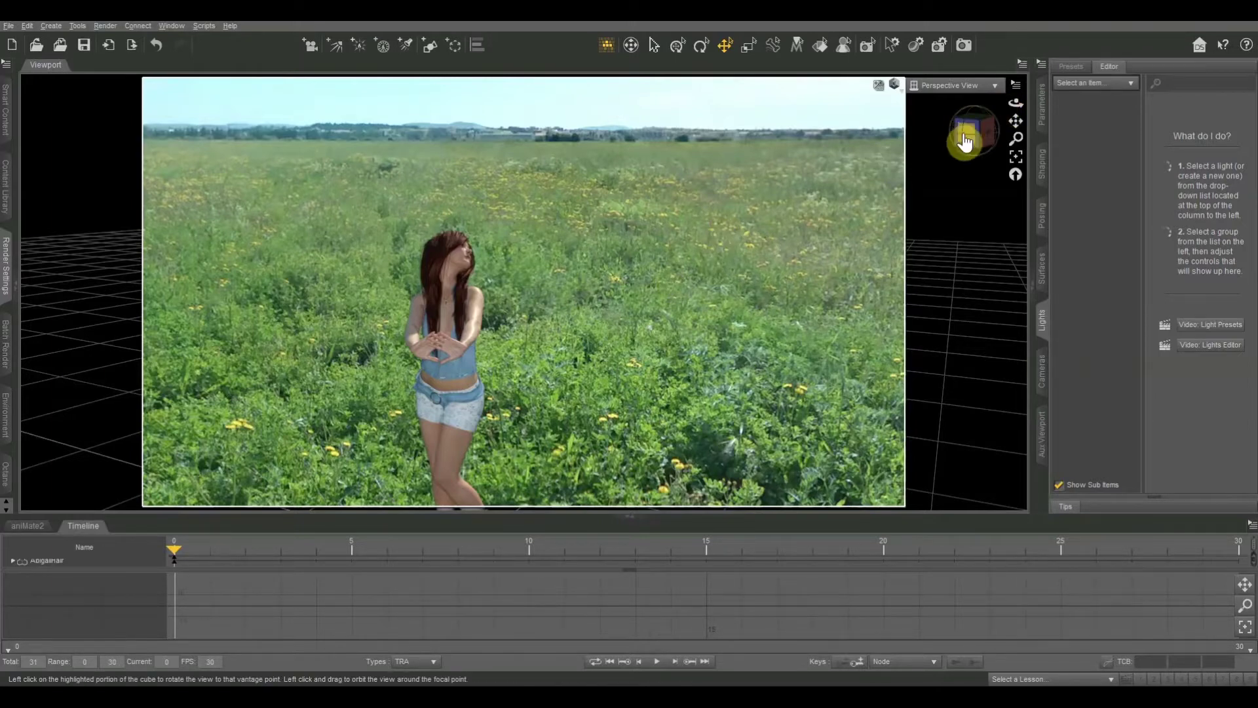
- Create a new camera with the default name Camera and look through it in the viewport
{"action": "left_click_drag", "start_coordinate": [965, 133], "coordinate": [967, 140]}
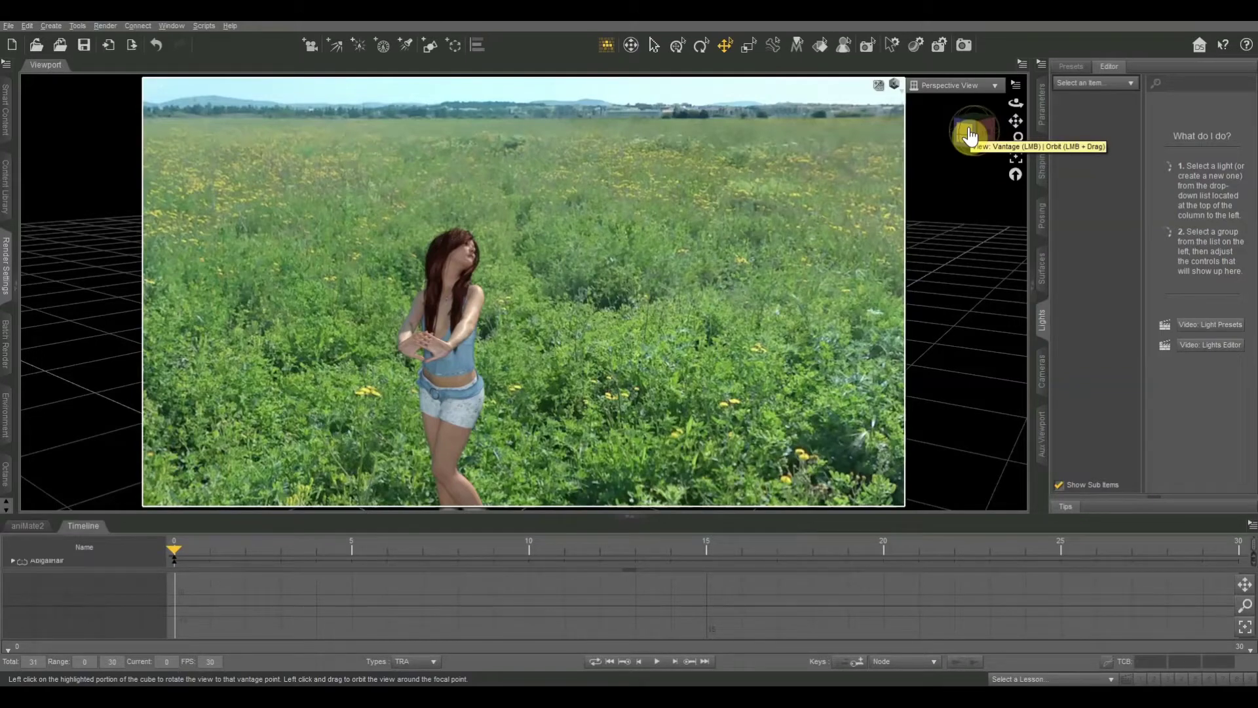
{"action": "left_click_drag", "start_coordinate": [970, 136], "coordinate": [958, 145]}
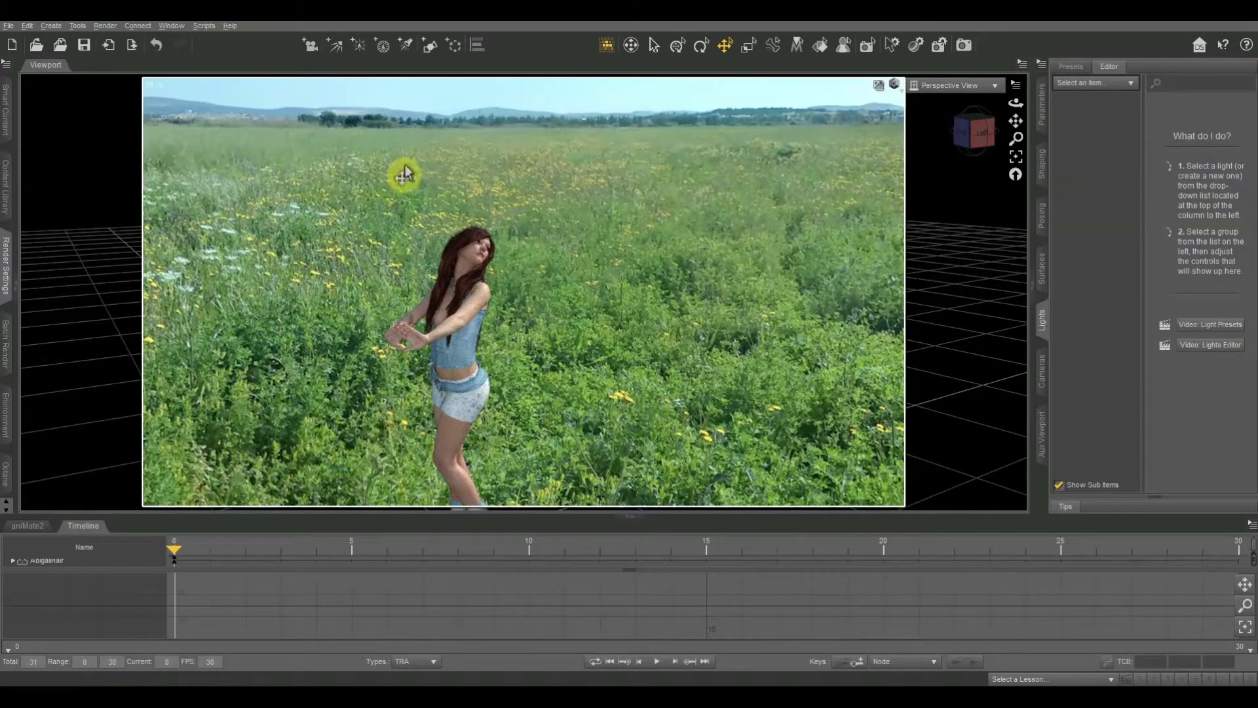
{"action": "left_click", "coordinate": [975, 130]}
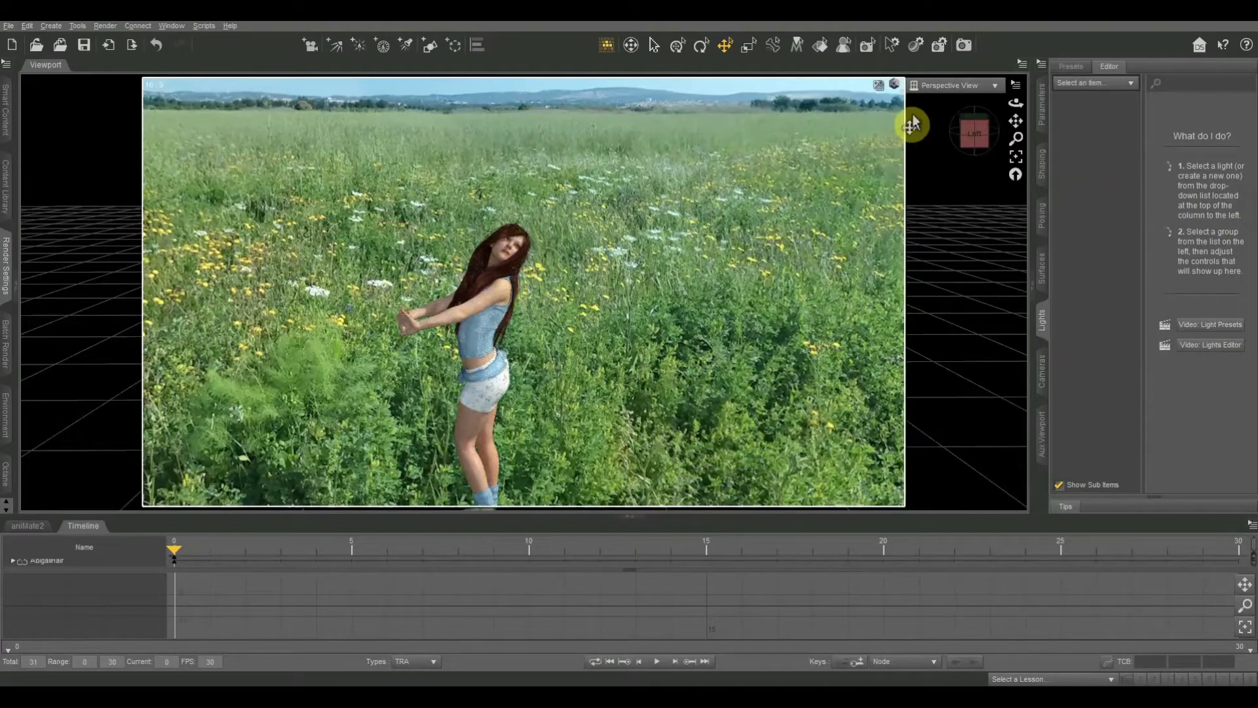
{"action": "left_click_drag", "start_coordinate": [972, 135], "coordinate": [966, 130]}
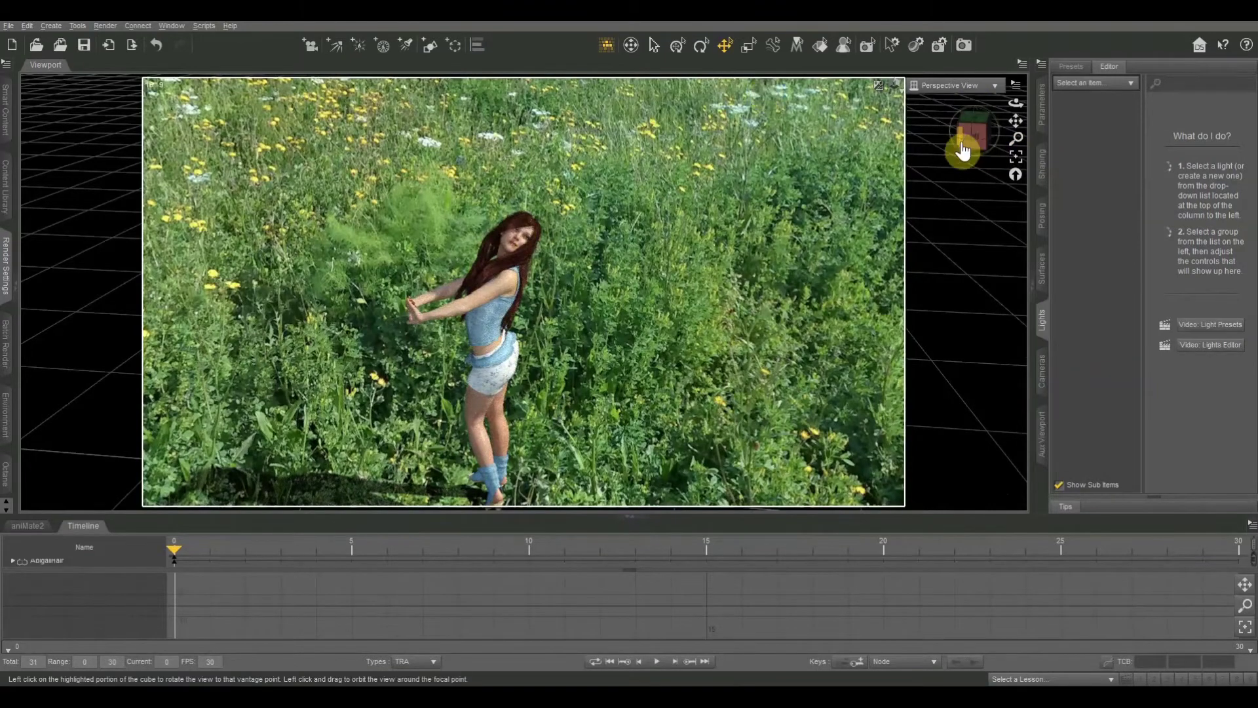
{"action": "left_click", "coordinate": [970, 137]}
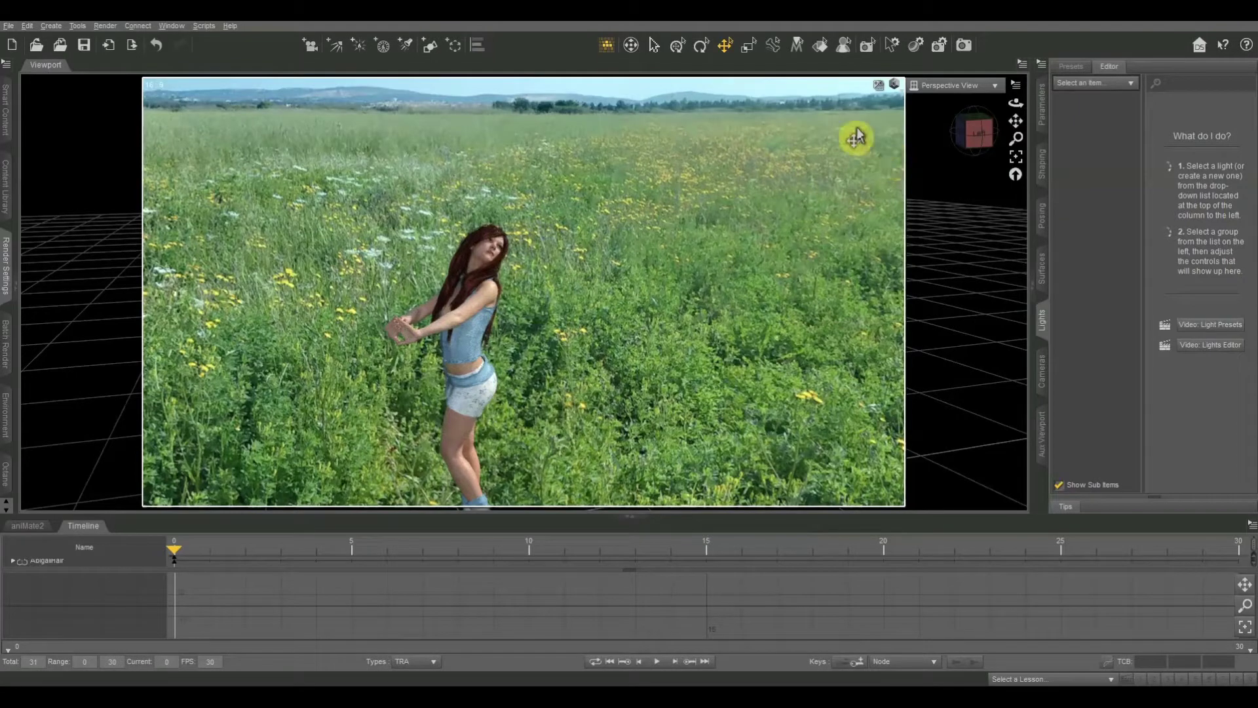
{"action": "left_click", "coordinate": [308, 46]}
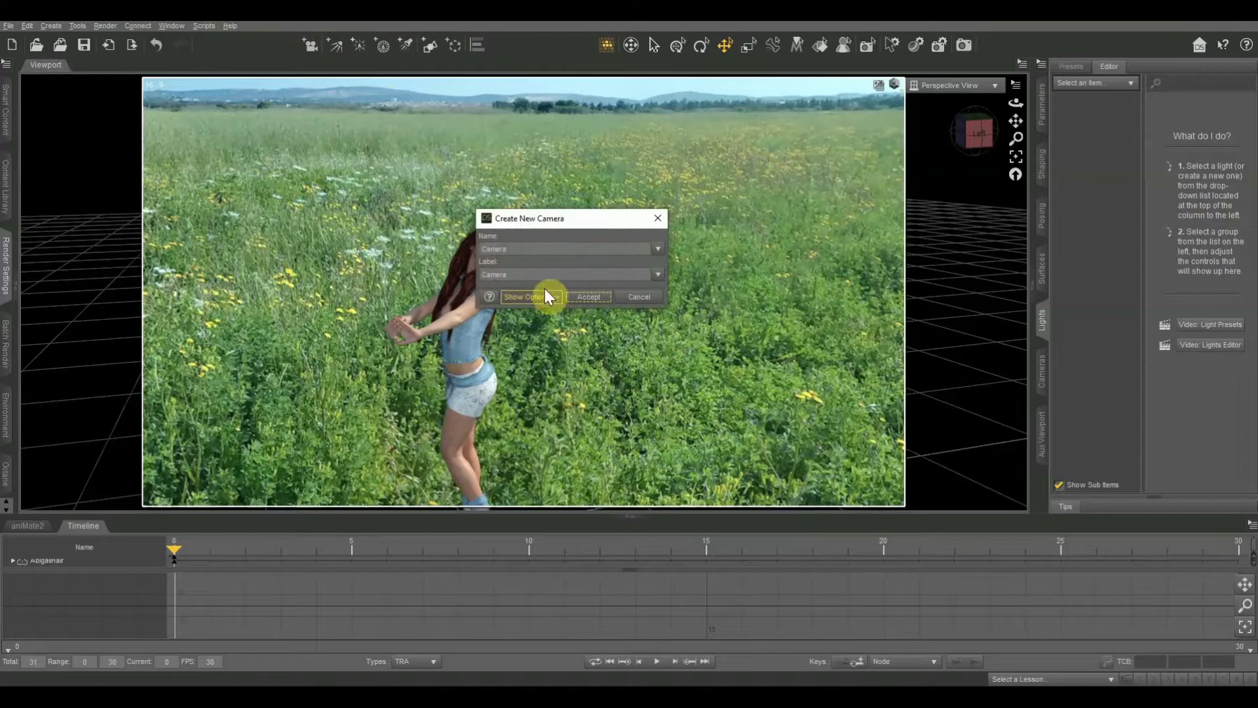
{"action": "left_click", "coordinate": [589, 298]}
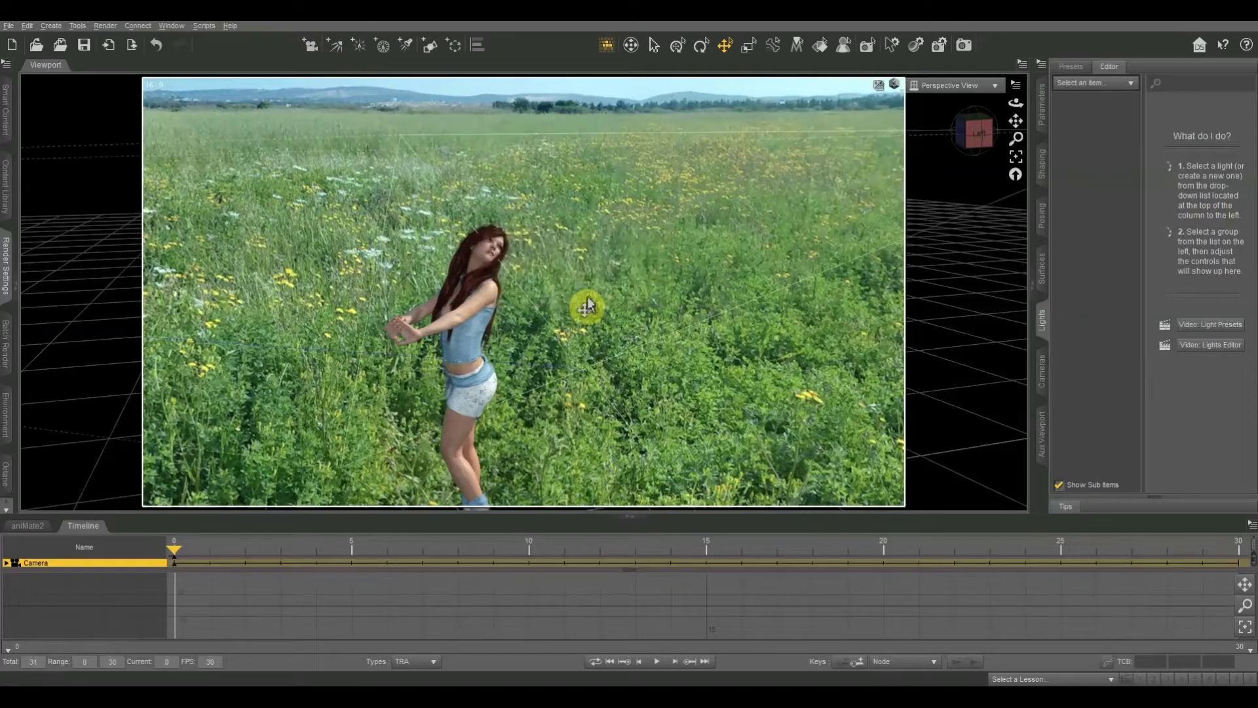
{"action": "left_click", "coordinate": [930, 86]}
{"action": "left_click", "coordinate": [917, 200]}
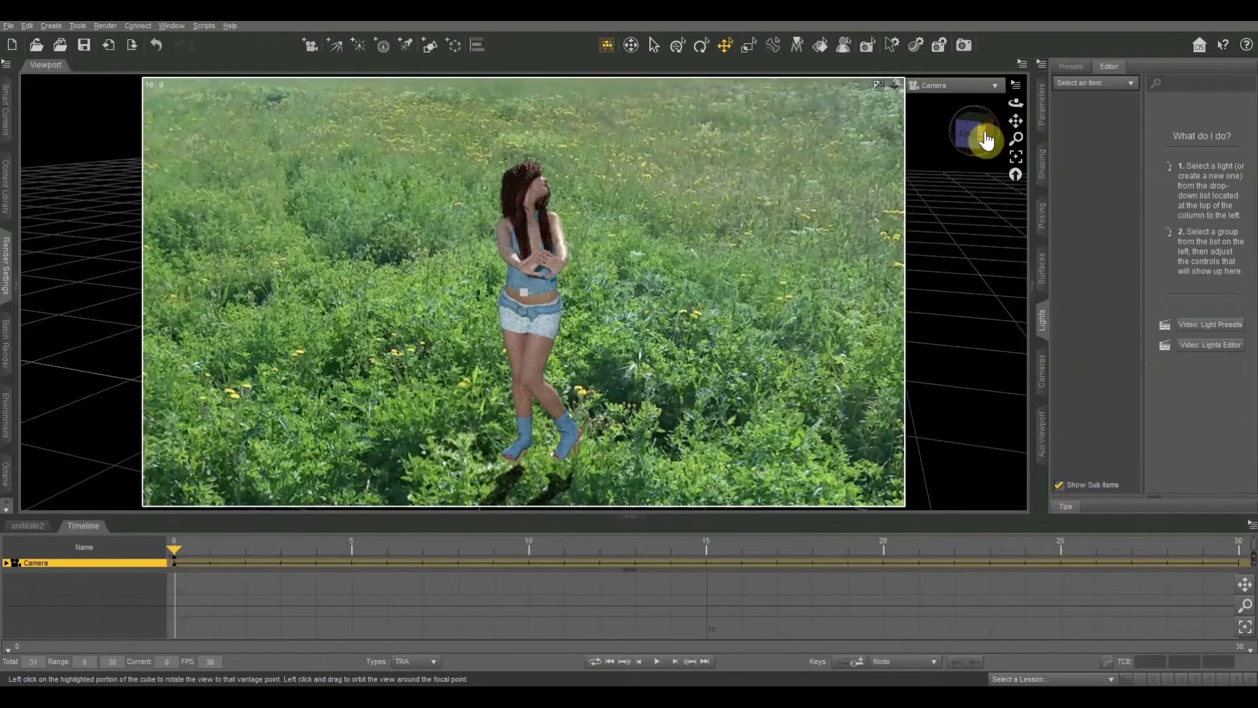
- Frame the figure closer through the camera, looking down from its left side
{"action": "left_click_drag", "start_coordinate": [976, 132], "coordinate": [976, 132]}
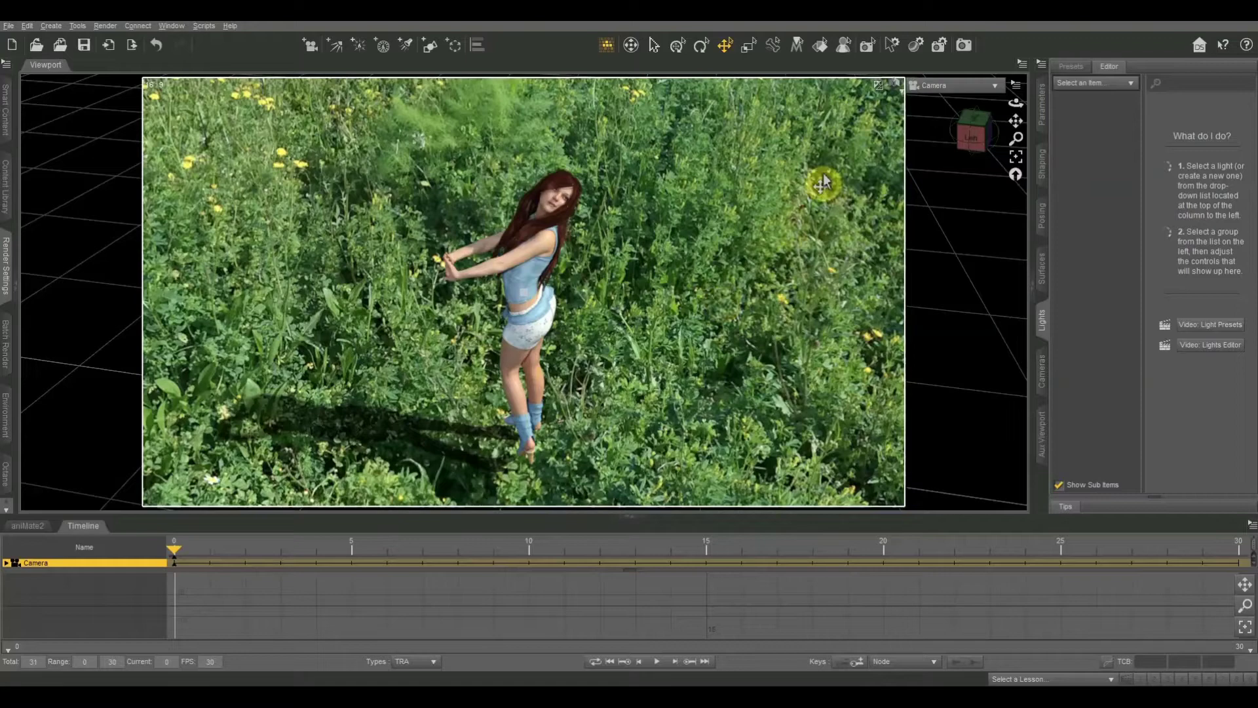
{"action": "mouse_move", "coordinate": [969, 143]}
{"action": "left_mouse_down"}
{"action": "mouse_move", "coordinate": [969, 130]}
{"action": "mouse_move", "coordinate": [955, 138]}
{"action": "mouse_move", "coordinate": [1026, 123]}
{"action": "mouse_move", "coordinate": [975, 130]}
{"action": "mouse_move", "coordinate": [975, 142]}
{"action": "left_mouse_up"}
{"action": "scroll", "coordinate": [954, 166], "scroll_direction": "up", "scroll_amount": 7}
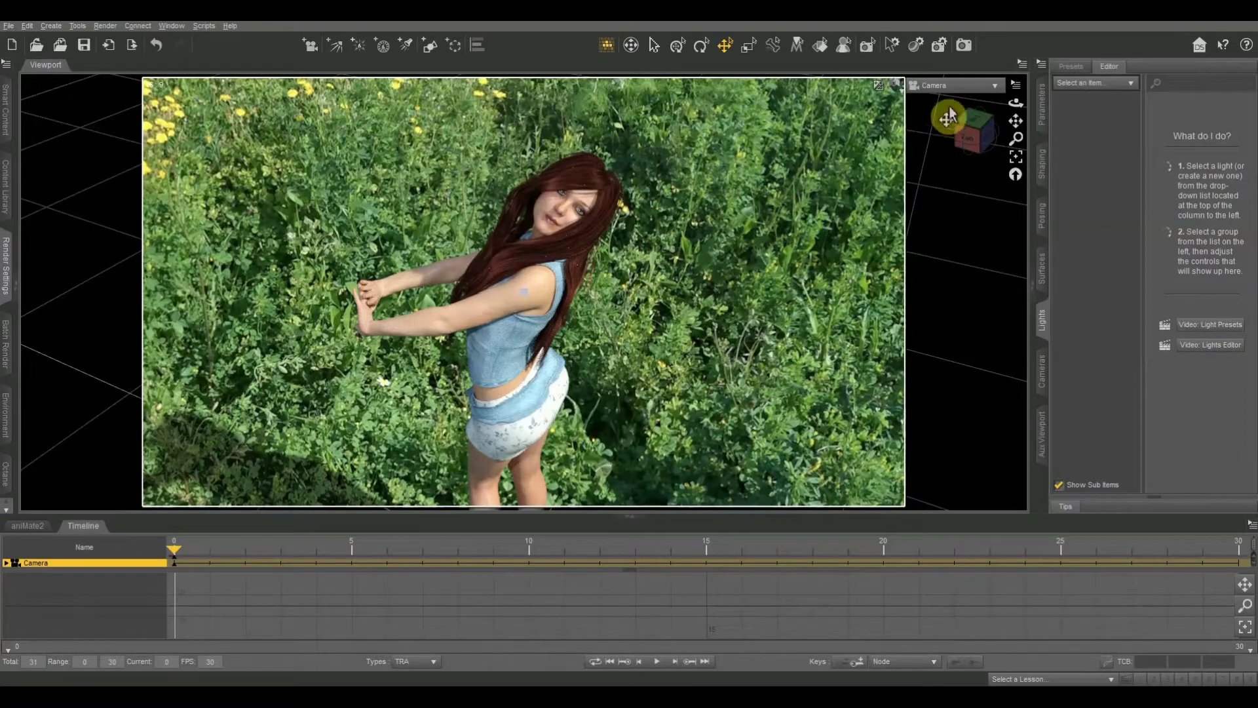
{"action": "left_click", "coordinate": [309, 44]}
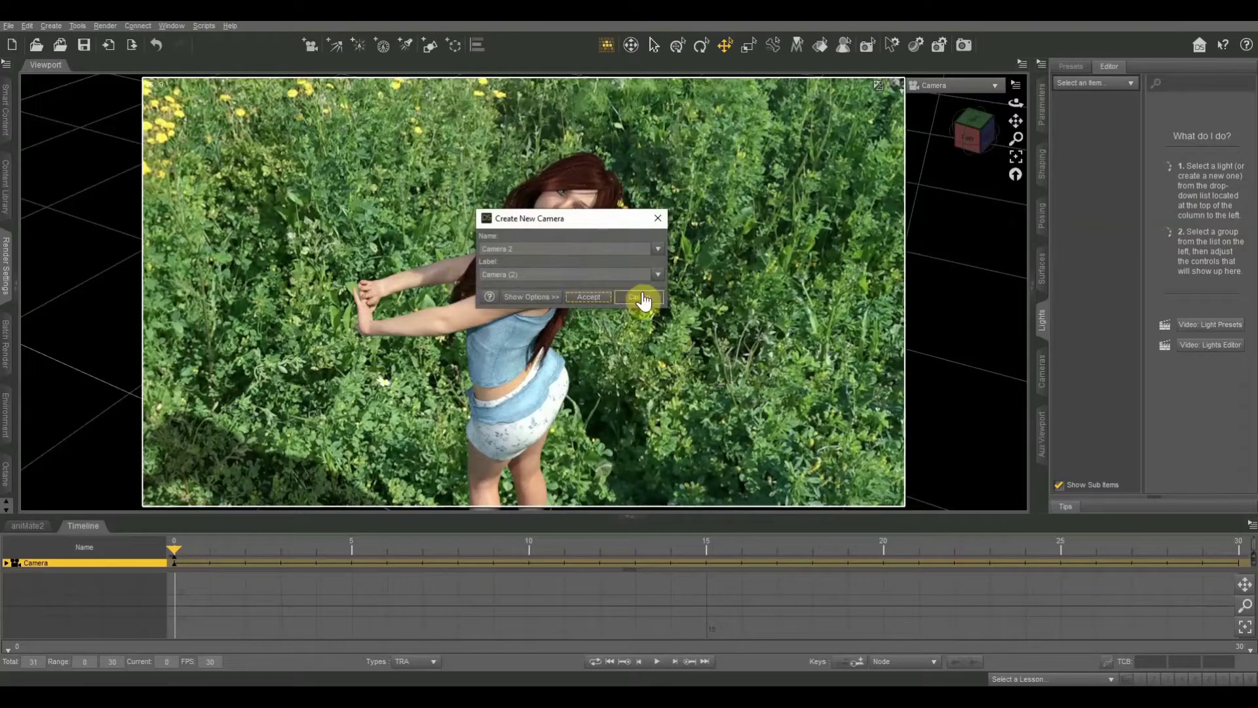
{"action": "left_click", "coordinate": [641, 297]}
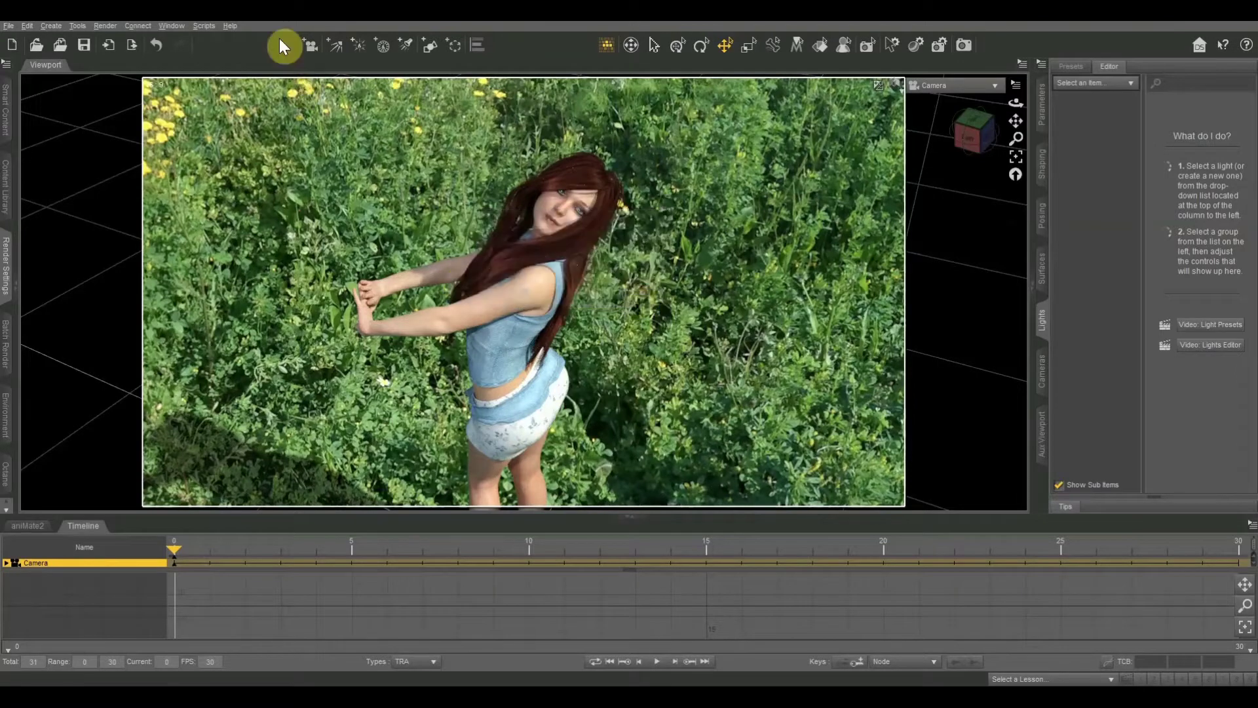
- Create two new spotlights labelled Key and Backlight
{"action": "left_click", "coordinate": [406, 47]}
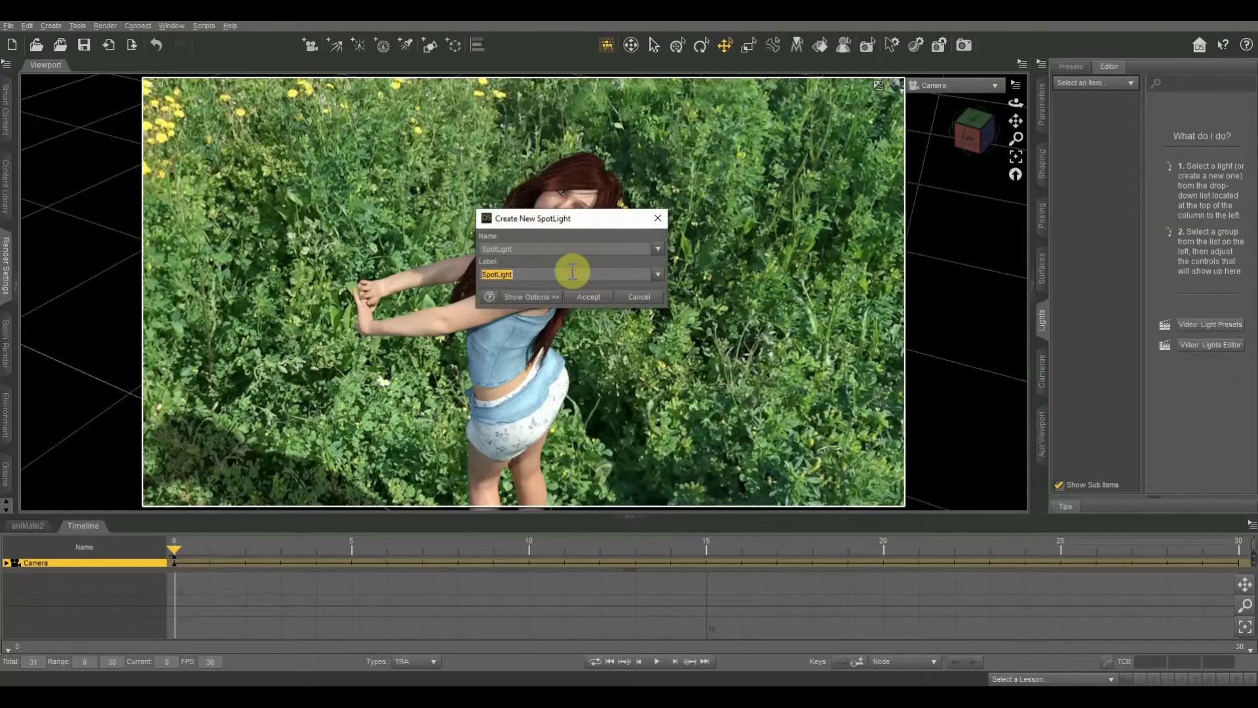
{"action": "type", "text": "Key"}
{"action": "key", "text": "Return"}
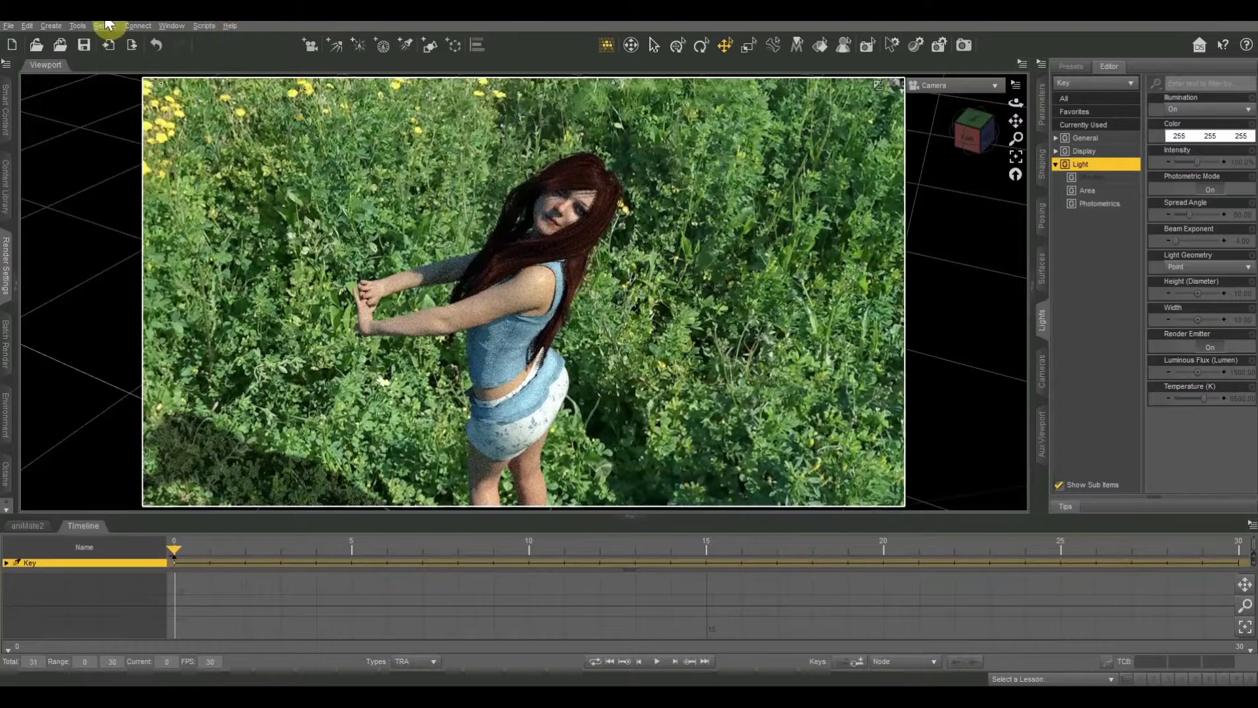
{"action": "left_click", "coordinate": [405, 46]}
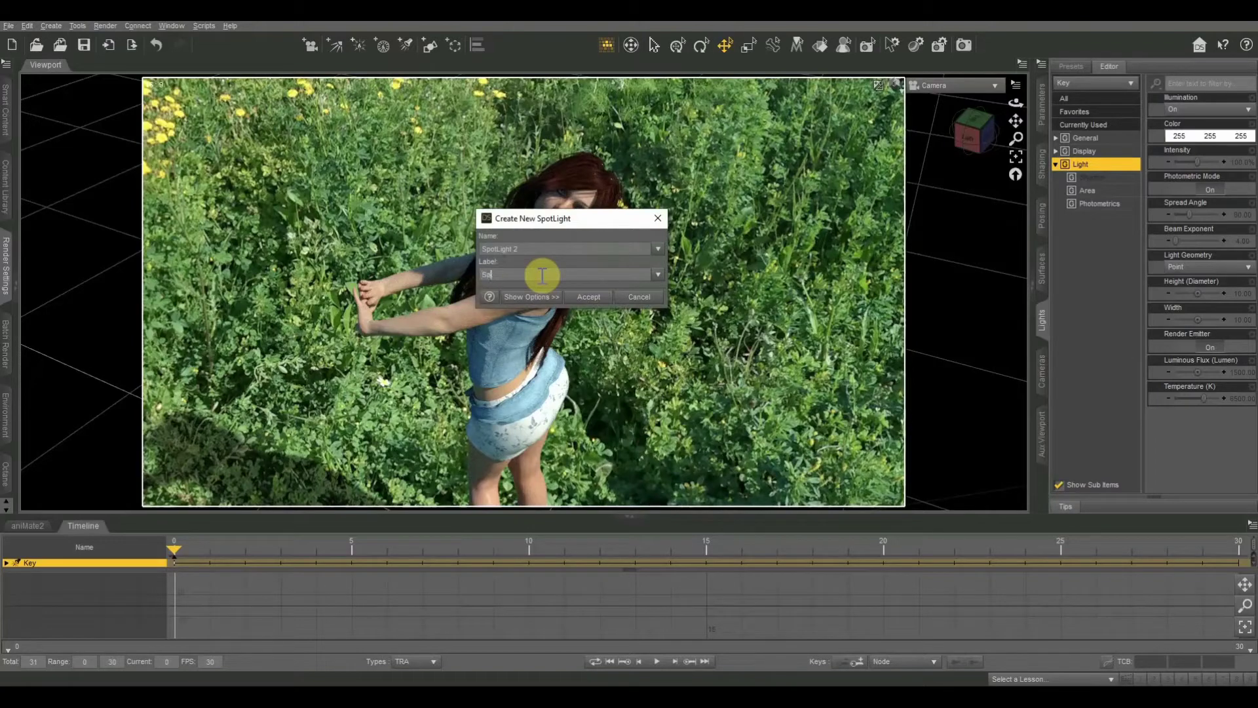
{"action": "key", "text": "Return"}
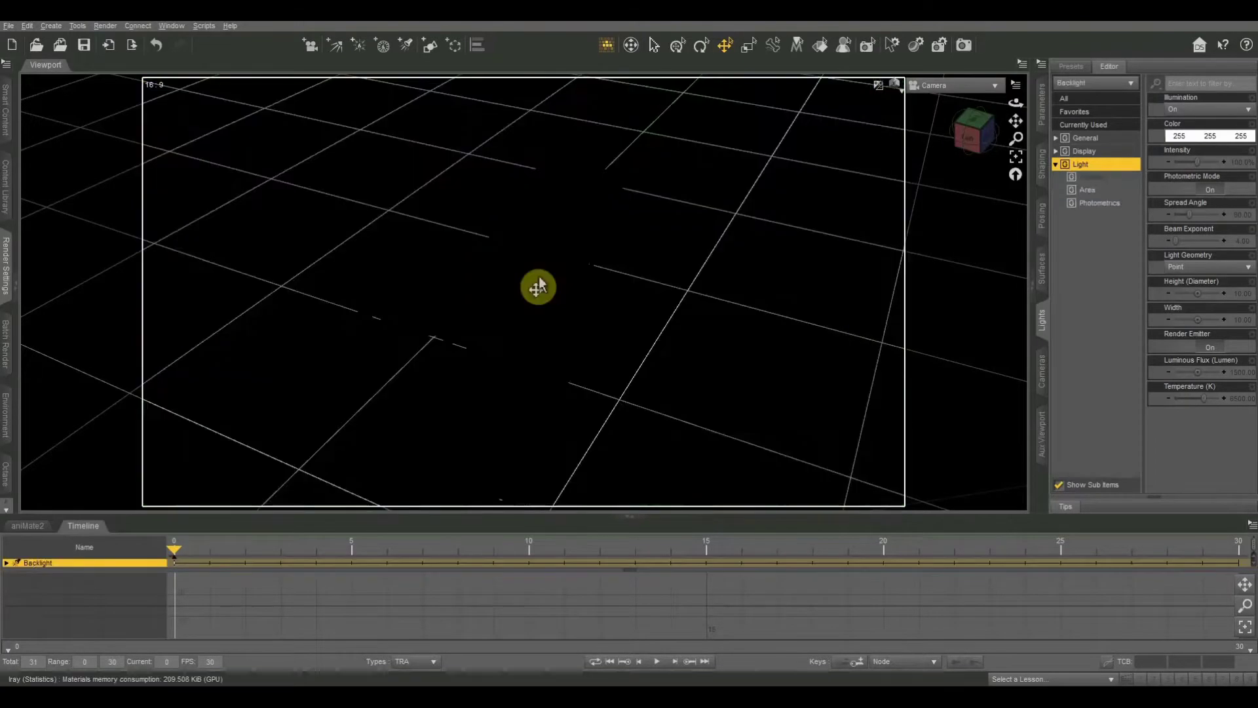
- Look through the Key light and place it above the figure's left side, far enough back to take in the whole body
{"action": "left_click", "coordinate": [957, 98]}
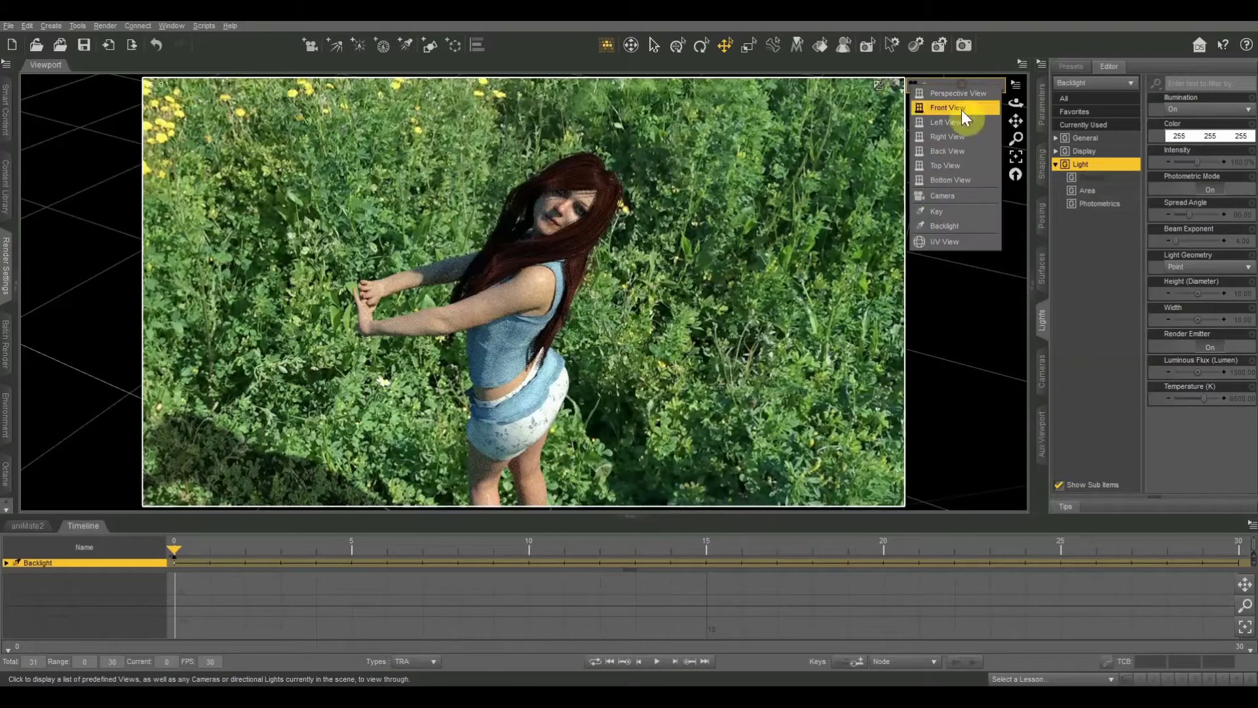
{"action": "left_click", "coordinate": [934, 214]}
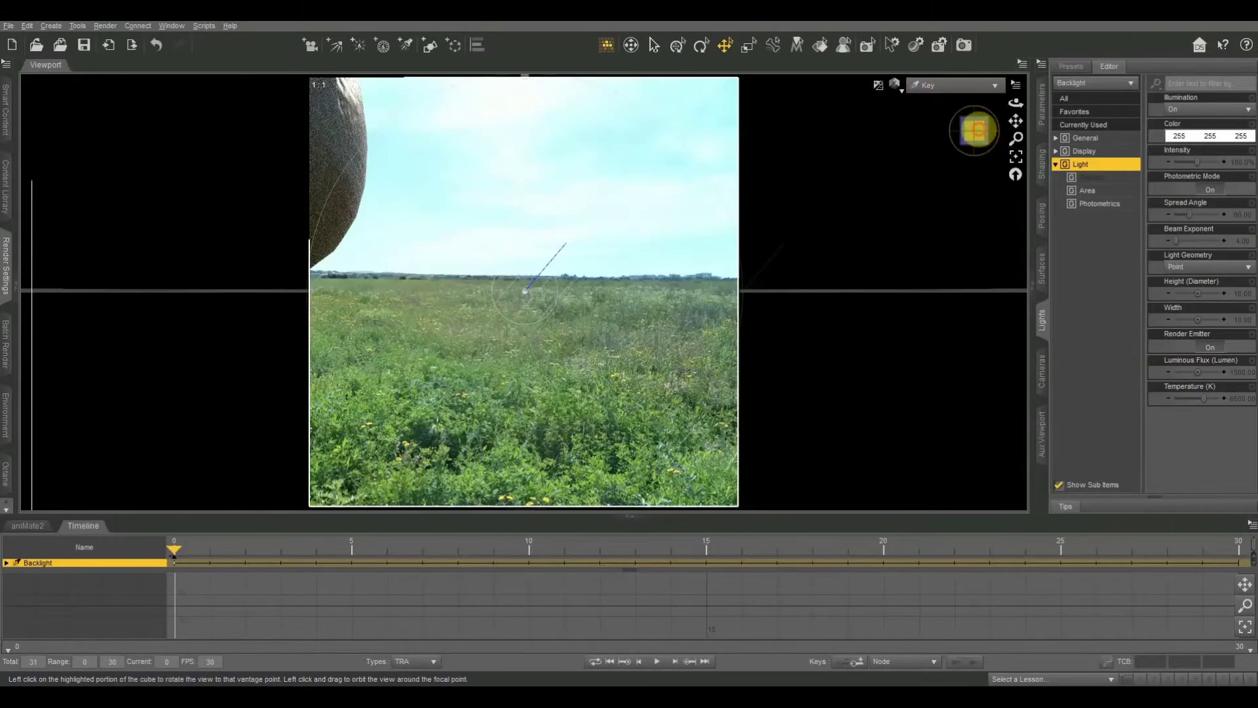
{"action": "left_click_drag", "start_coordinate": [933, 136], "coordinate": [775, 230]}
{"action": "scroll", "coordinate": [703, 211], "scroll_direction": "down", "scroll_amount": 10}
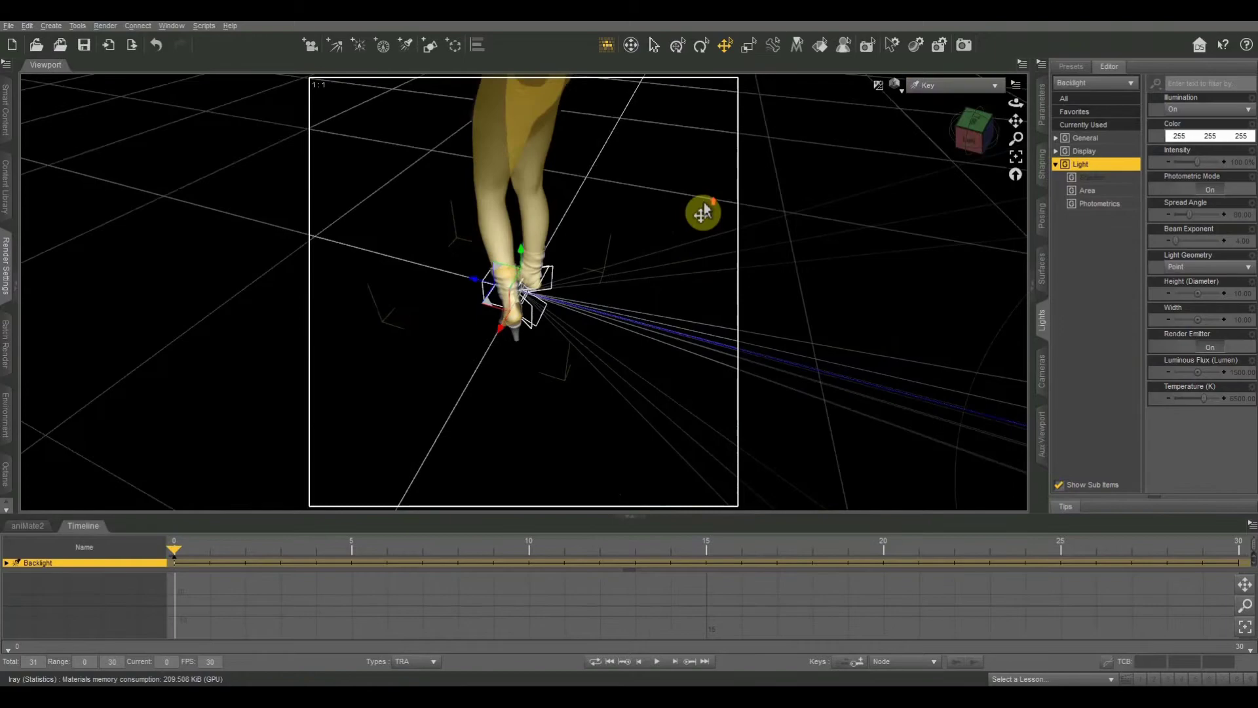
{"action": "left_click_drag", "start_coordinate": [970, 140], "coordinate": [964, 85]}
{"action": "scroll", "coordinate": [644, 252], "scroll_direction": "down", "scroll_amount": 5}
{"action": "left_click_drag", "start_coordinate": [1015, 121], "coordinate": [793, 368]}
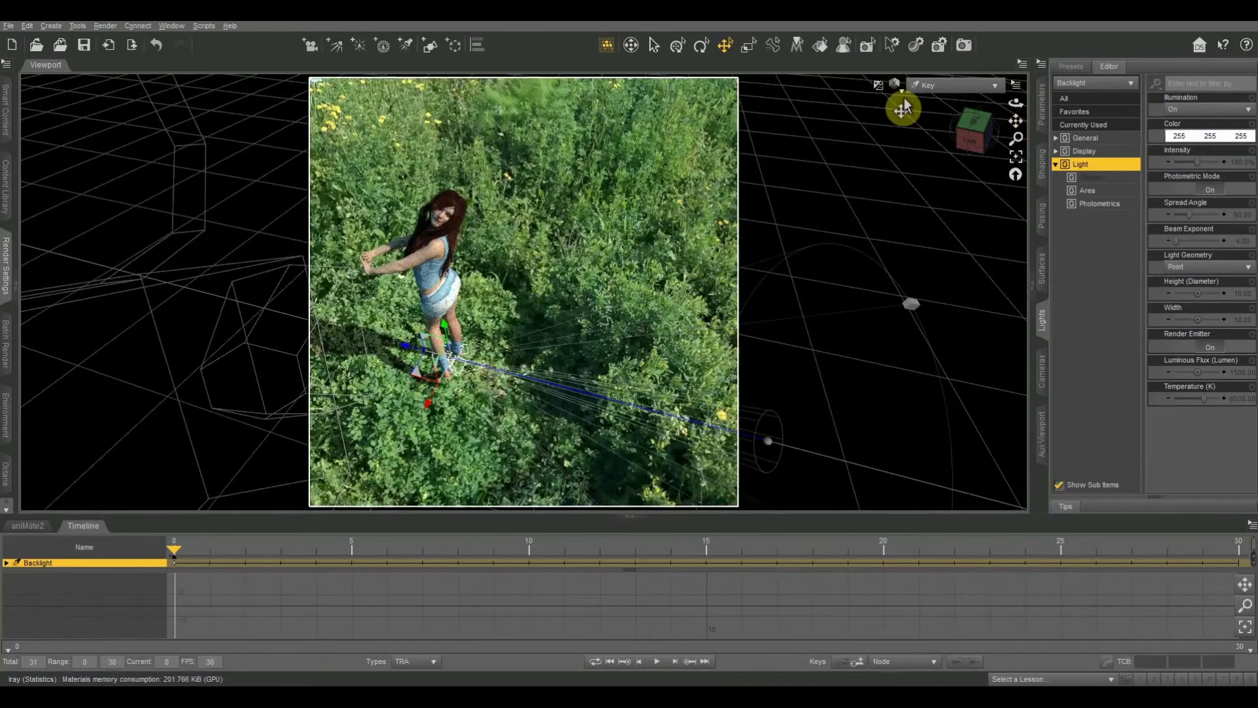
- Re-aim the Key light so the figure is centred in its beam, and return the viewport to Camera
{"action": "left_click", "coordinate": [965, 86]}
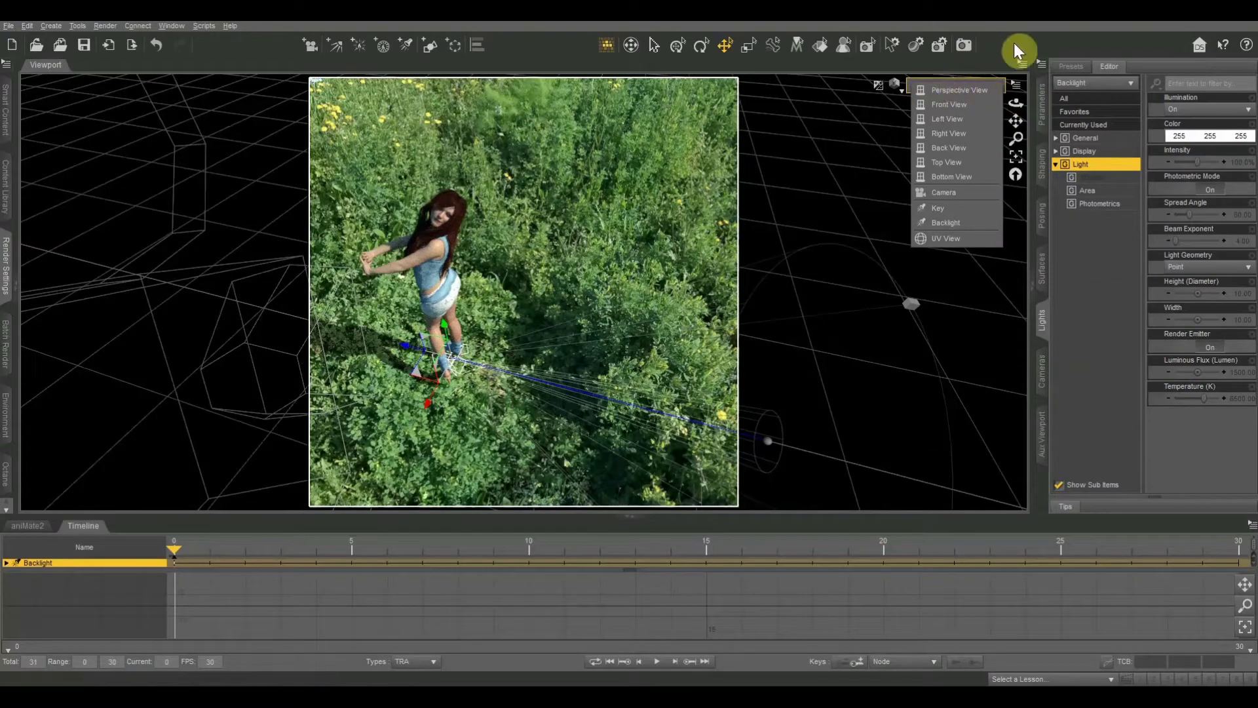
{"action": "left_click", "coordinate": [1037, 71]}
{"action": "left_click_drag", "start_coordinate": [973, 129], "coordinate": [1016, 120]}
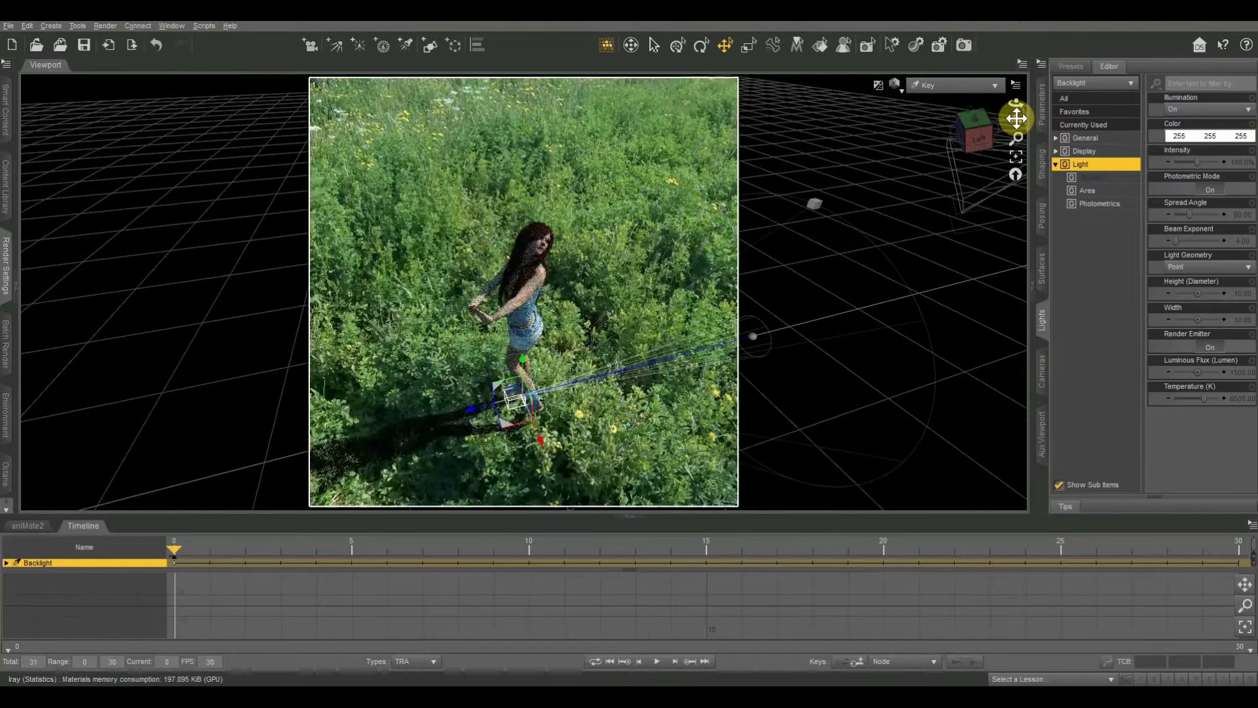
{"action": "scroll", "coordinate": [602, 237], "scroll_direction": "up", "scroll_amount": 1}
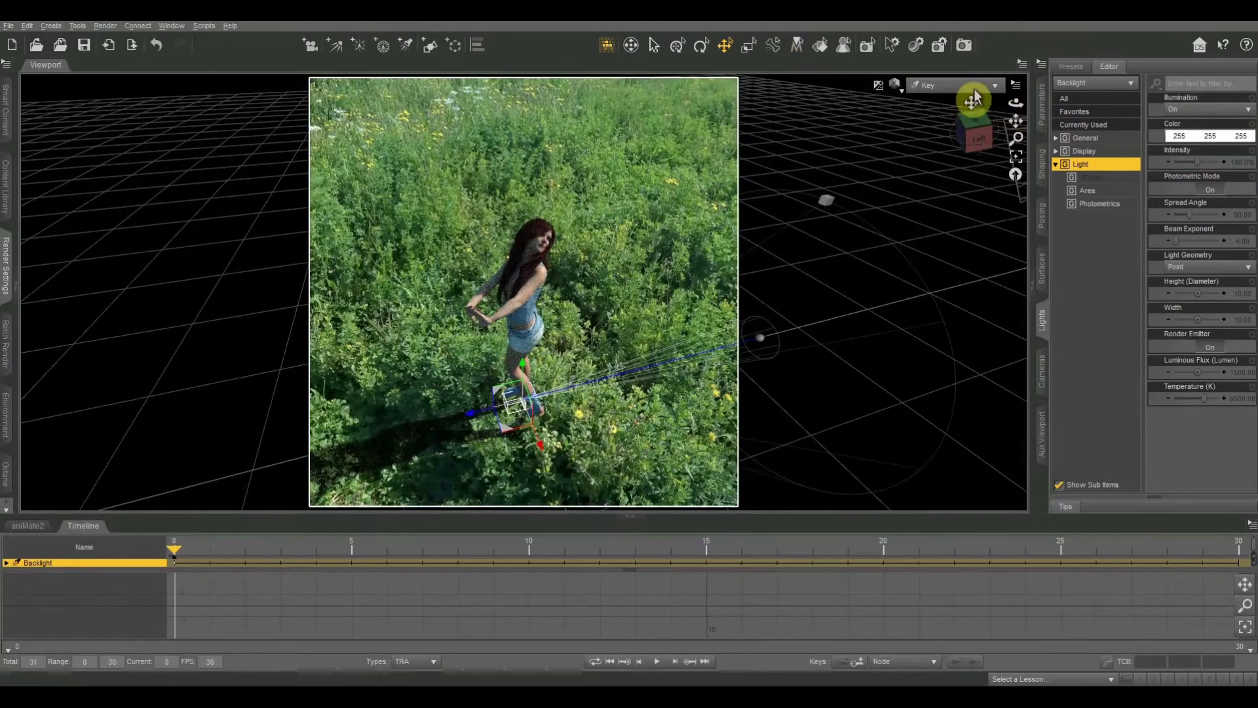
{"action": "left_click", "coordinate": [973, 86]}
{"action": "left_click", "coordinate": [947, 196]}
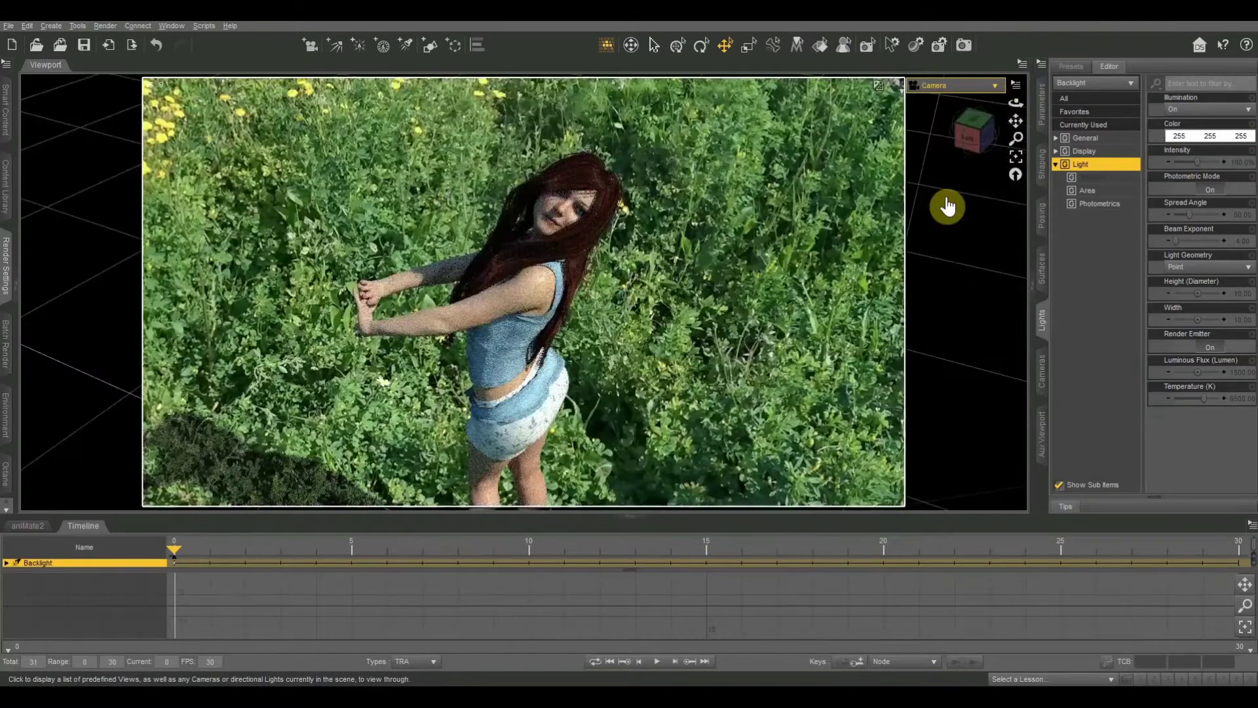
- Select the Key light for editing and set its light geometry to Disc
{"action": "left_click", "coordinate": [1078, 84]}
{"action": "left_click", "coordinate": [1074, 114]}
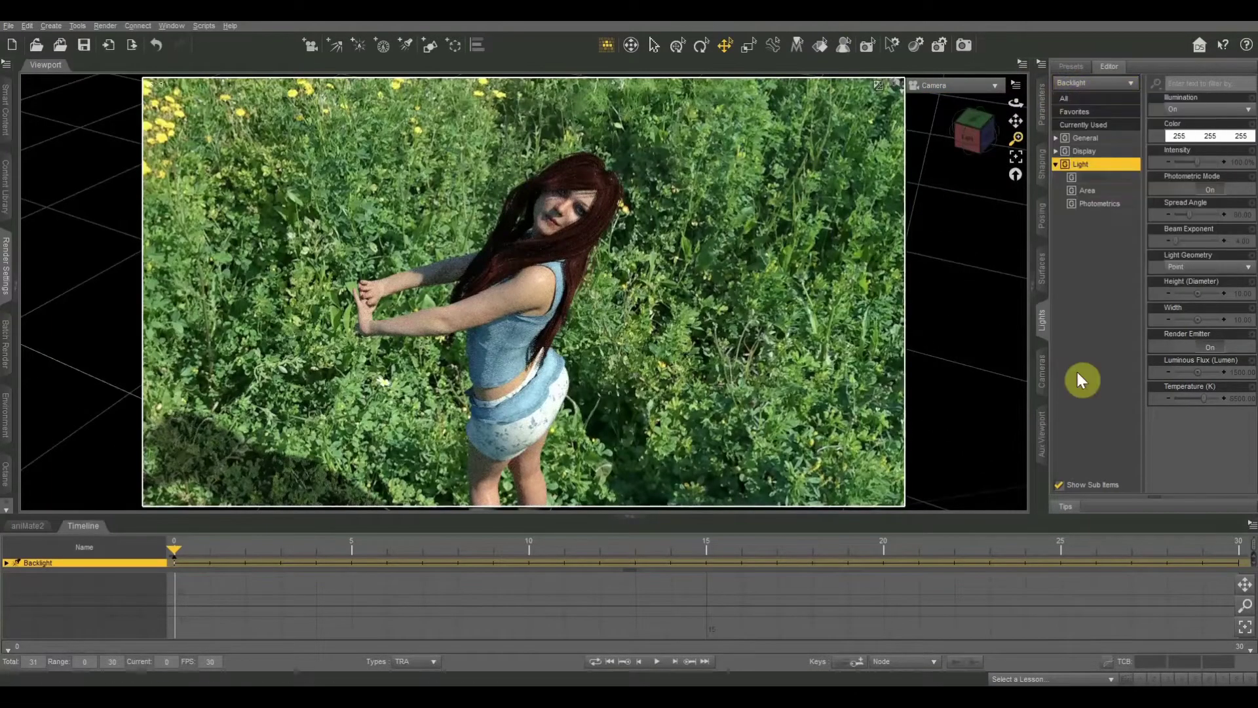
{"action": "left_click", "coordinate": [1096, 83]}
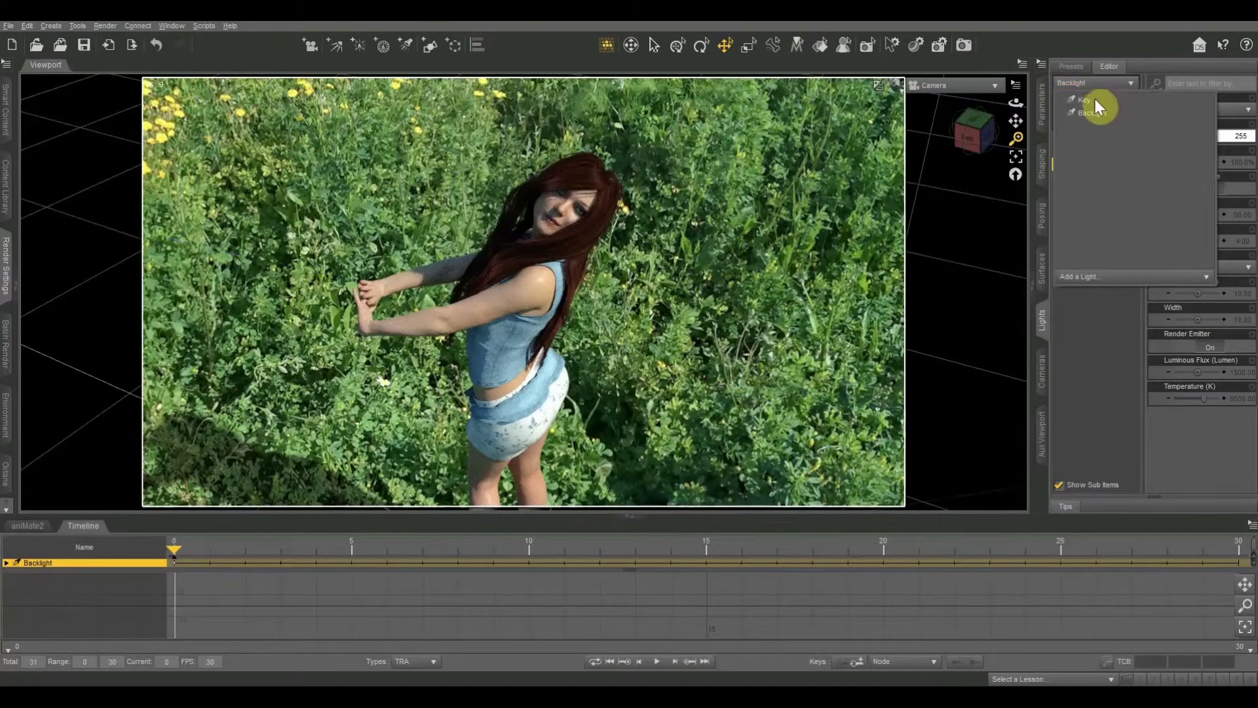
{"action": "left_click", "coordinate": [1095, 100]}
{"action": "left_click", "coordinate": [1102, 99]}
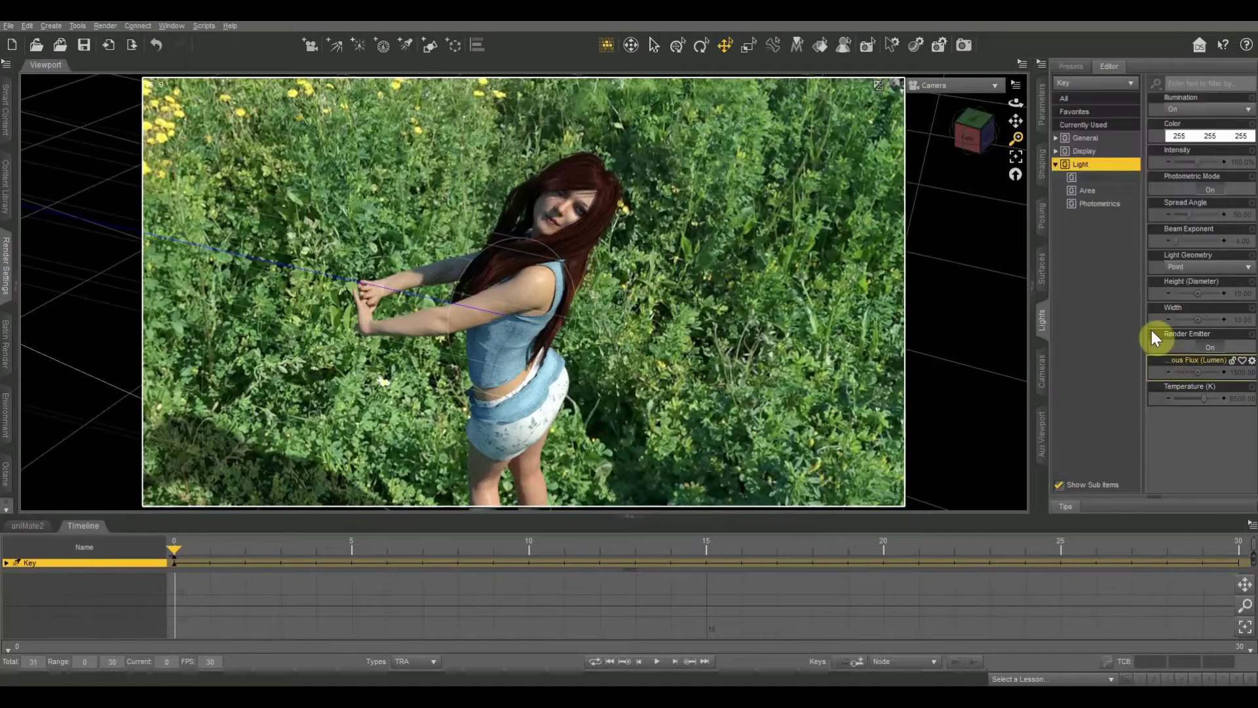
{"action": "left_click", "coordinate": [1195, 267]}
{"action": "left_click", "coordinate": [1191, 307]}
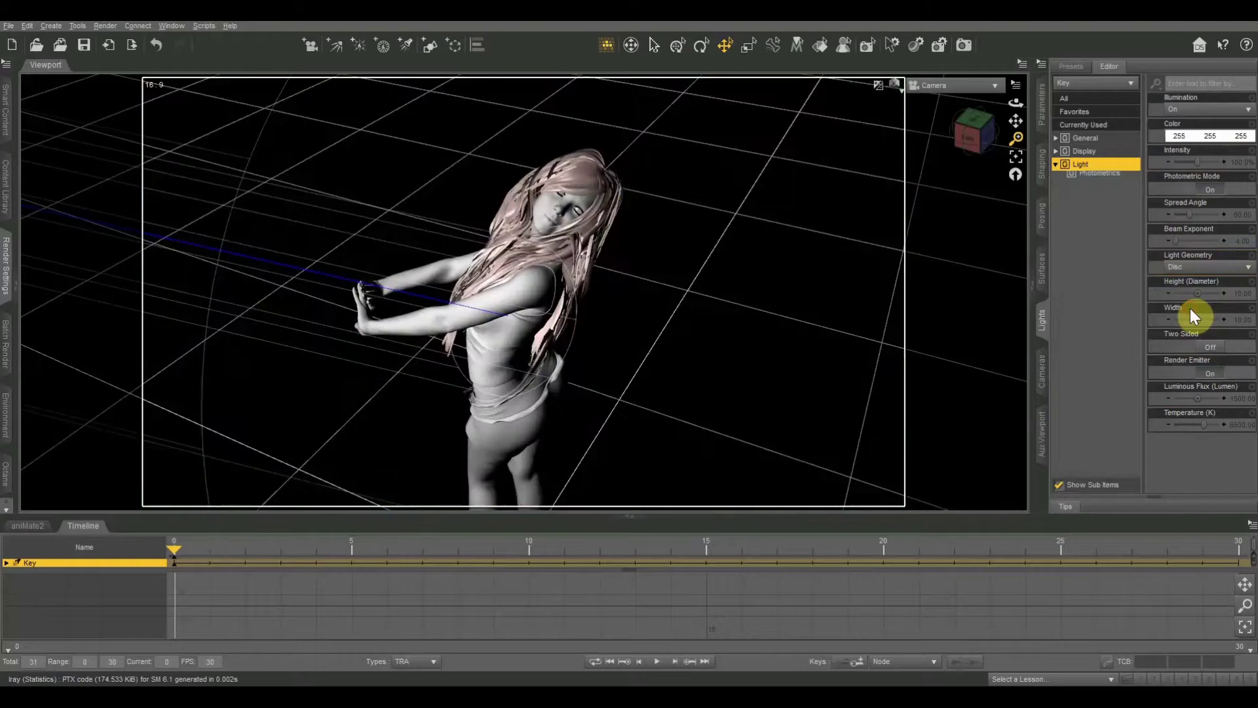
- Set the Key light's height (diameter) and width to 55 each
{"action": "left_click", "coordinate": [1241, 293]}
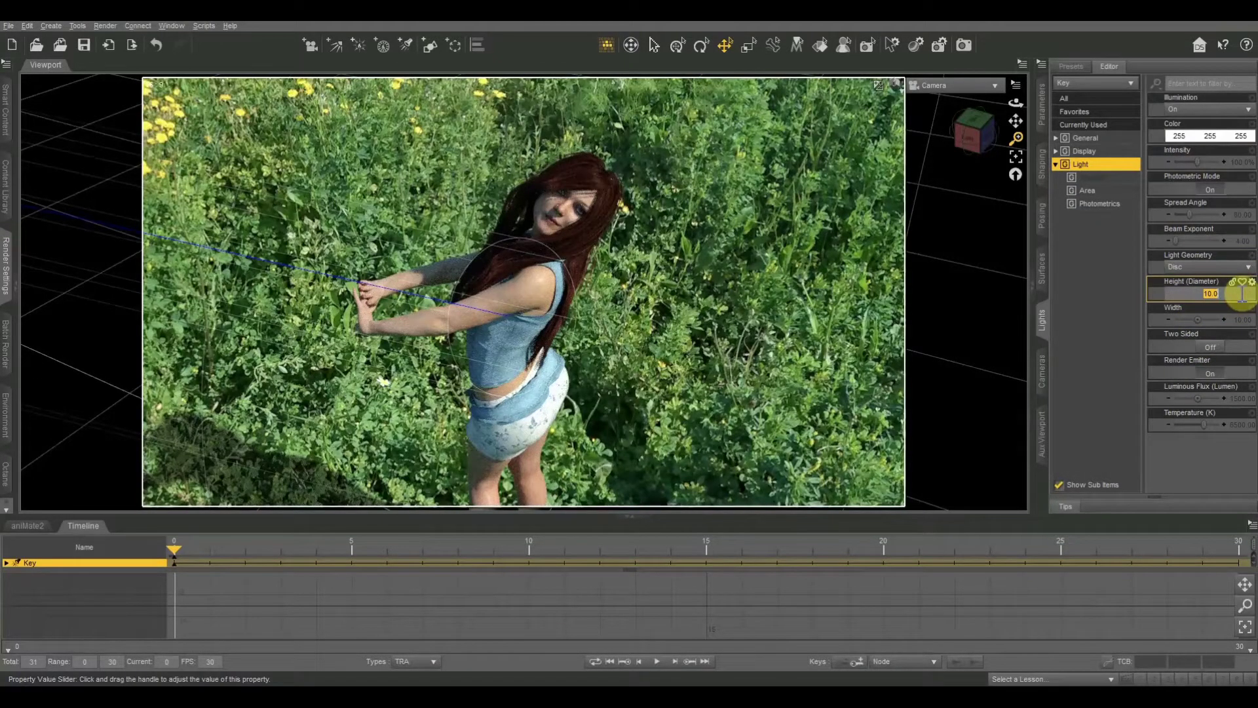
{"action": "type", "text": "55"}
{"action": "left_click", "coordinate": [1239, 320]}
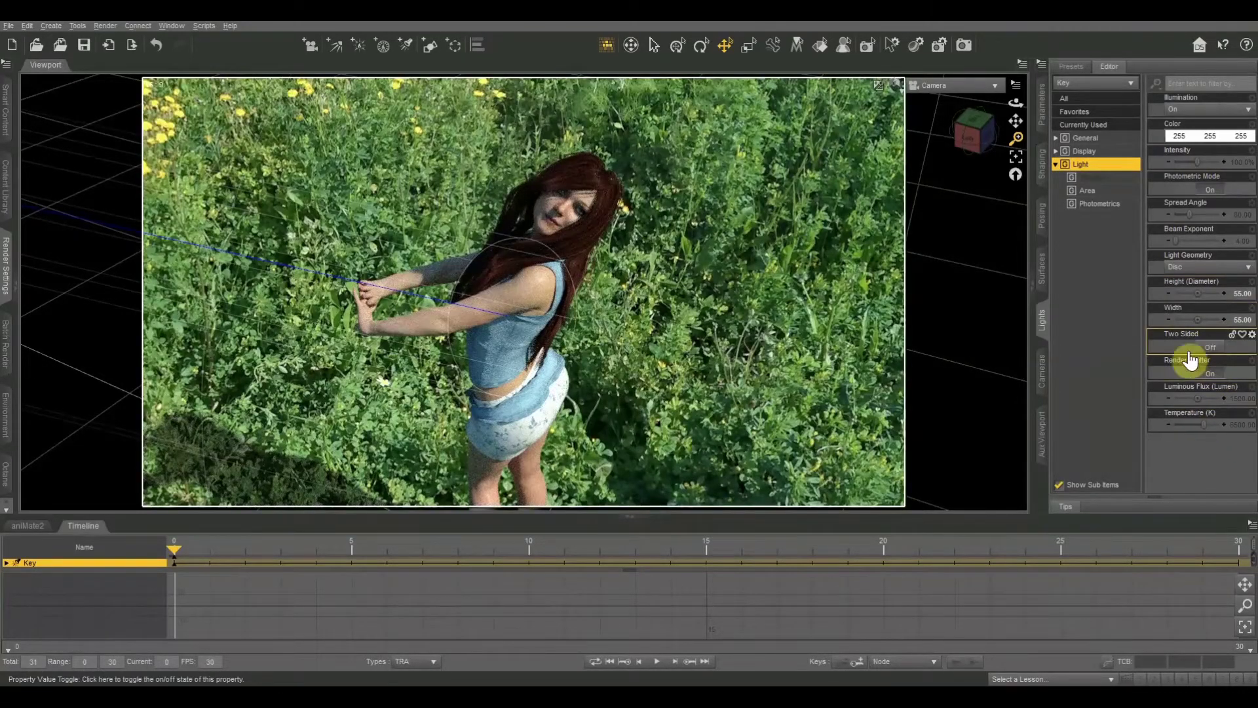
- Turn off Render Emitter for the Key light and raise its luminous flux to about 28,000 lumens
{"action": "left_click", "coordinate": [1200, 372]}
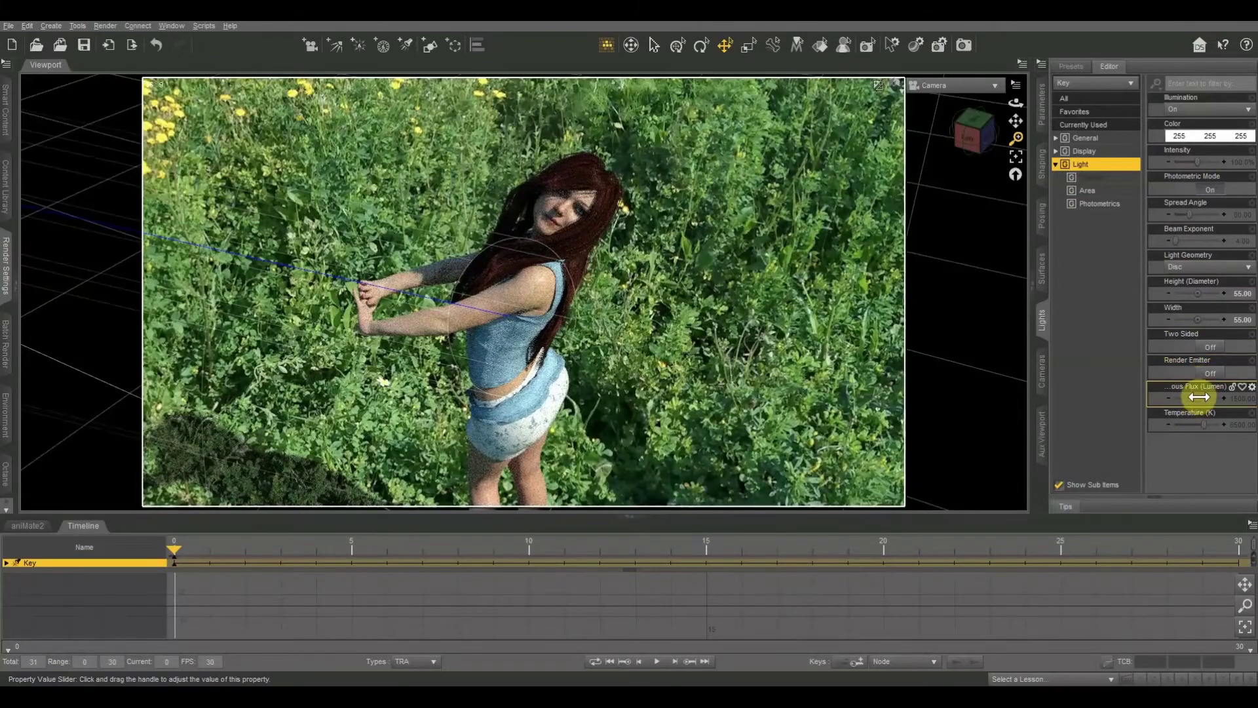
{"action": "left_click_drag", "start_coordinate": [1200, 404], "coordinate": [1196, 397]}
{"action": "left_click_drag", "start_coordinate": [1196, 397], "coordinate": [1215, 399]}
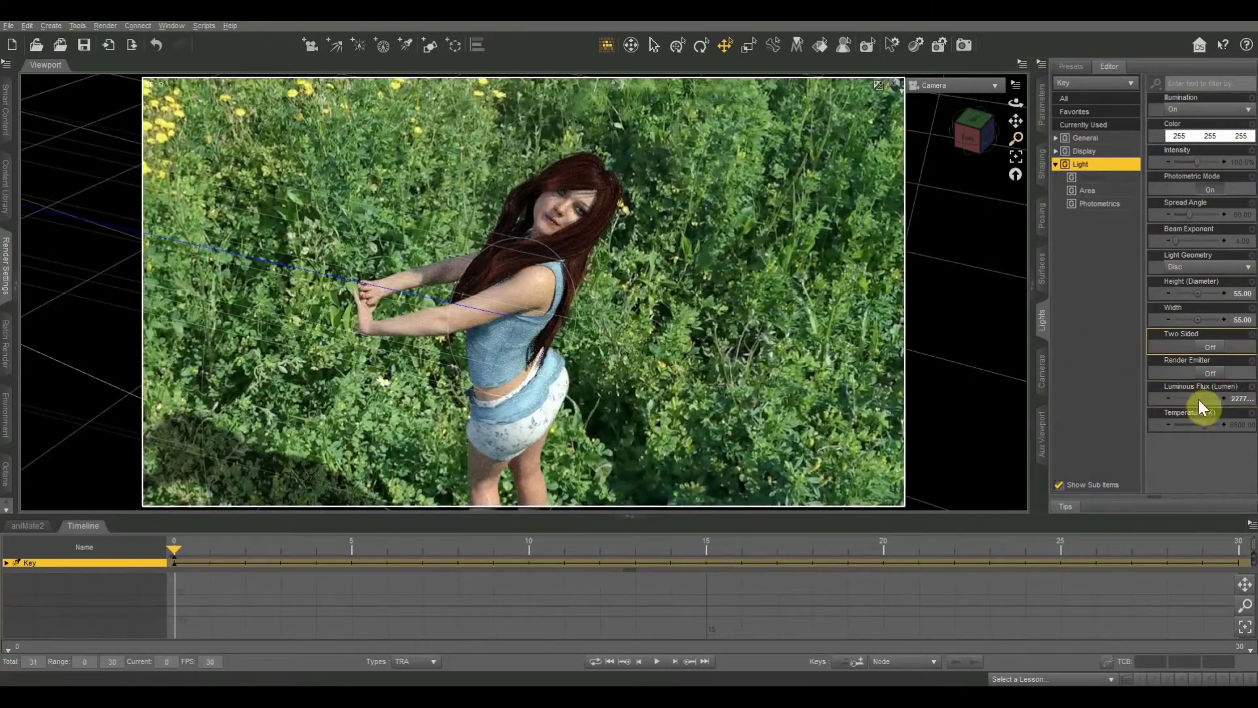
{"action": "left_click_drag", "start_coordinate": [1199, 401], "coordinate": [1197, 398]}
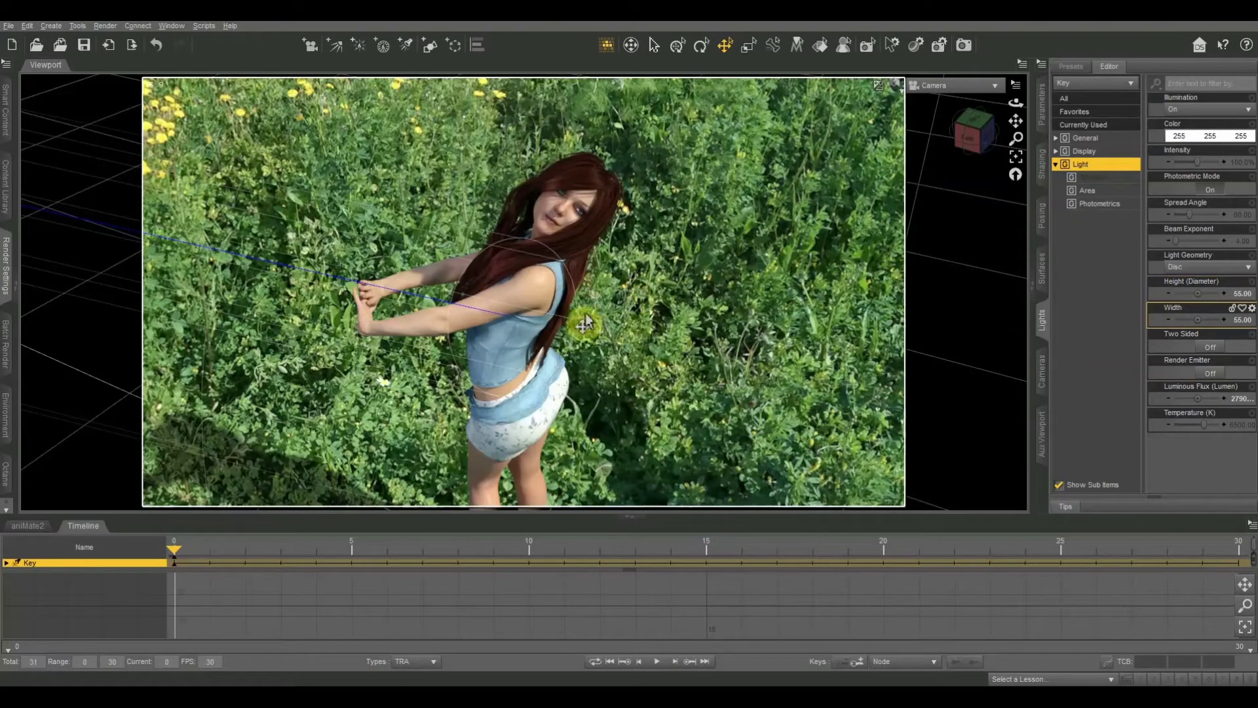
{"action": "left_click", "coordinate": [1209, 397]}
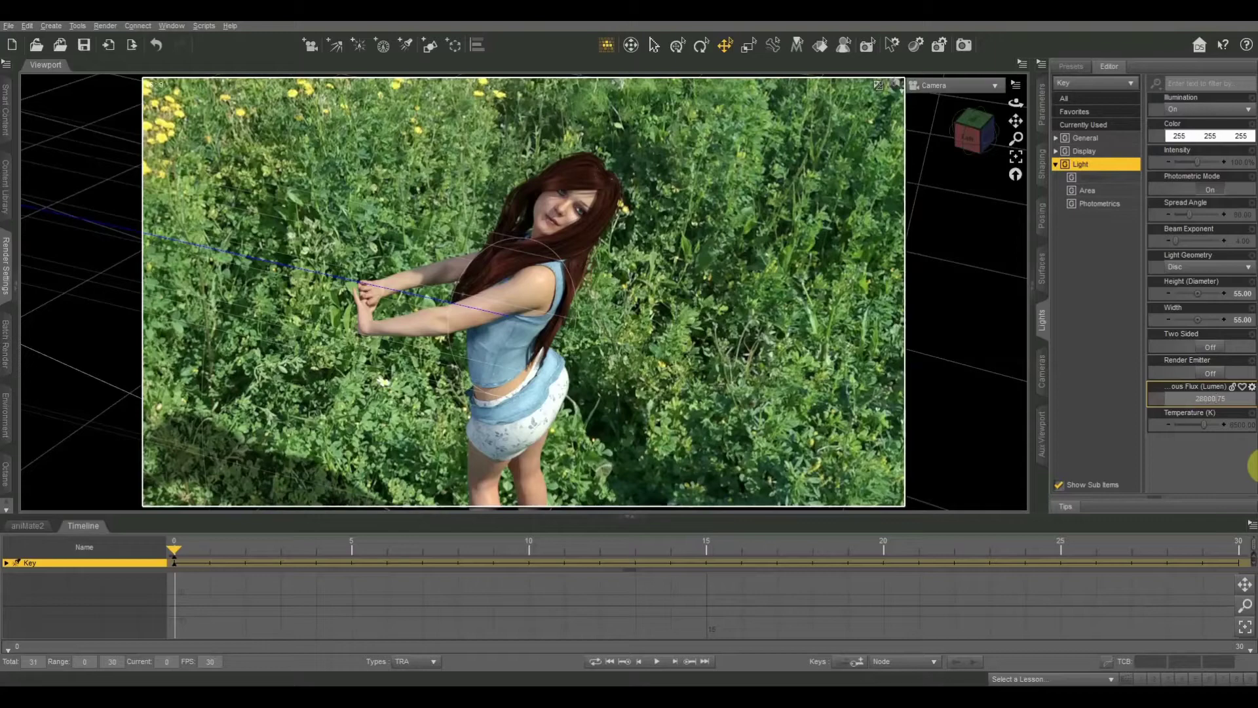
{"action": "key", "text": "Return"}
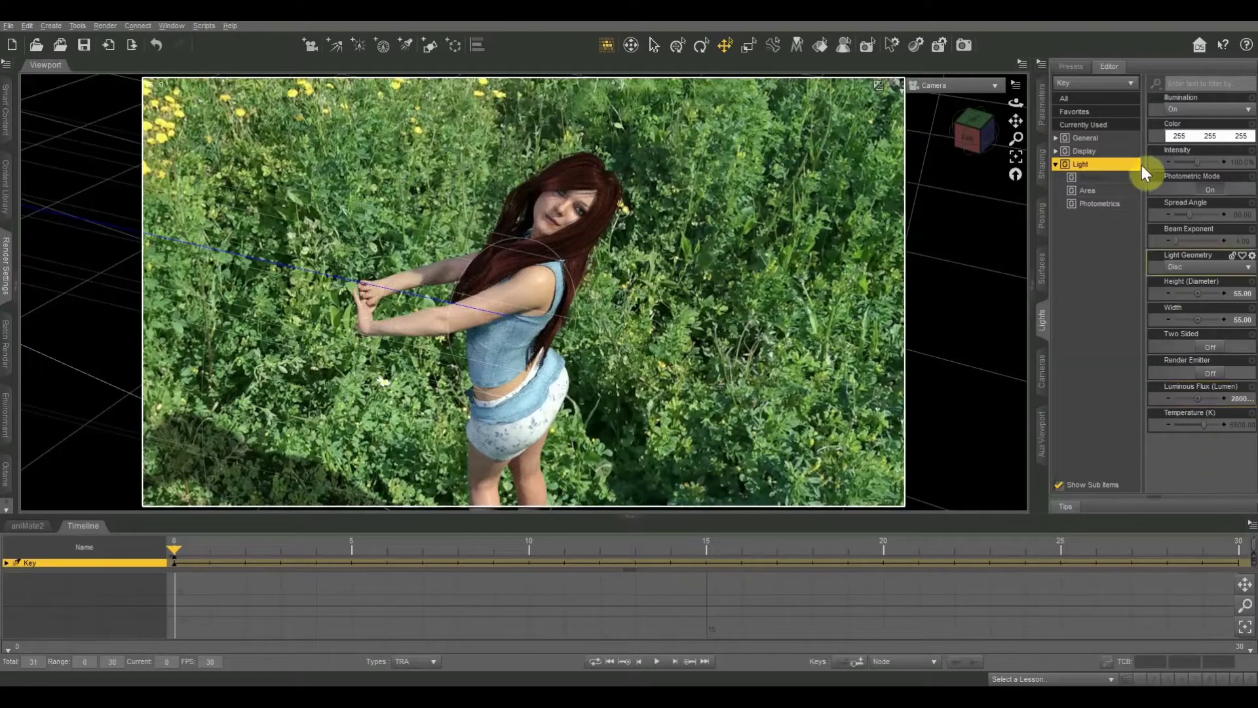
- Lower the Key light's temperature to 5000 K
{"action": "left_click", "coordinate": [1169, 427]}
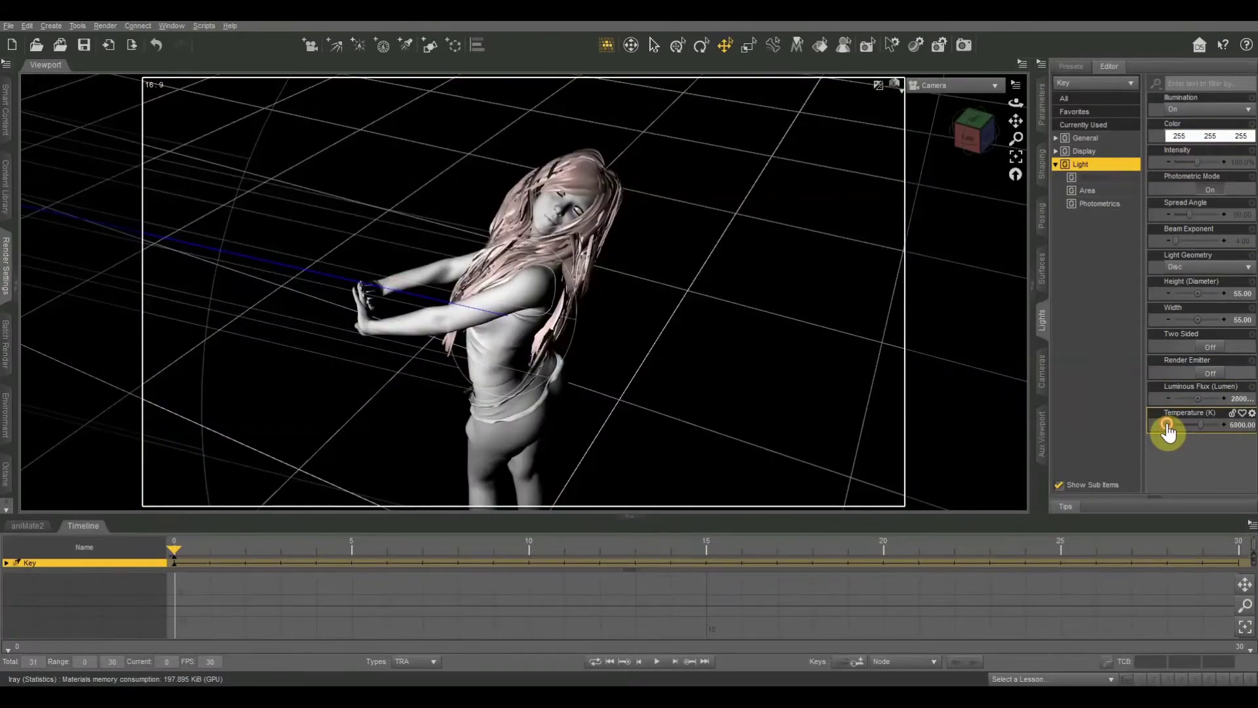
{"action": "left_click", "coordinate": [1168, 427]}
{"action": "left_click", "coordinate": [1168, 427]}
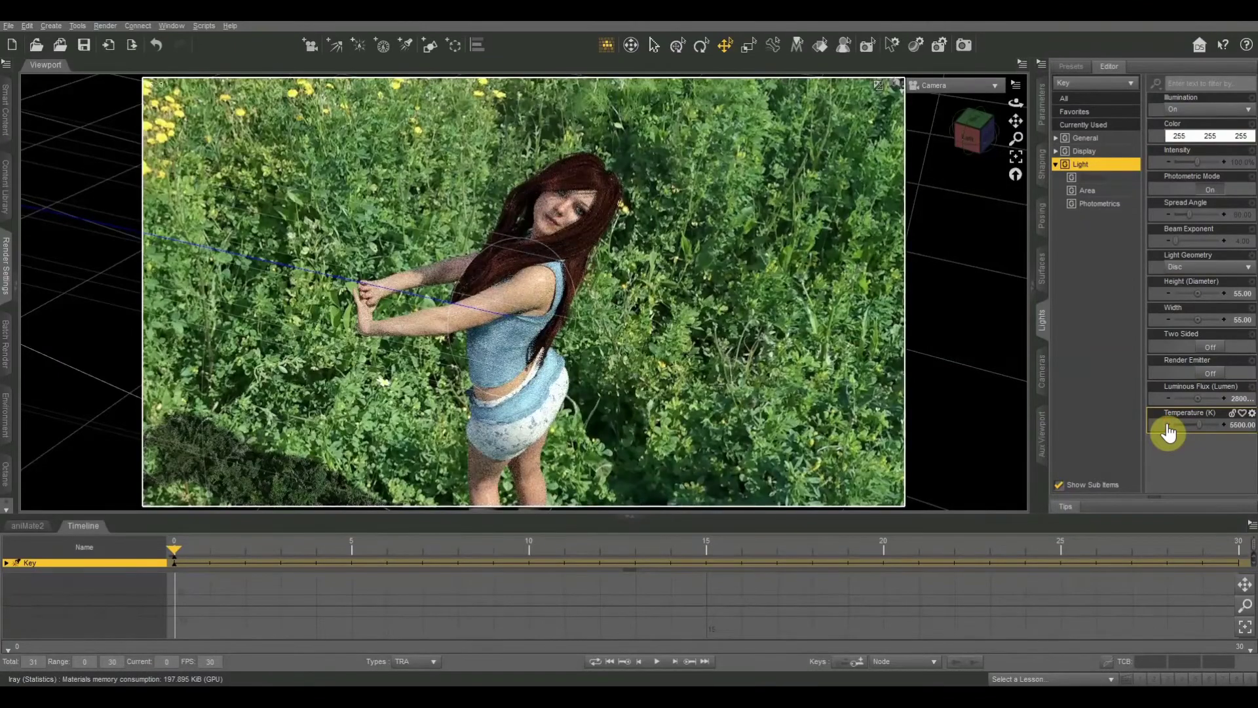
{"action": "left_click", "coordinate": [1169, 427]}
{"action": "left_click", "coordinate": [1168, 428]}
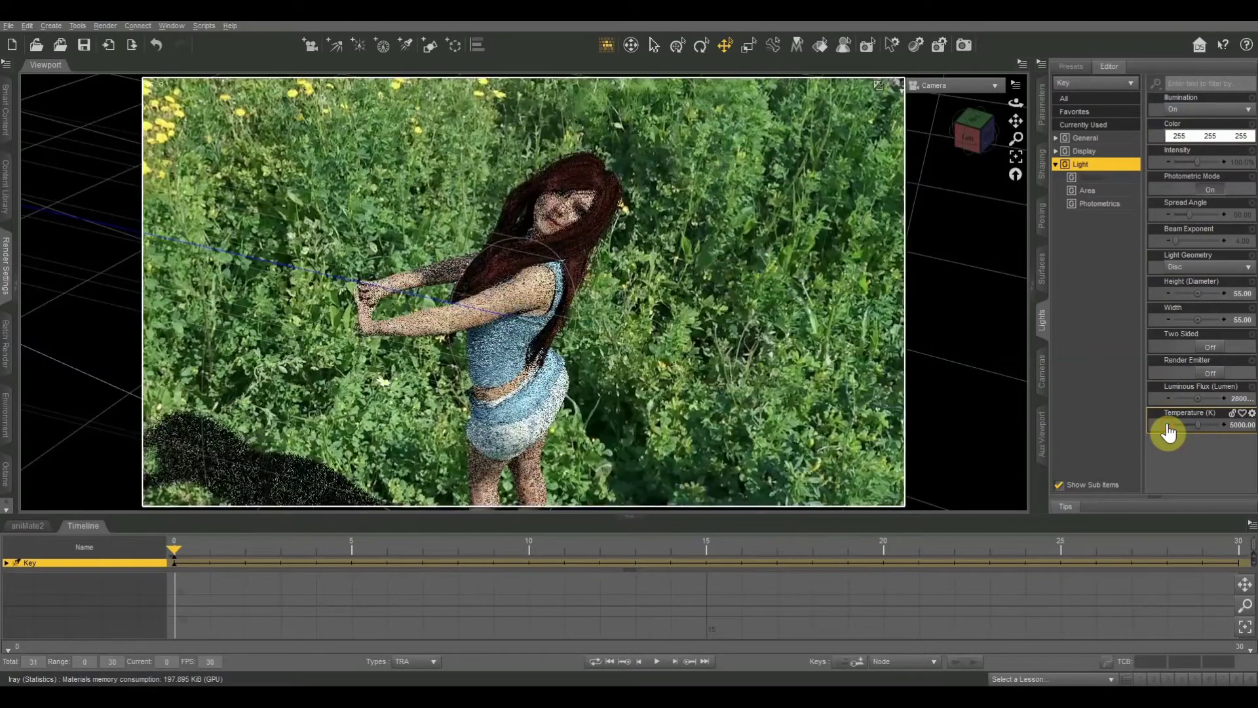
- Tint the Key light a warm peach with RGB 255, 225, 198
{"action": "left_click", "coordinate": [1201, 135]}
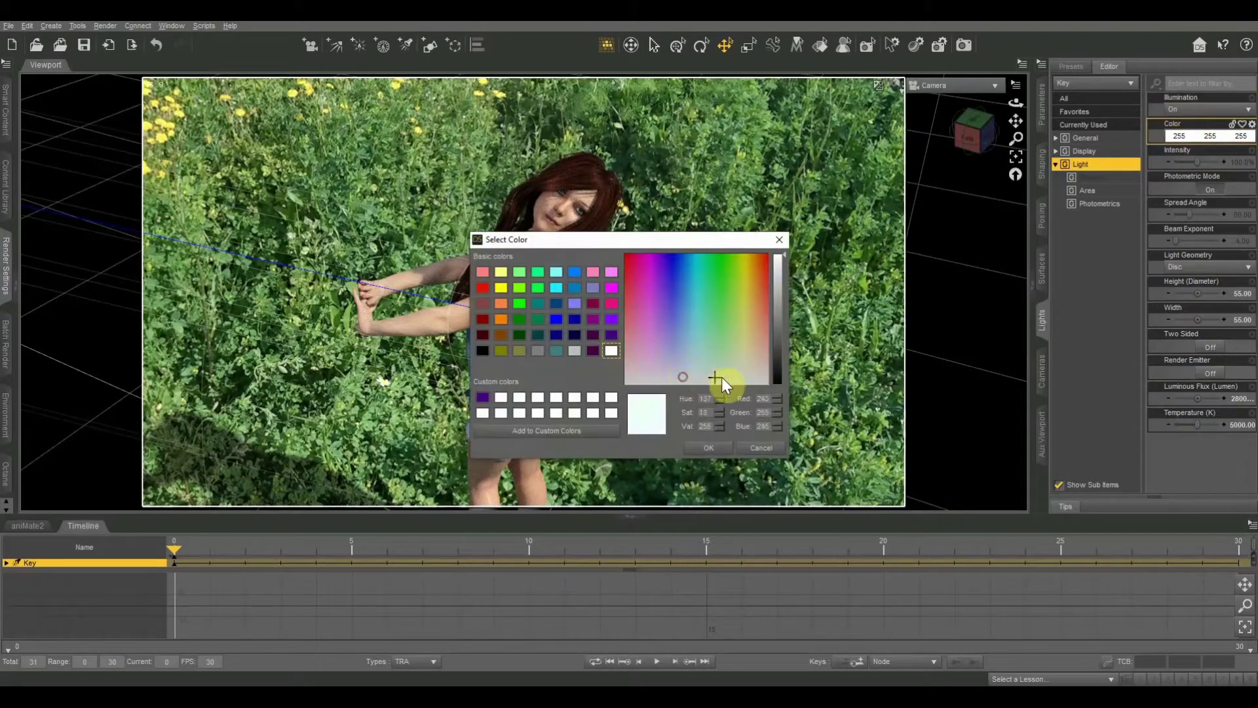
{"action": "left_click", "coordinate": [754, 364]}
{"action": "left_click", "coordinate": [718, 448]}
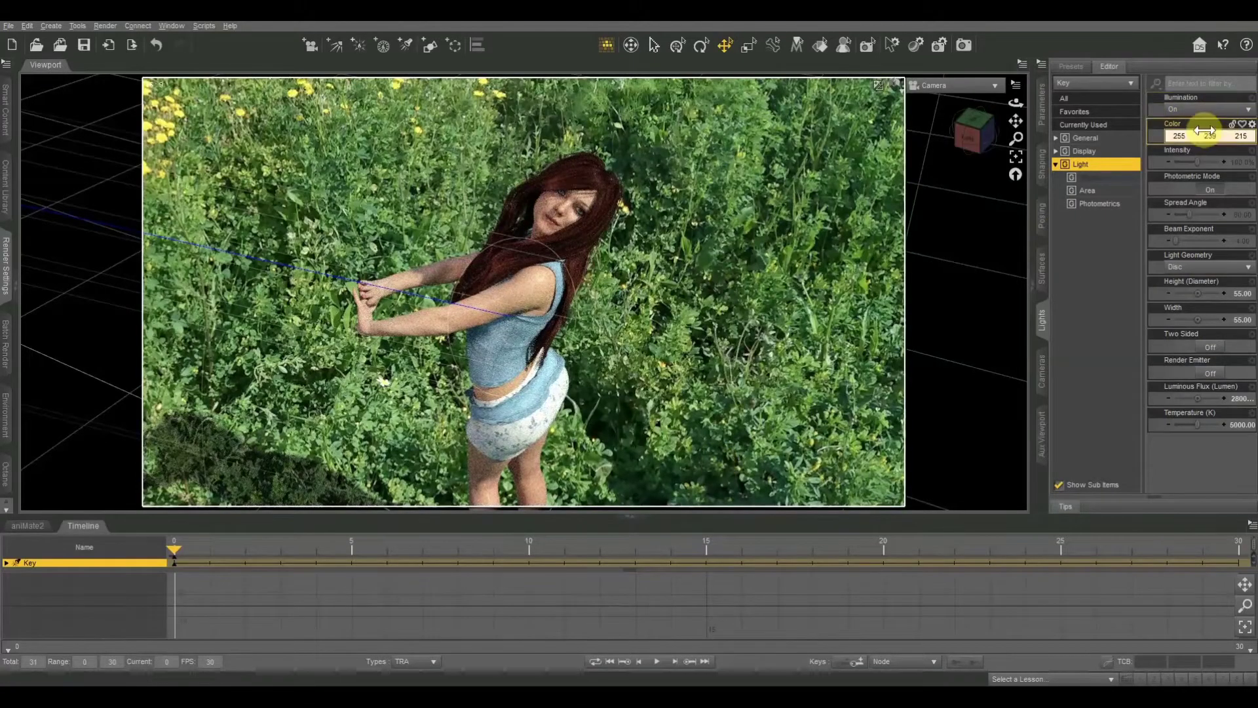
{"action": "left_click", "coordinate": [1197, 135]}
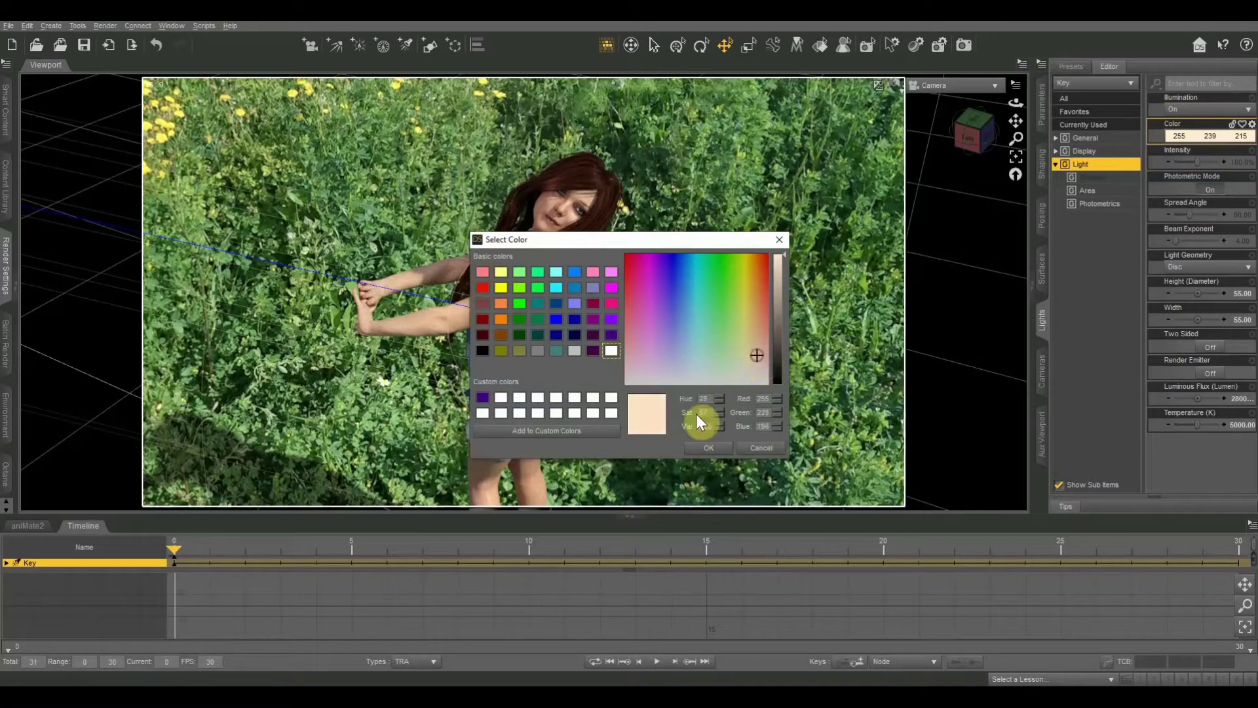
{"action": "left_click", "coordinate": [709, 448]}
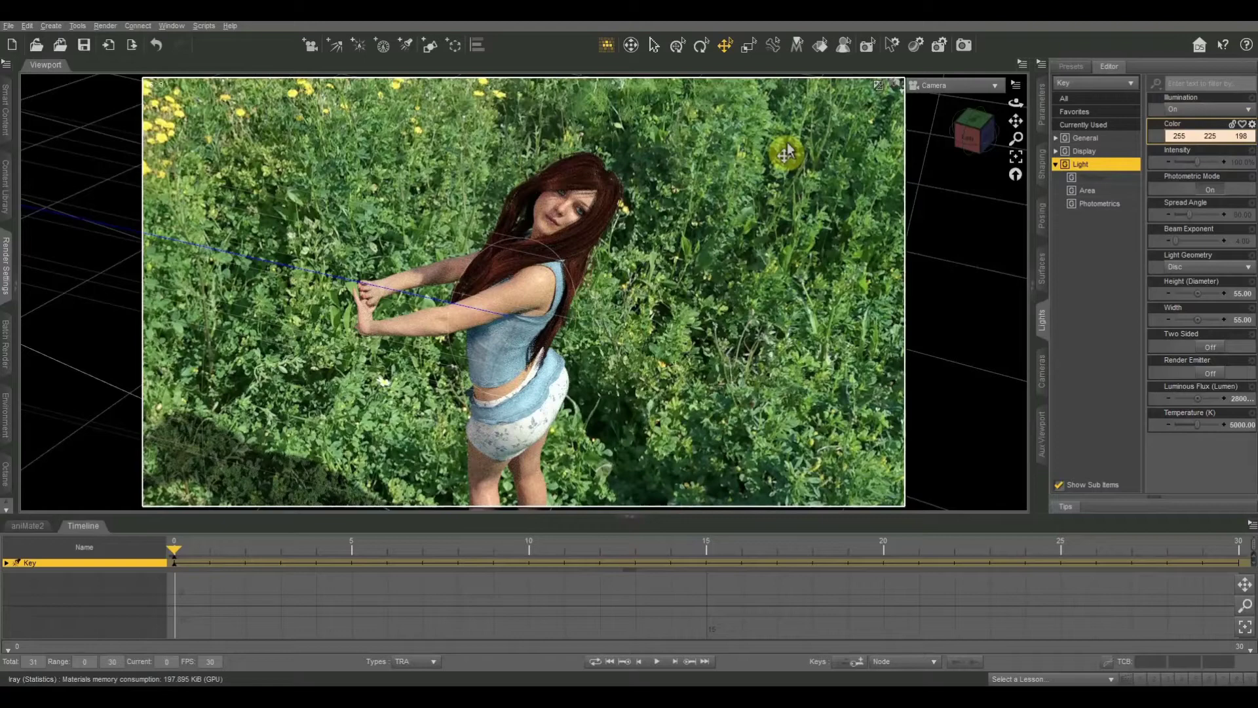
- Look through the Backlight and reposition it so it faces the figure from the side and slightly behind
{"action": "left_click", "coordinate": [976, 86]}
{"action": "left_click", "coordinate": [957, 223]}
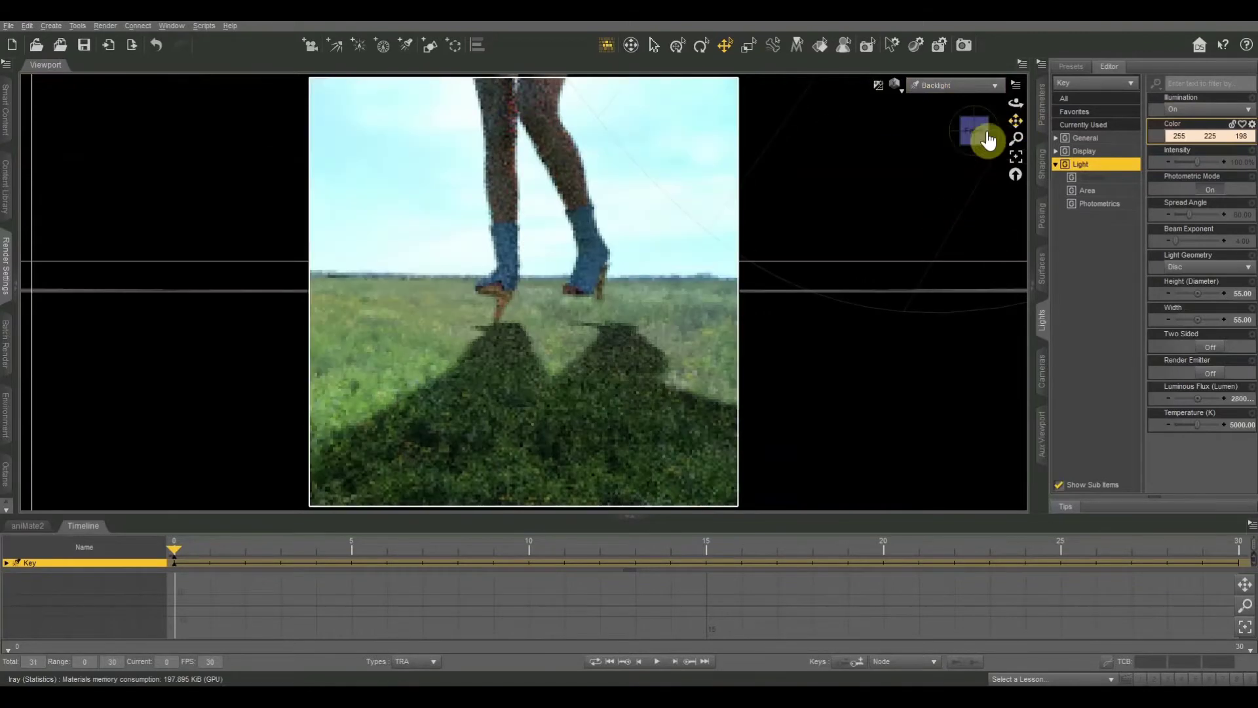
{"action": "left_click_drag", "start_coordinate": [976, 133], "coordinate": [662, 151]}
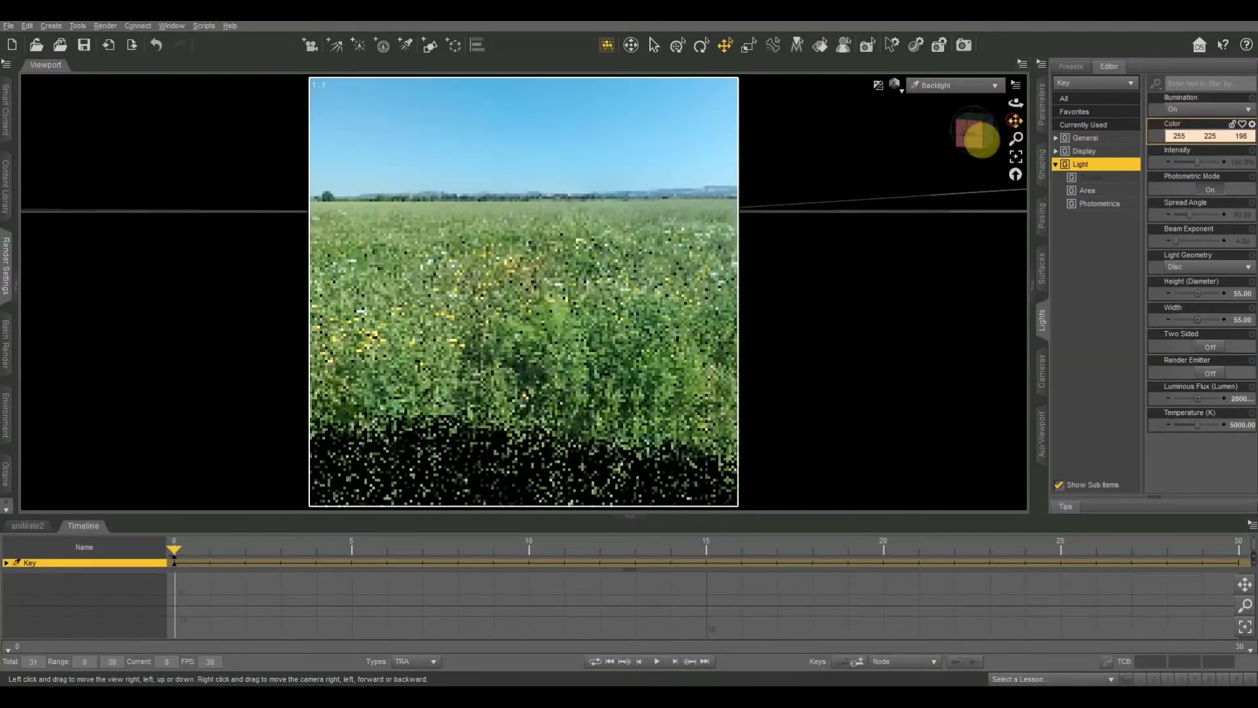
{"action": "left_click_drag", "start_coordinate": [1015, 120], "coordinate": [950, 197]}
{"action": "scroll", "coordinate": [652, 310], "scroll_direction": "down", "scroll_amount": 10}
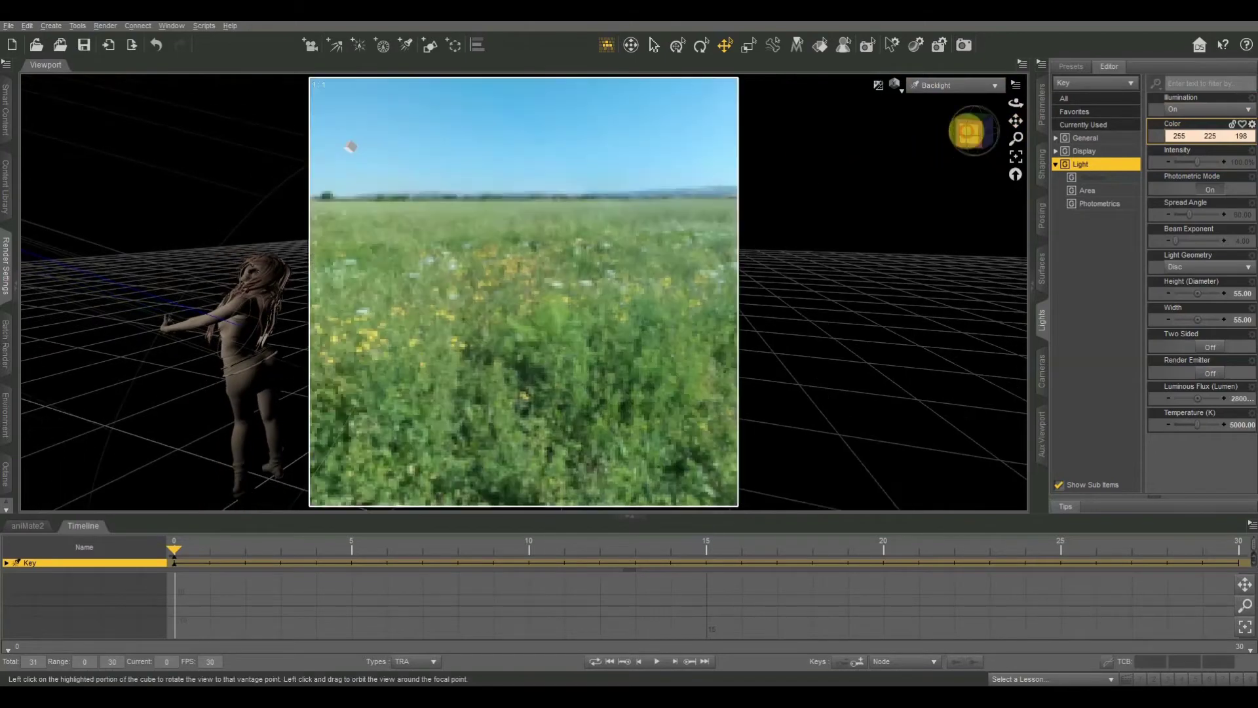
{"action": "left_click_drag", "start_coordinate": [967, 131], "coordinate": [1013, 123]}
{"action": "scroll", "coordinate": [769, 285], "scroll_direction": "down", "scroll_amount": 5}
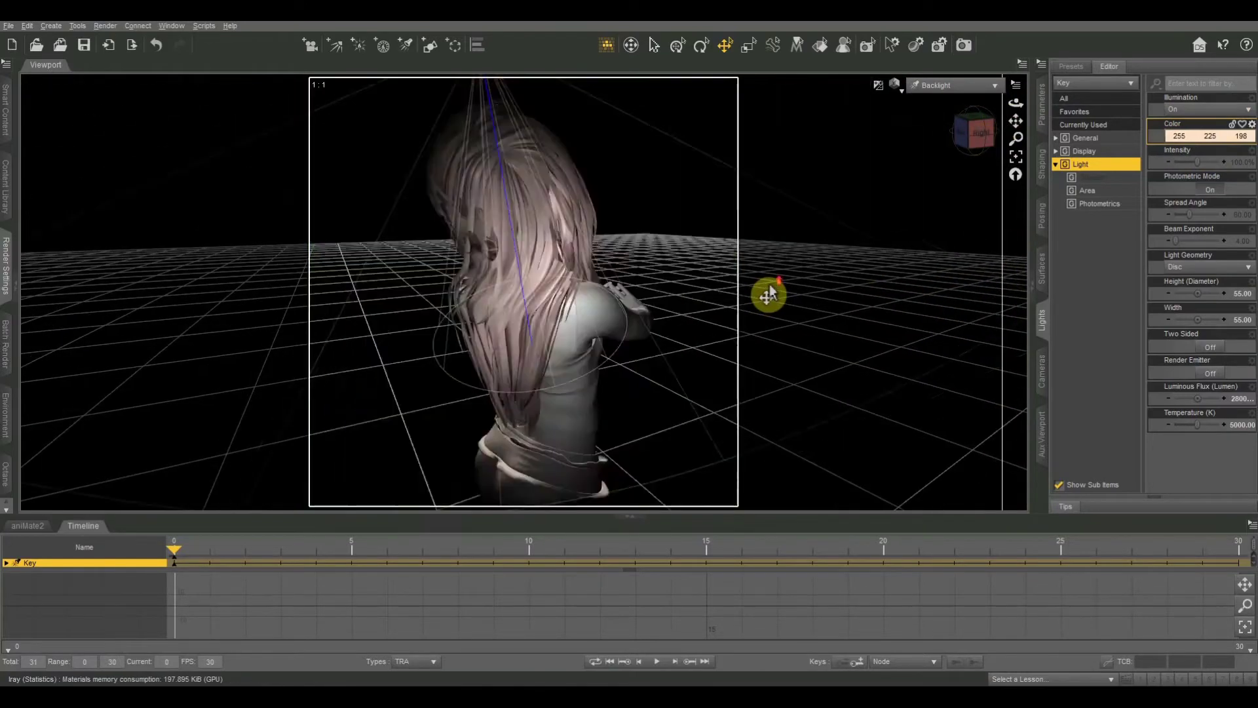
{"action": "left_click", "coordinate": [976, 133]}
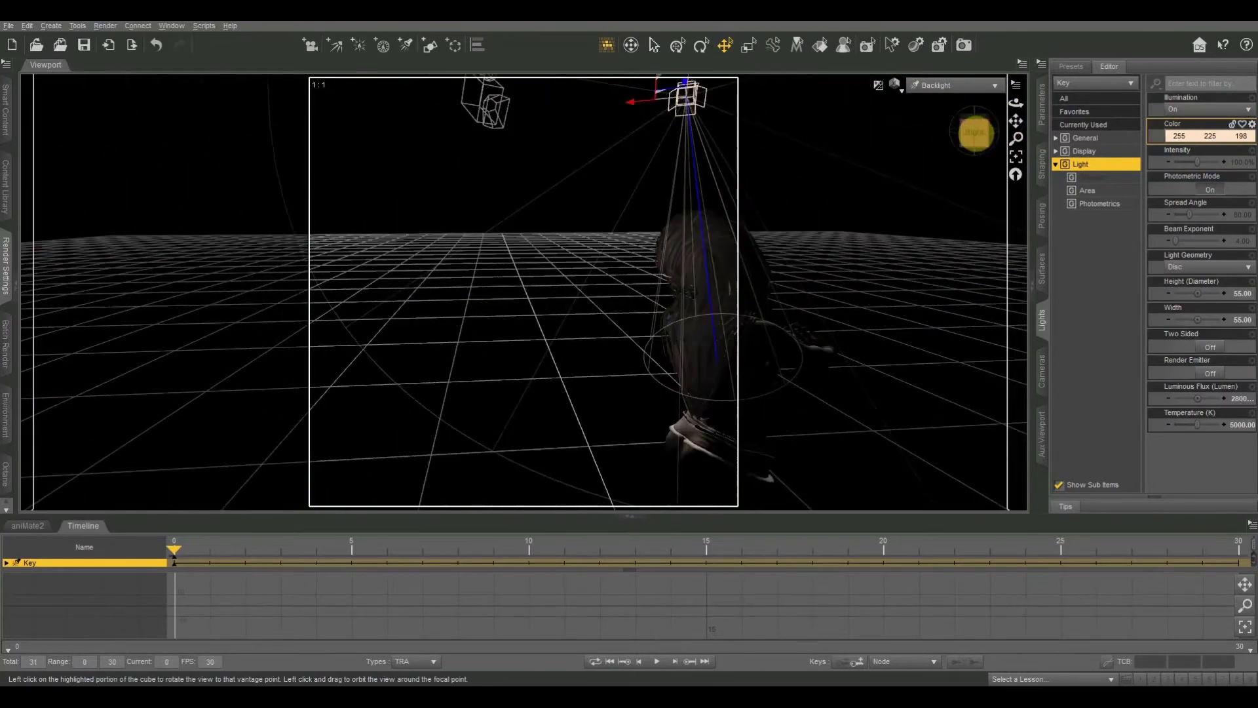
{"action": "mouse_move", "coordinate": [1014, 120]}
{"action": "left_mouse_down"}
{"action": "mouse_move", "coordinate": [907, 118]}
{"action": "mouse_move", "coordinate": [1009, 114]}
{"action": "left_mouse_up"}
{"action": "right_click_drag", "start_coordinate": [1009, 113], "coordinate": [1021, 123]}
{"action": "left_click_drag", "start_coordinate": [1019, 122], "coordinate": [1015, 121]}
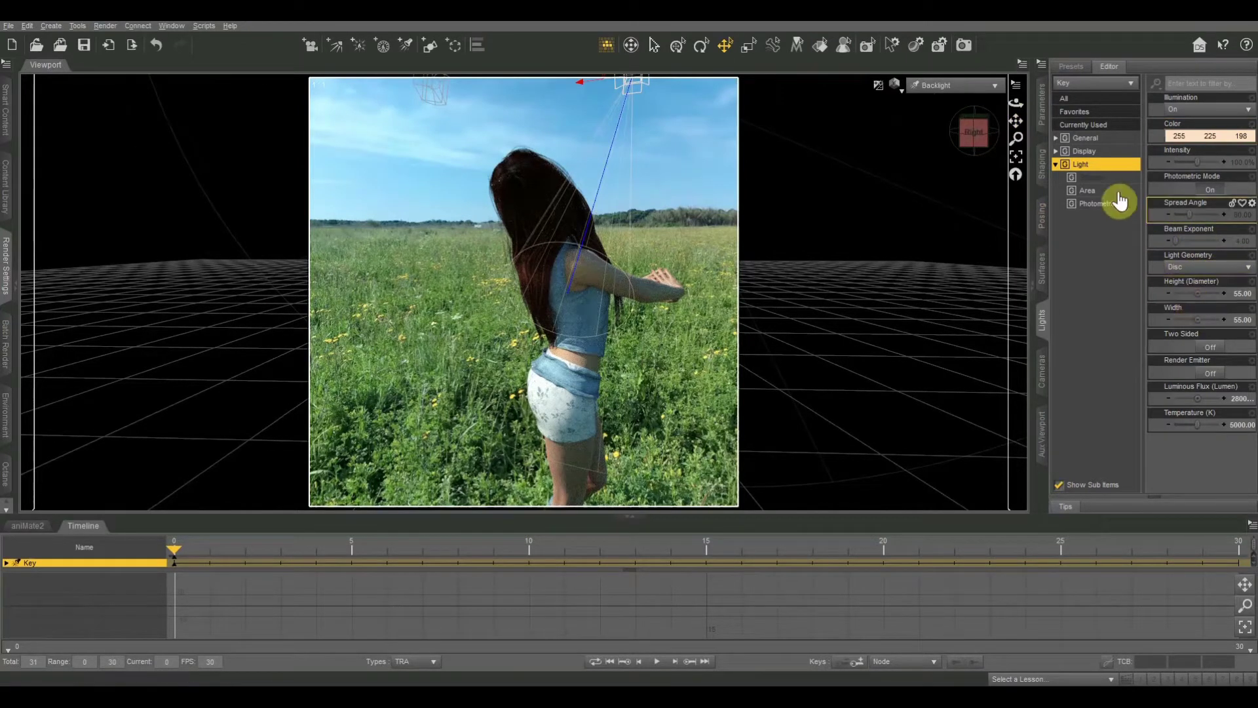
- Select the Backlight for editing and set its light geometry to Disc
{"action": "left_click", "coordinate": [1096, 84]}
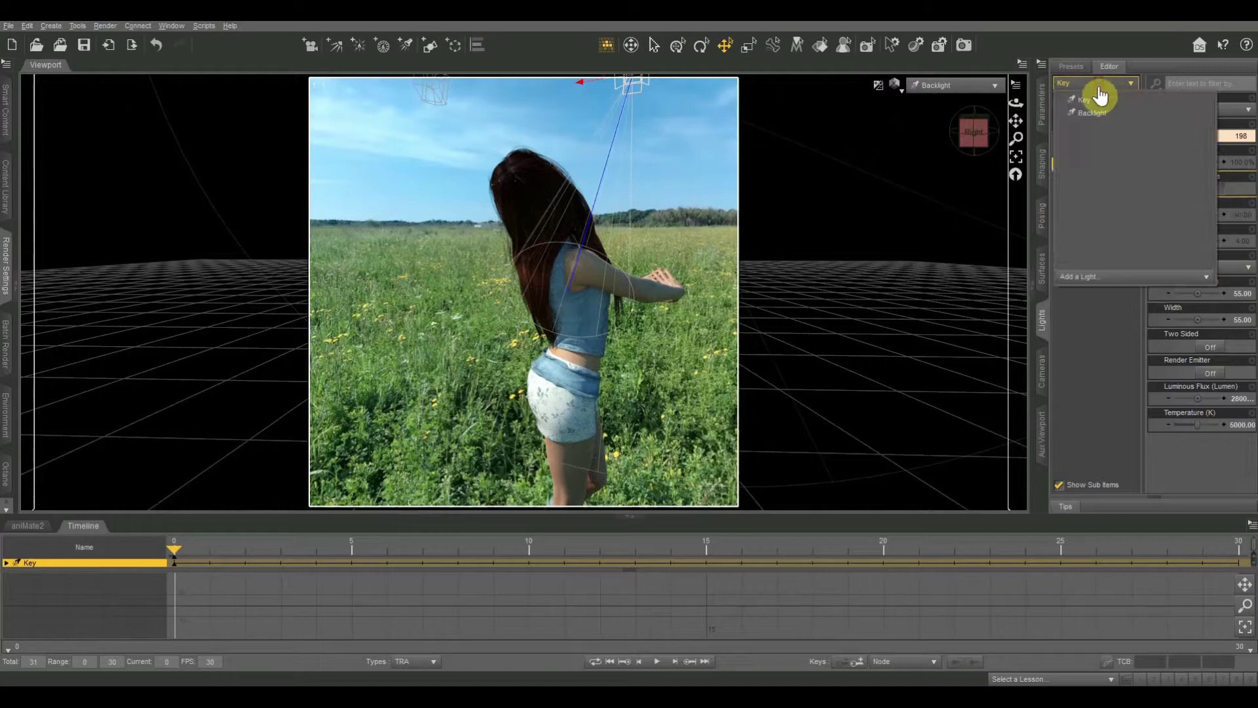
{"action": "left_click", "coordinate": [1091, 114]}
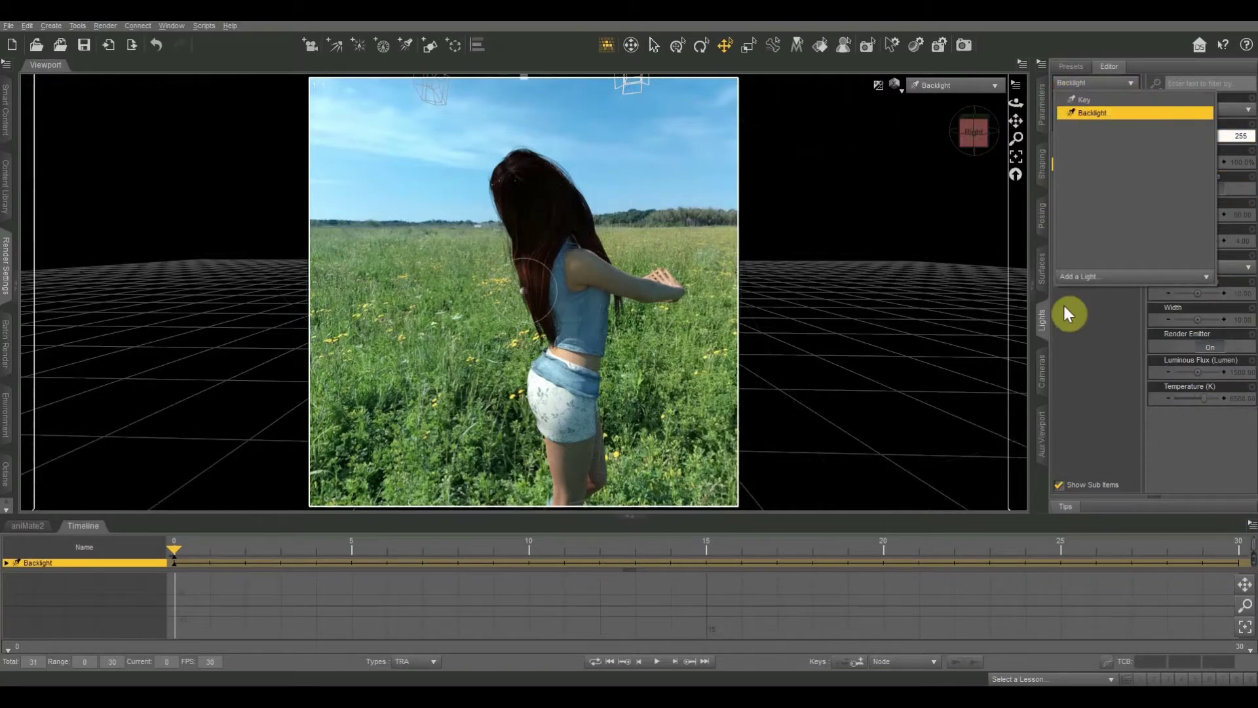
{"action": "left_click", "coordinate": [1106, 462]}
{"action": "left_click", "coordinate": [1200, 266]}
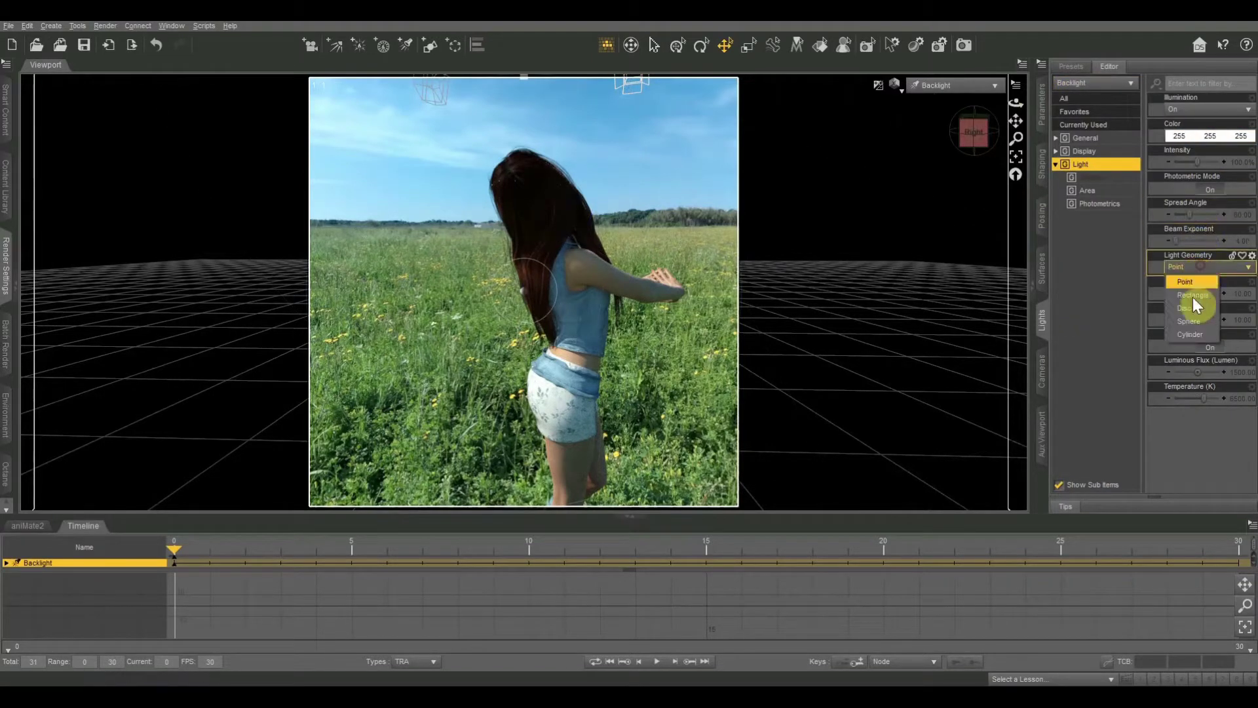
{"action": "left_click", "coordinate": [1193, 309]}
- Set the Backlight's height (diameter) and width to 55 each and turn off Render Emitter
{"action": "left_click", "coordinate": [1239, 293]}
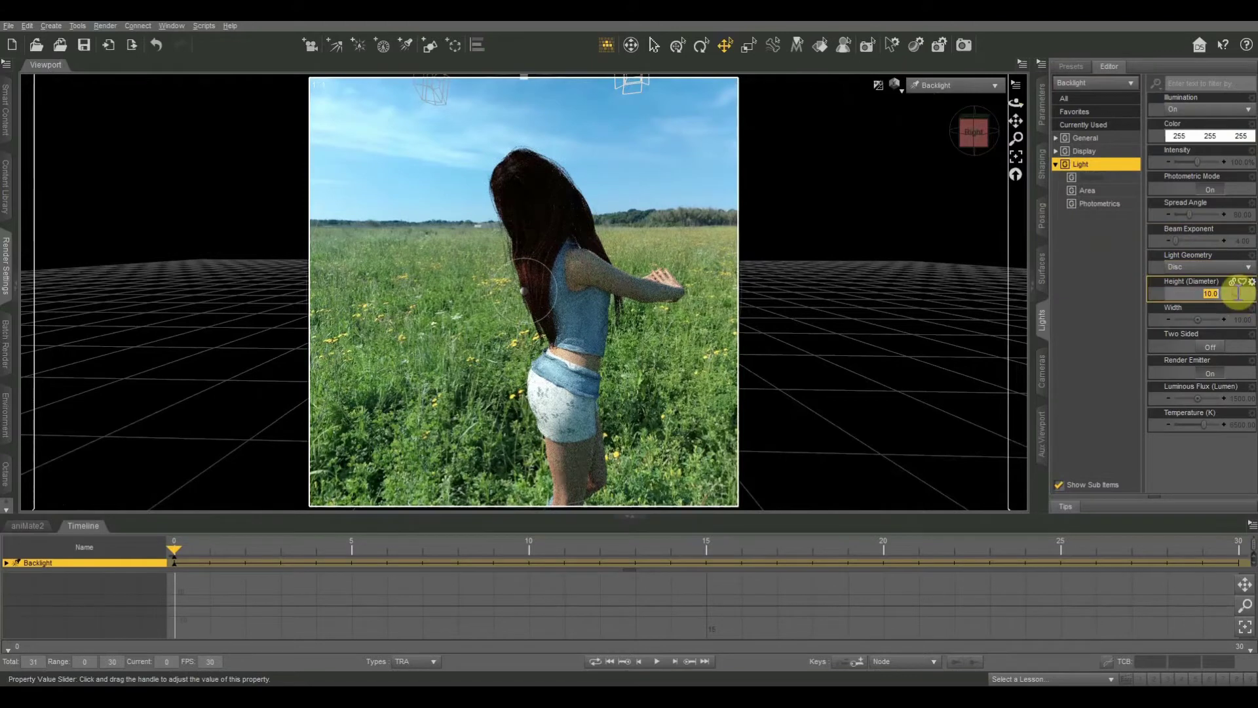
{"action": "type", "text": "55"}
{"action": "key", "text": "Return"}
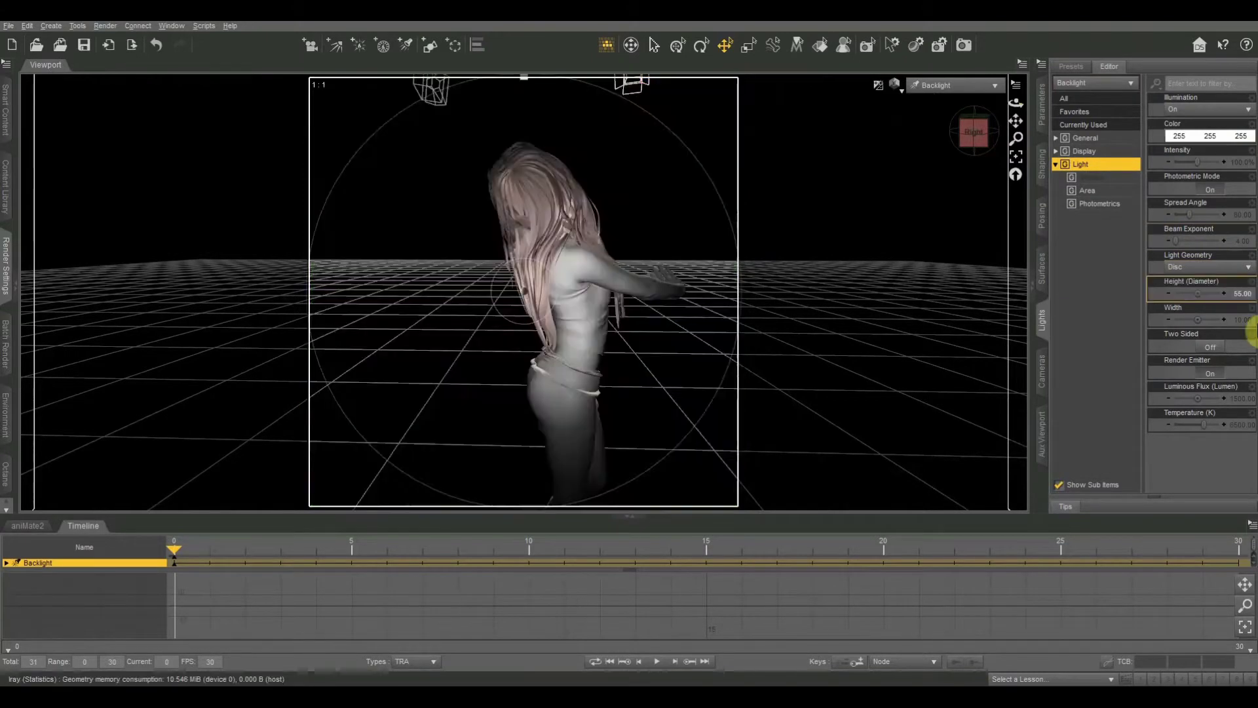
{"action": "left_click", "coordinate": [1238, 319]}
{"action": "type", "text": "55"}
{"action": "key", "text": "Return"}
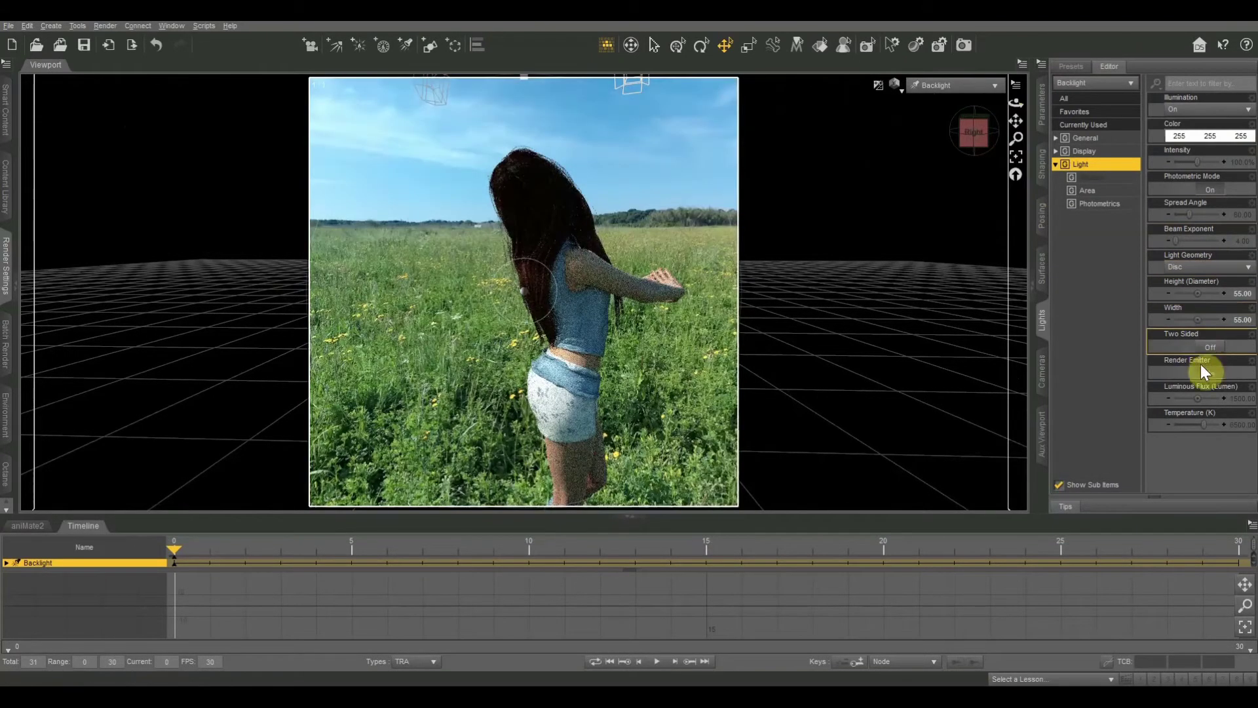
{"action": "left_click", "coordinate": [1205, 375]}
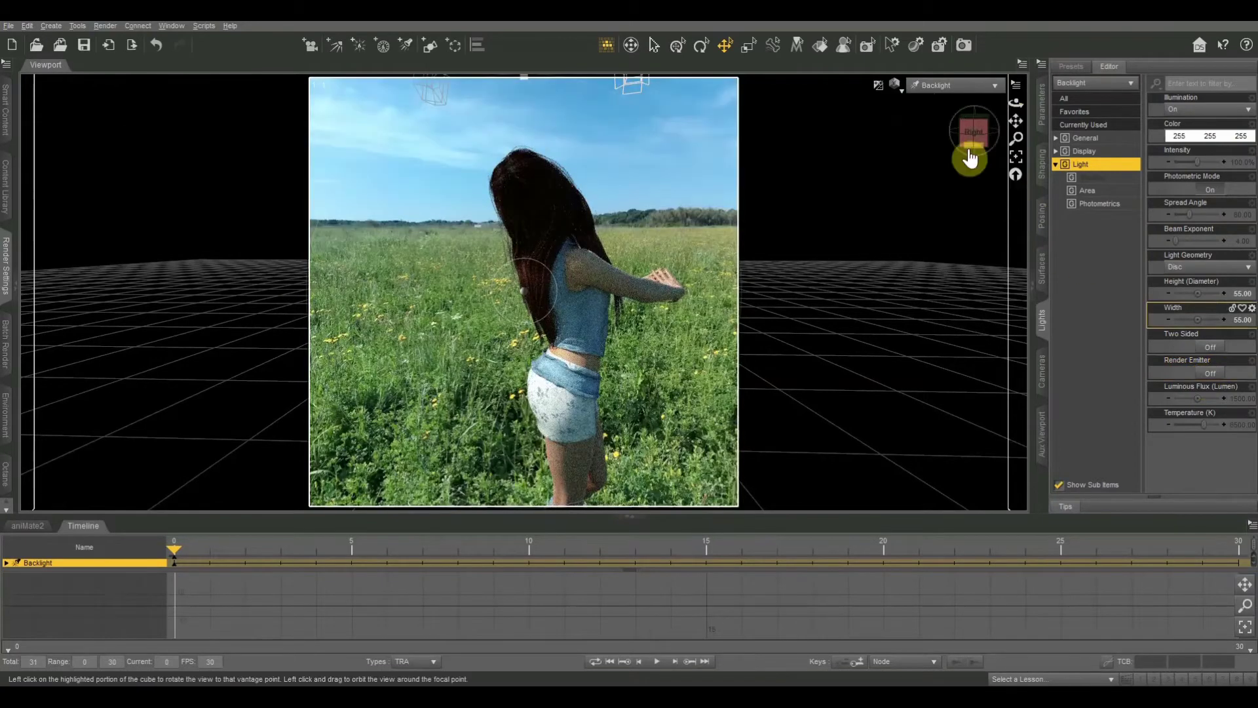
- Widen the Backlight's spread angle to about 123 and readjust its position to keep the figure centred
{"action": "left_click_drag", "start_coordinate": [1189, 215], "coordinate": [1203, 220]}
{"action": "scroll", "coordinate": [1011, 265], "scroll_direction": "up", "scroll_amount": 5}
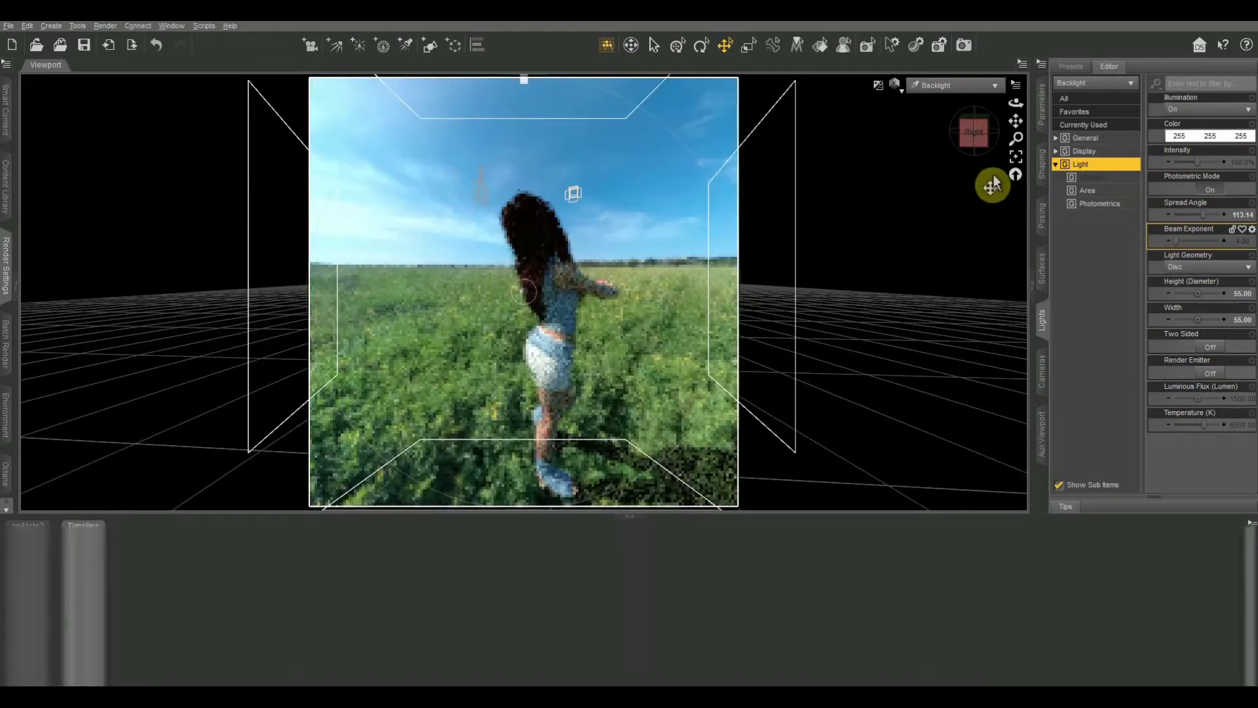
{"action": "left_click_drag", "start_coordinate": [975, 134], "coordinate": [1016, 120]}
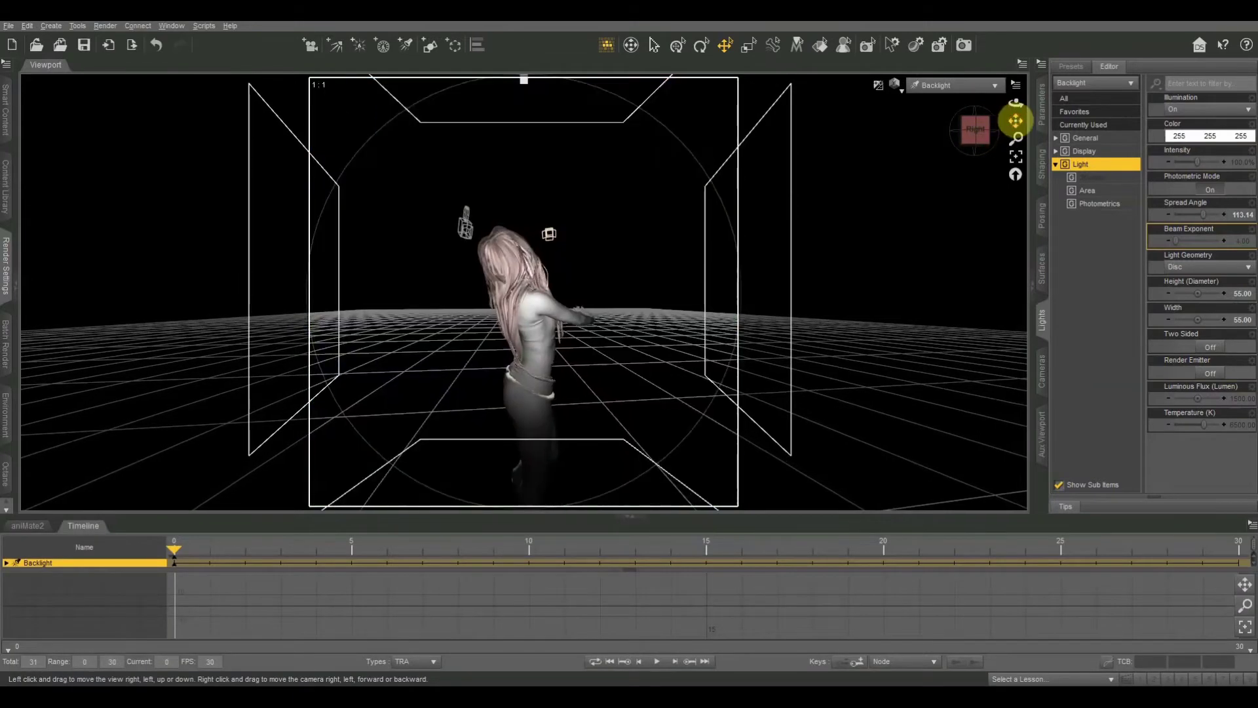
{"action": "left_click", "coordinate": [1223, 215]}
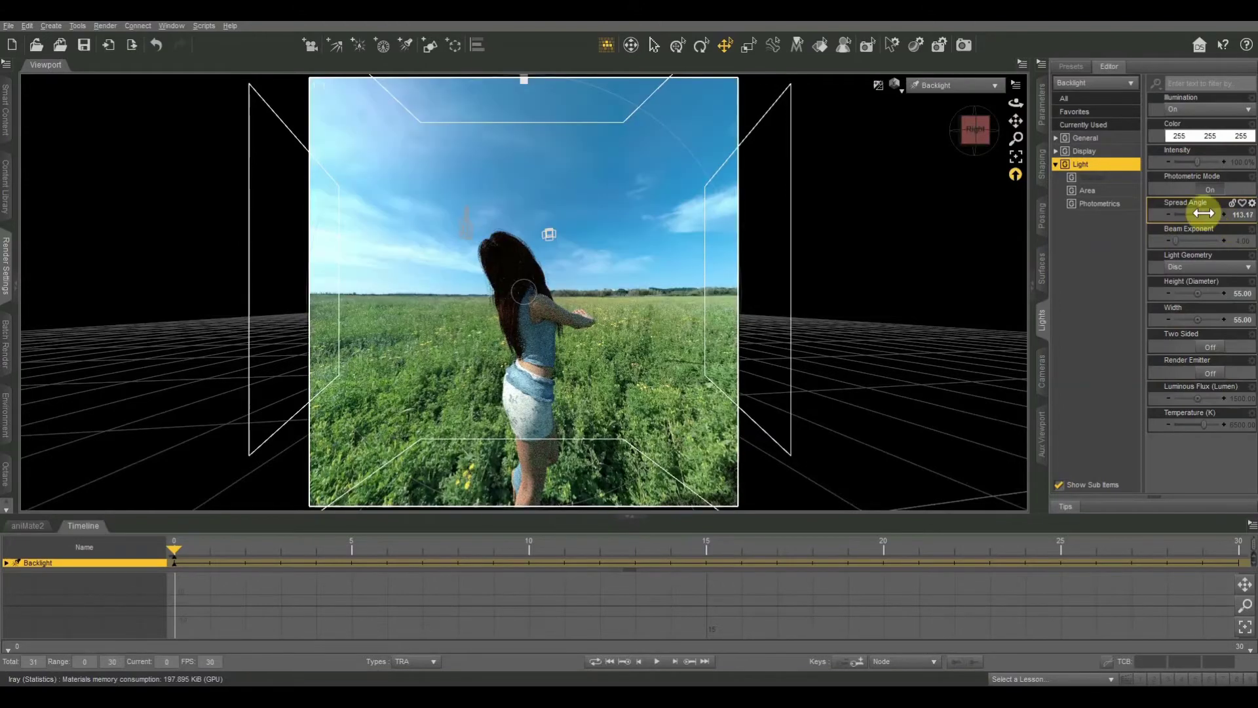
{"action": "left_click_drag", "start_coordinate": [1204, 212], "coordinate": [1203, 214]}
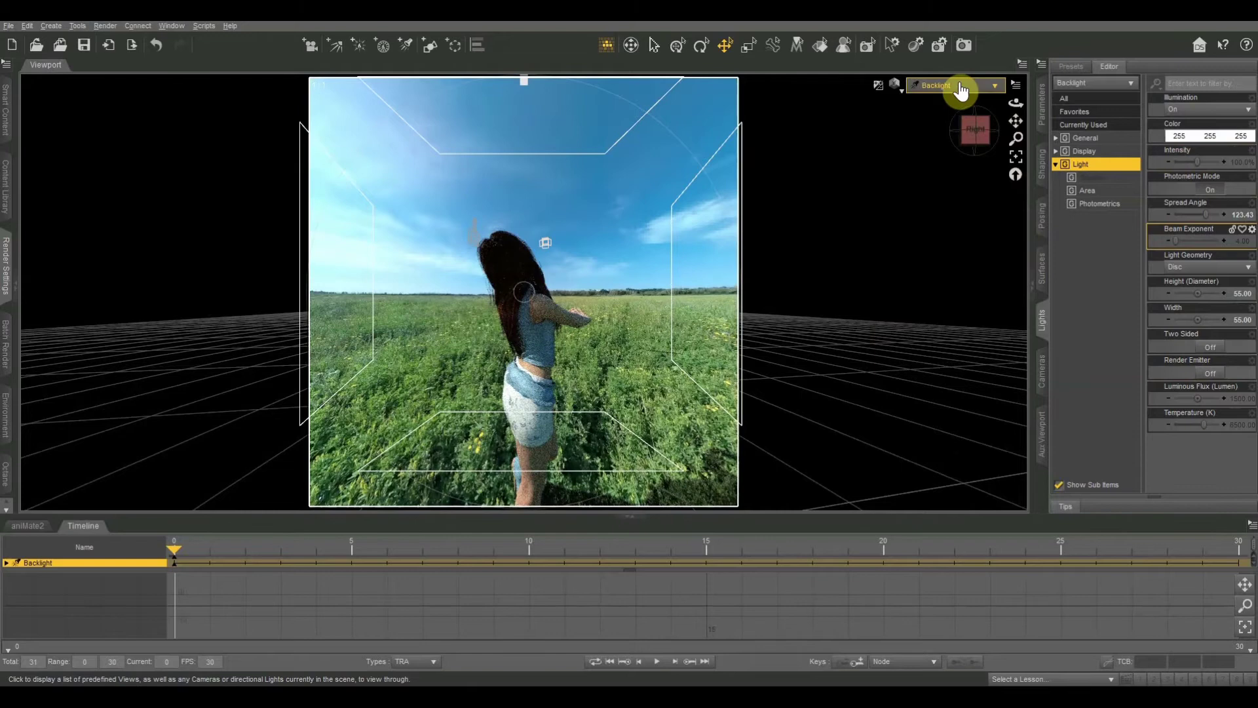
- Return the viewport to Camera and tint the Backlight a warm pink with RGB 255, 200, 183
{"action": "left_click", "coordinate": [961, 88]}
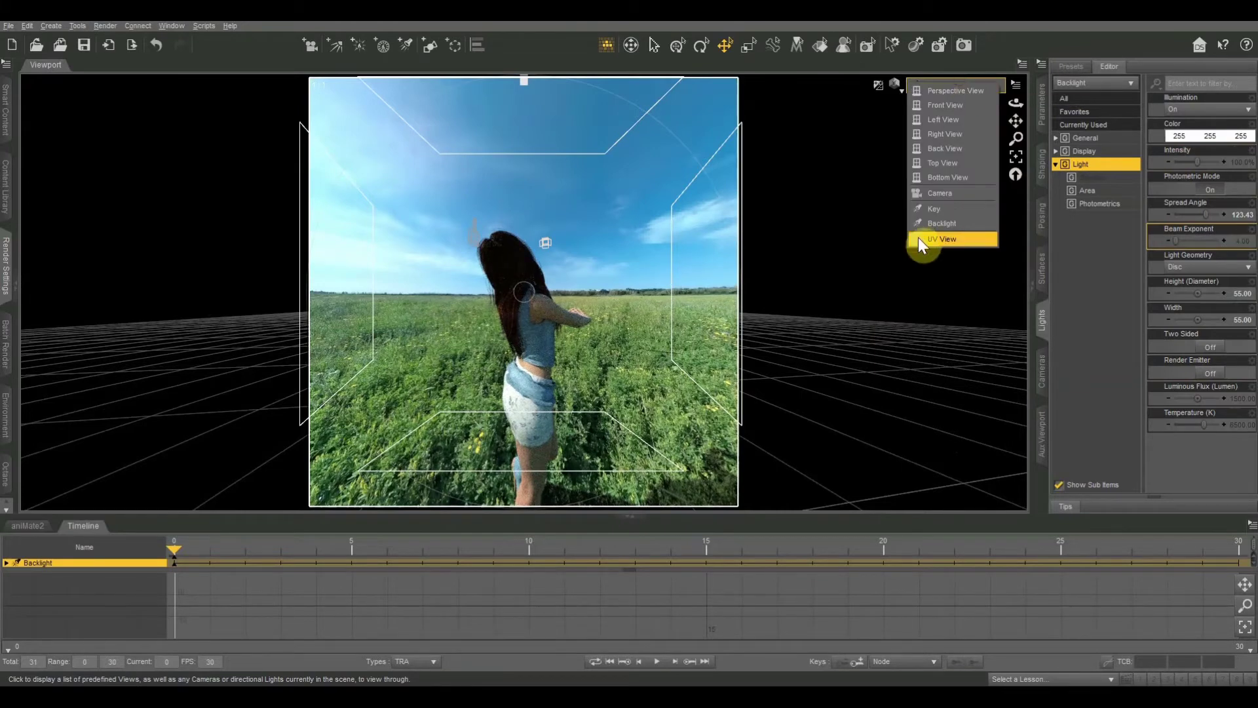
{"action": "left_click", "coordinate": [939, 194]}
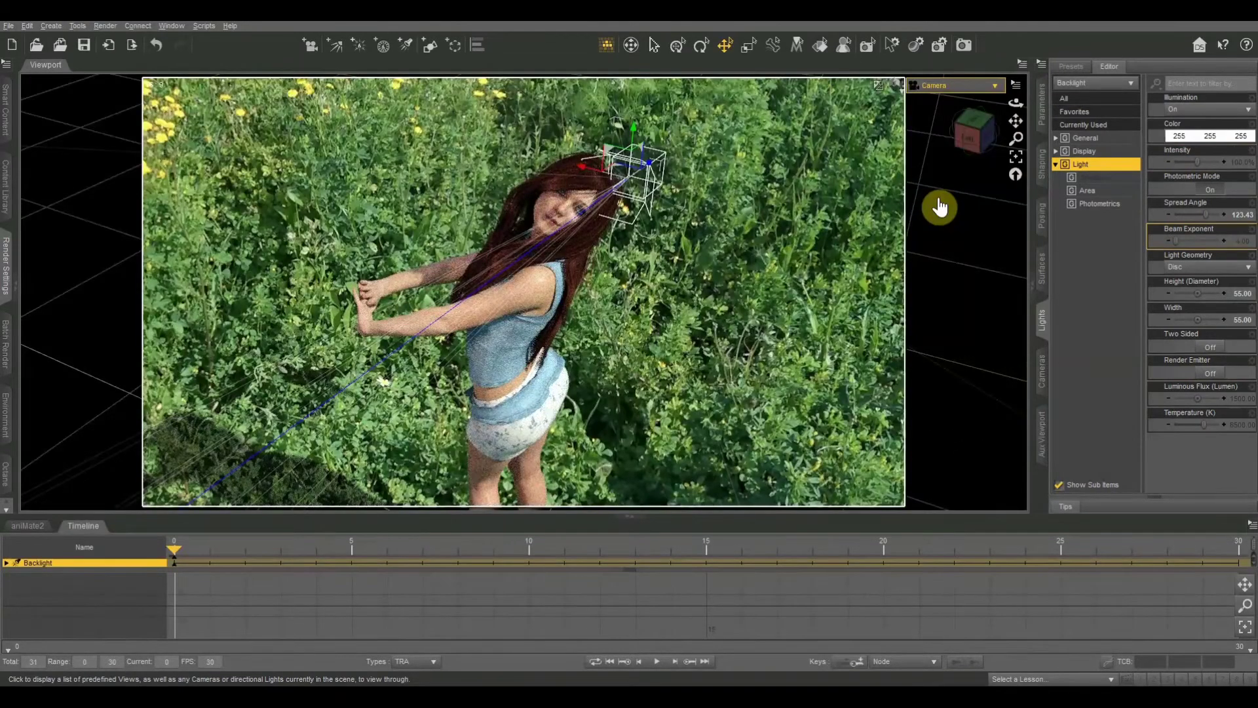
{"action": "left_click", "coordinate": [1187, 143]}
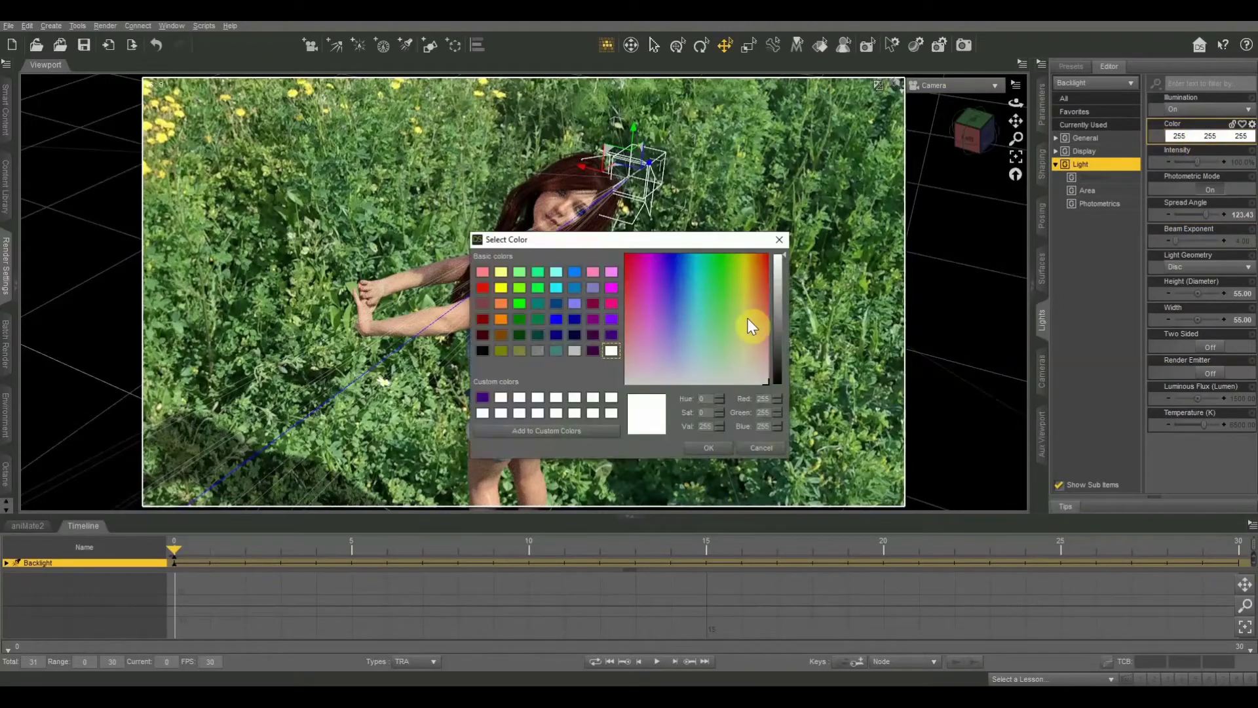
{"action": "left_click_drag", "start_coordinate": [754, 340], "coordinate": [764, 349]}
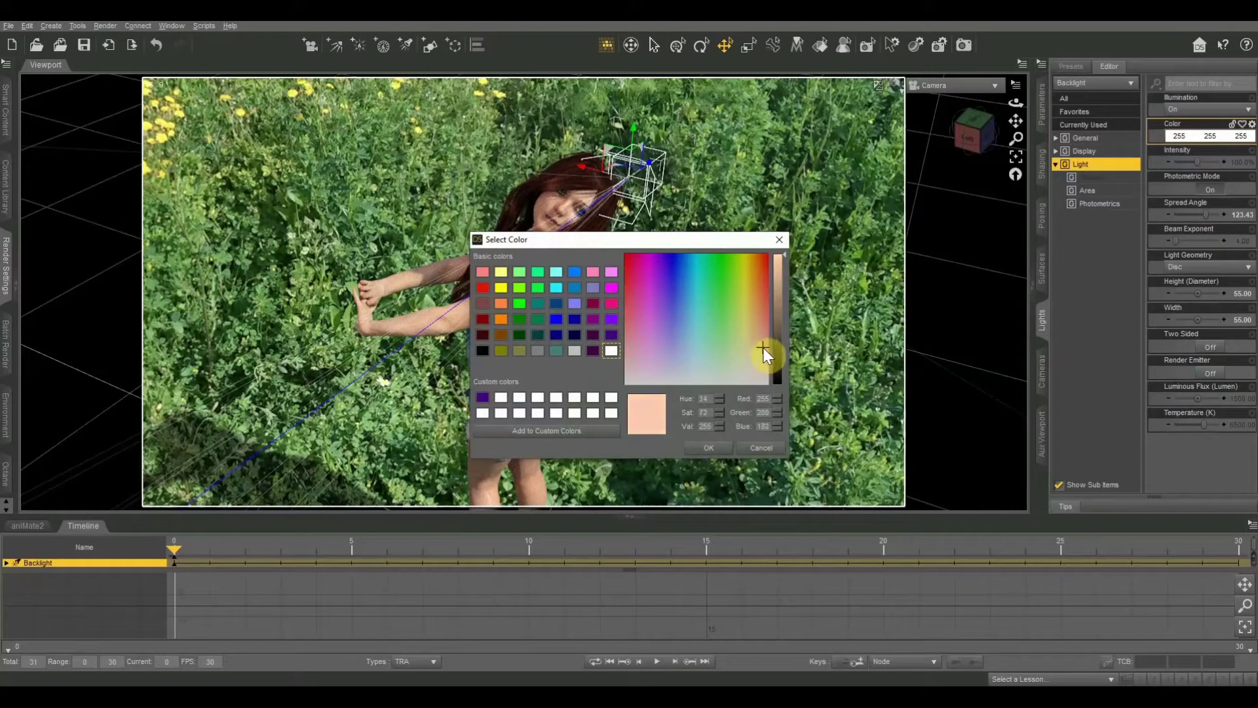
{"action": "left_click", "coordinate": [709, 447]}
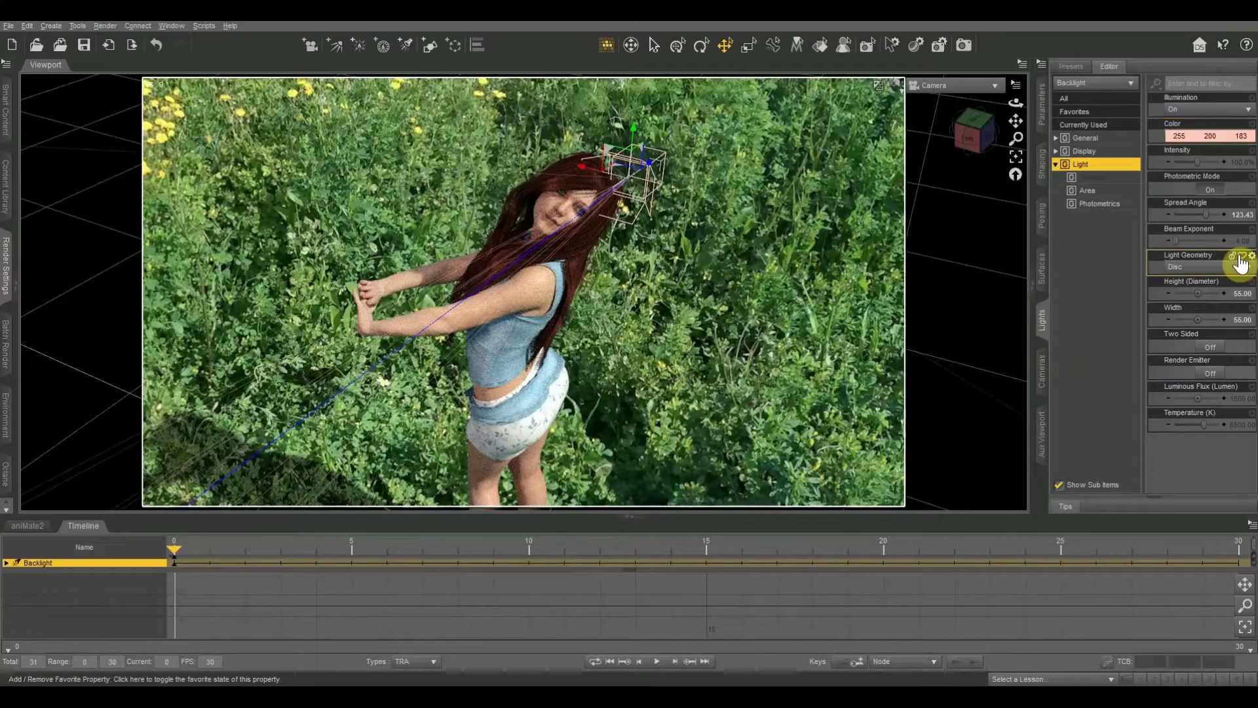
- Set the Backlight's temperature to 5000 K and raise its luminous flux
{"action": "left_click", "coordinate": [1207, 425]}
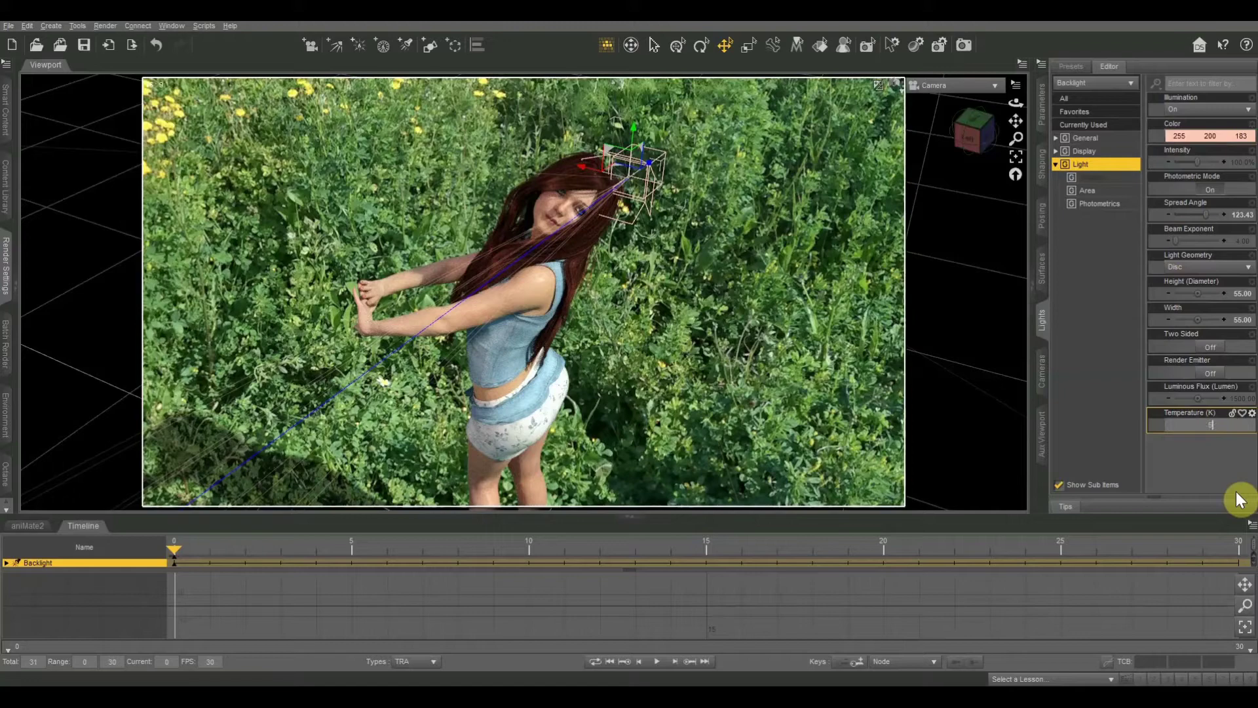
{"action": "key", "text": "Return"}
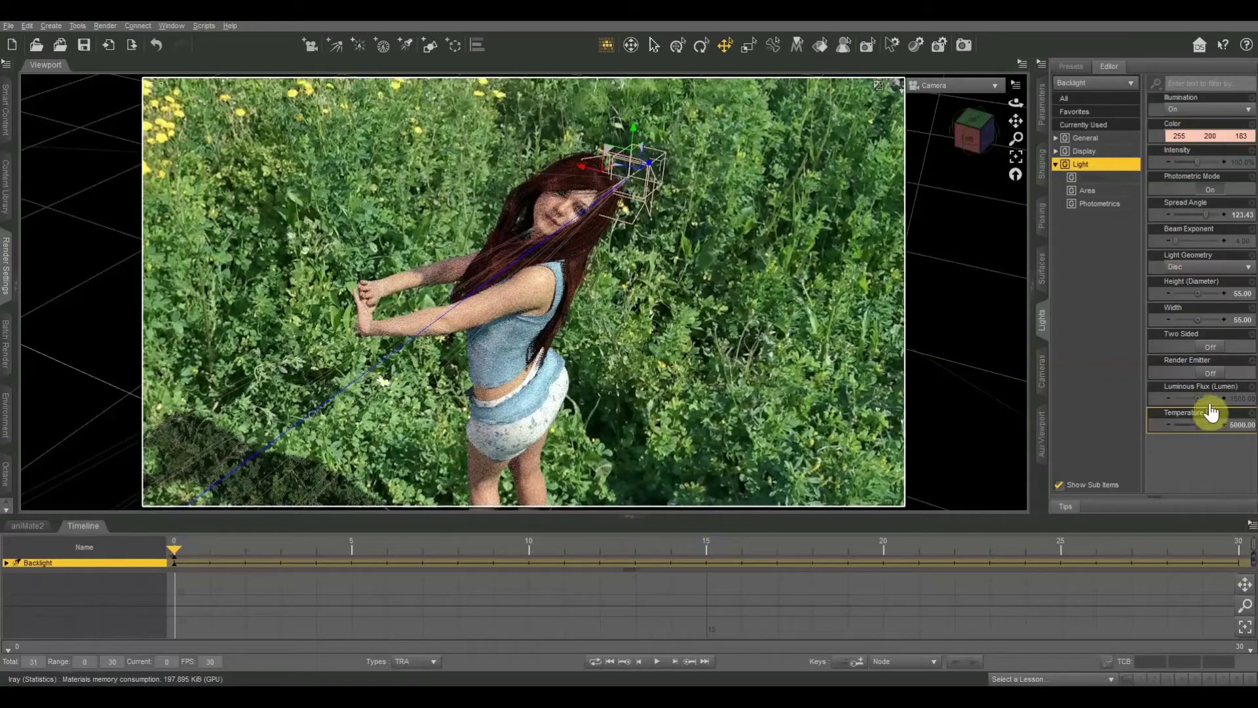
{"action": "left_click_drag", "start_coordinate": [1195, 397], "coordinate": [1192, 397]}
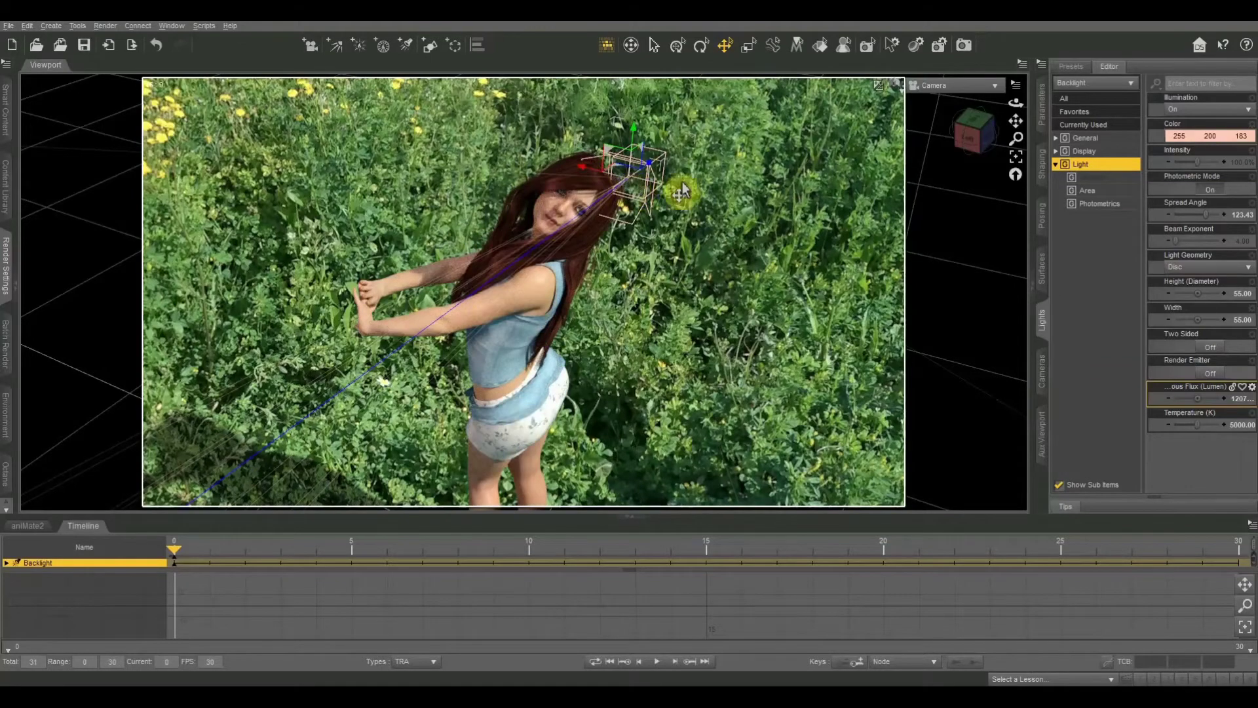
- Through the Backlight's own view, orbit it to the other side of the figure and move it closer, and return the viewport to Camera
{"action": "left_click", "coordinate": [986, 88]}
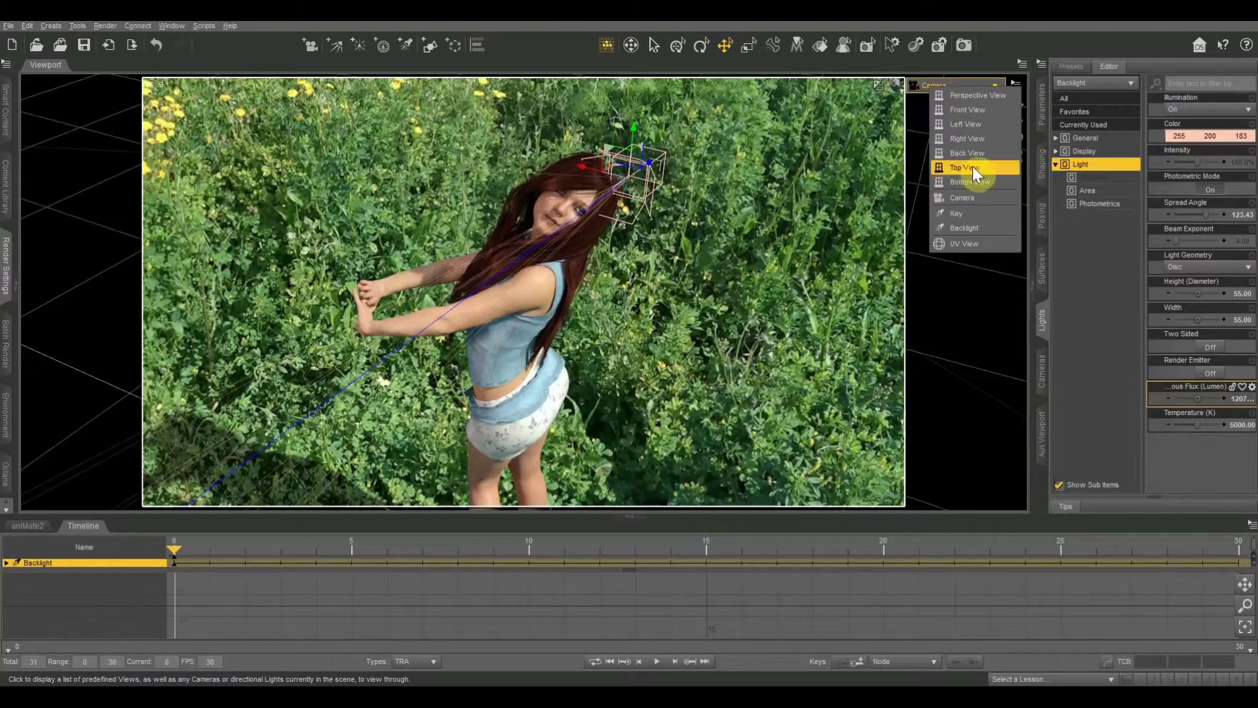
{"action": "left_click", "coordinate": [957, 229]}
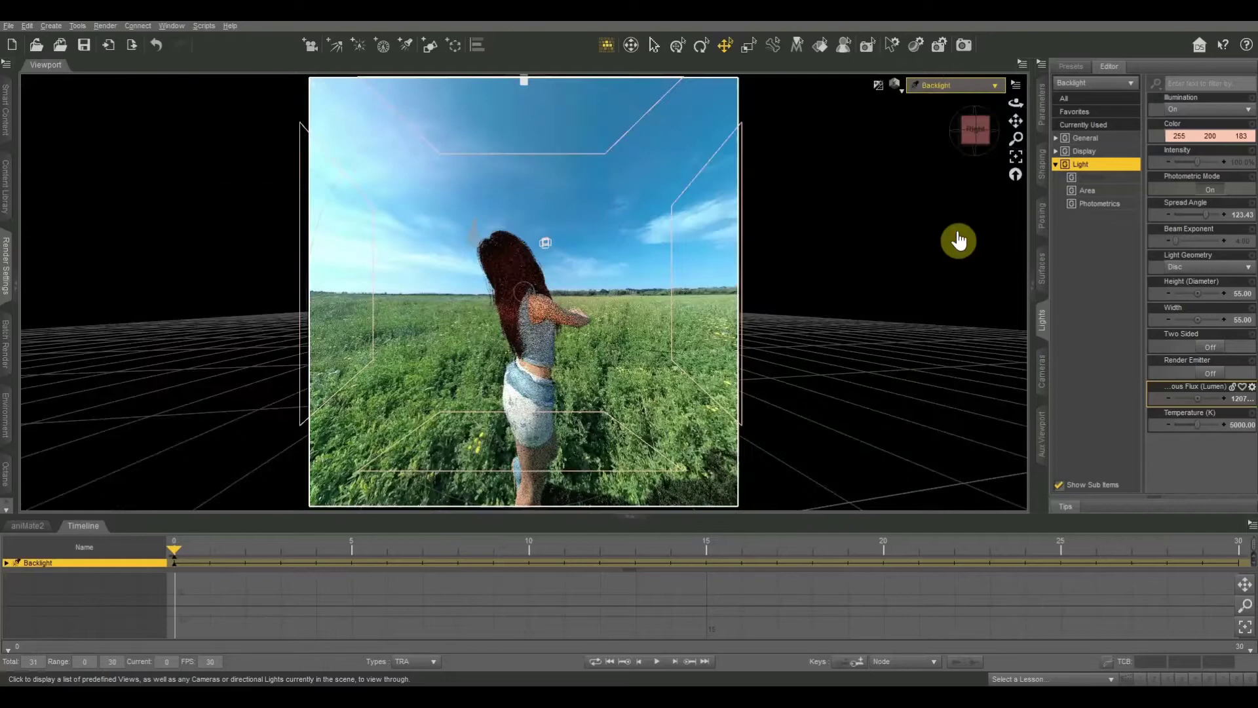
{"action": "left_click_drag", "start_coordinate": [981, 139], "coordinate": [754, 260]}
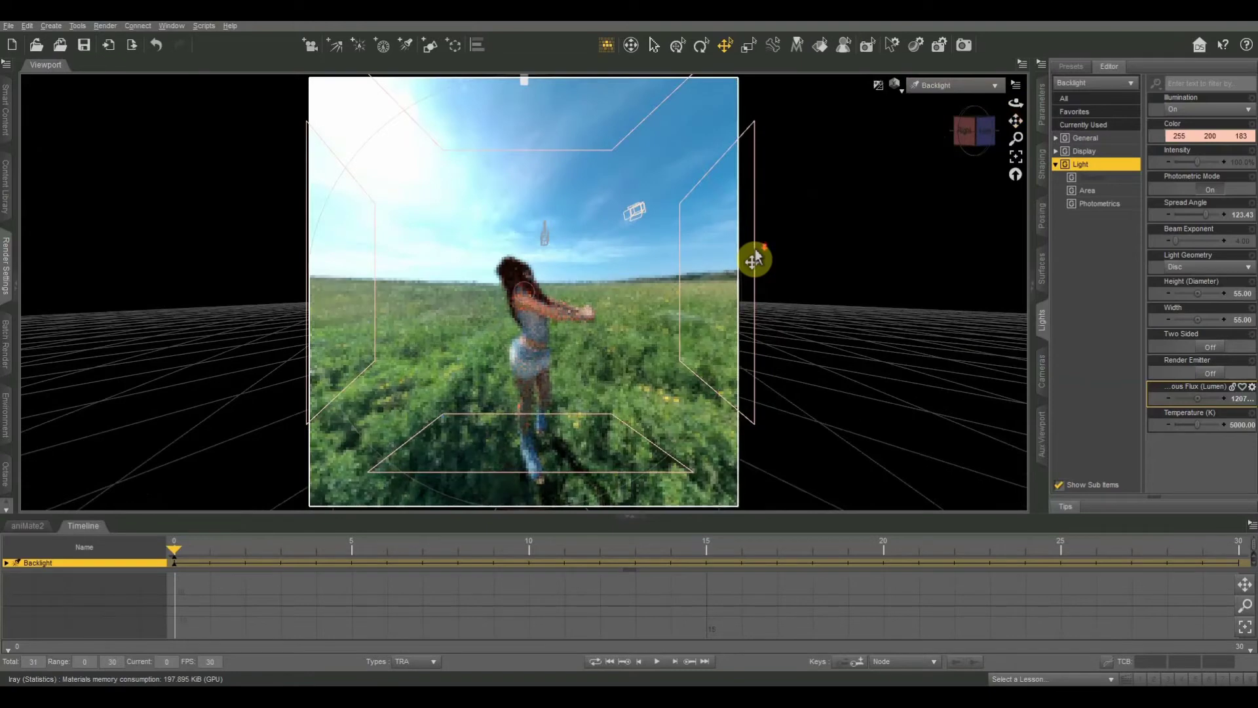
{"action": "scroll", "coordinate": [754, 259], "scroll_direction": "up", "scroll_amount": 2}
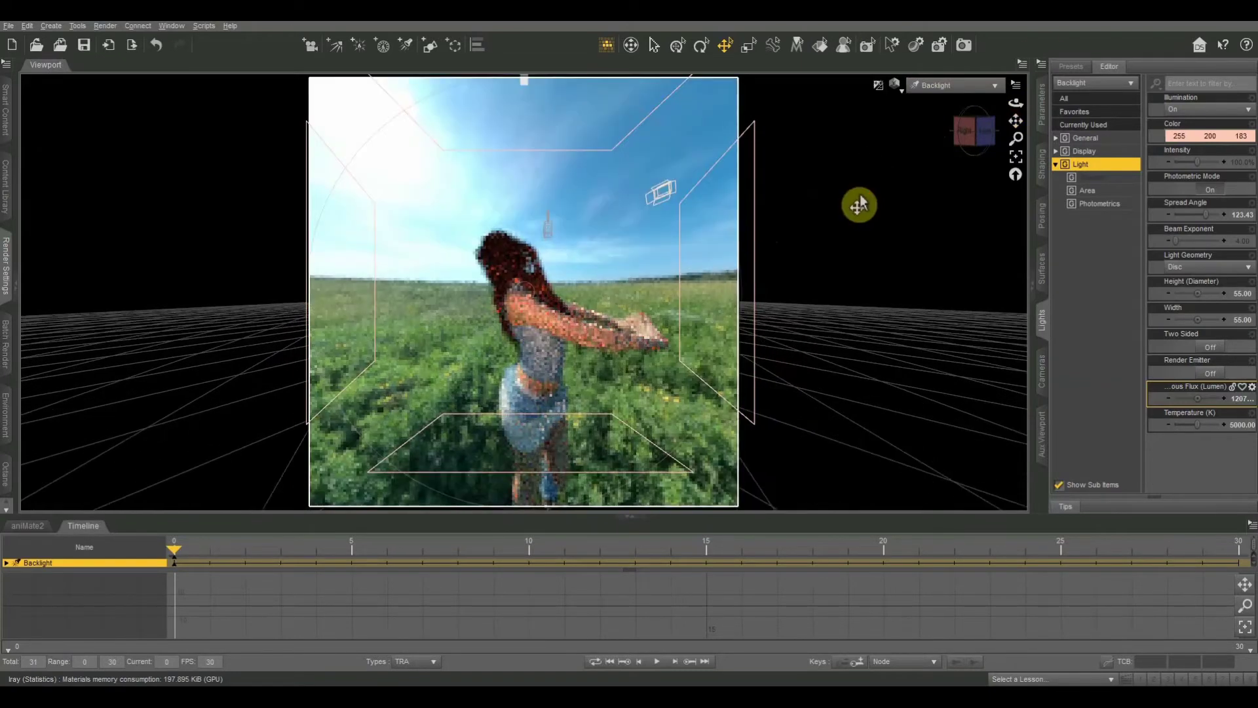
{"action": "left_click", "coordinate": [955, 86]}
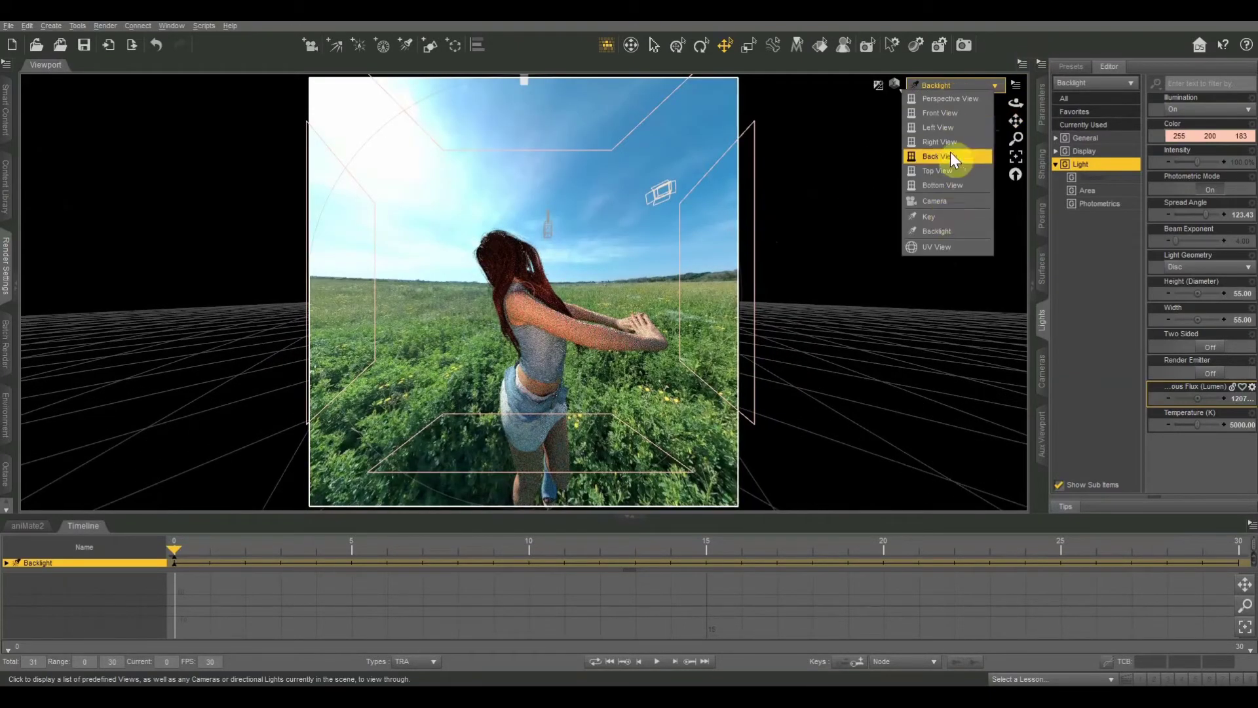
{"action": "left_click", "coordinate": [1090, 83]}
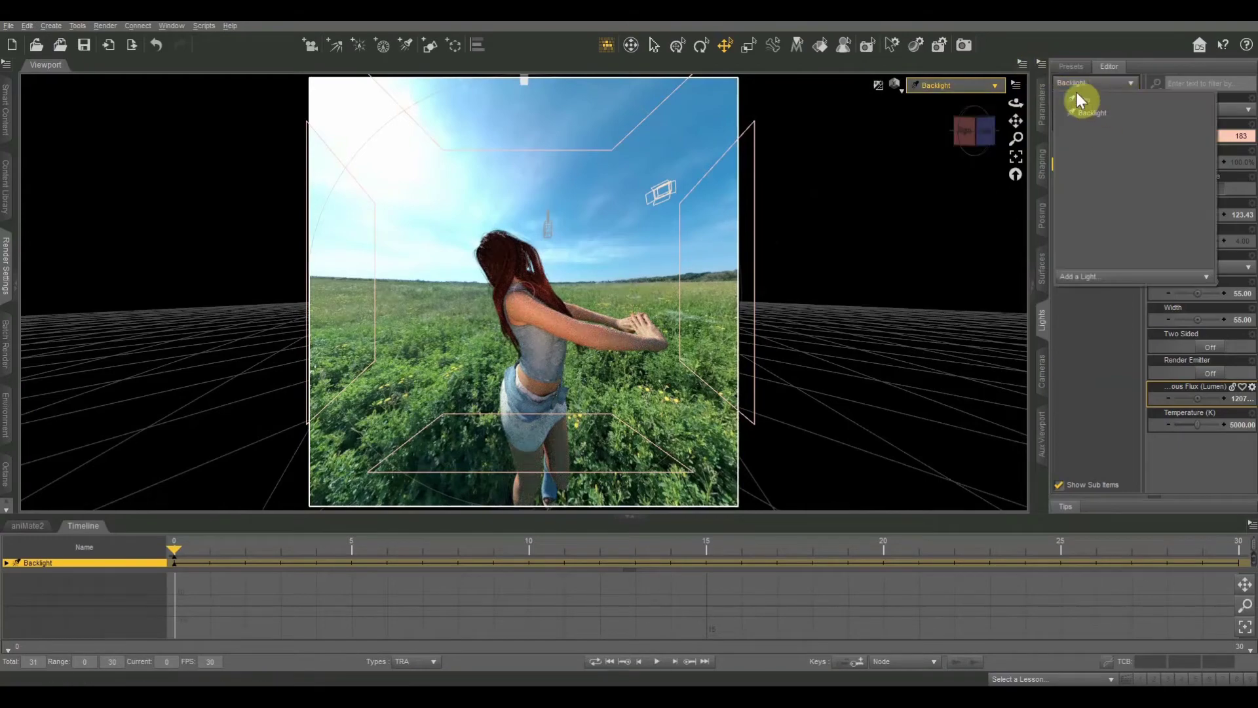
{"action": "left_click", "coordinate": [1077, 95]}
{"action": "left_click", "coordinate": [970, 86]}
{"action": "left_click", "coordinate": [945, 211]}
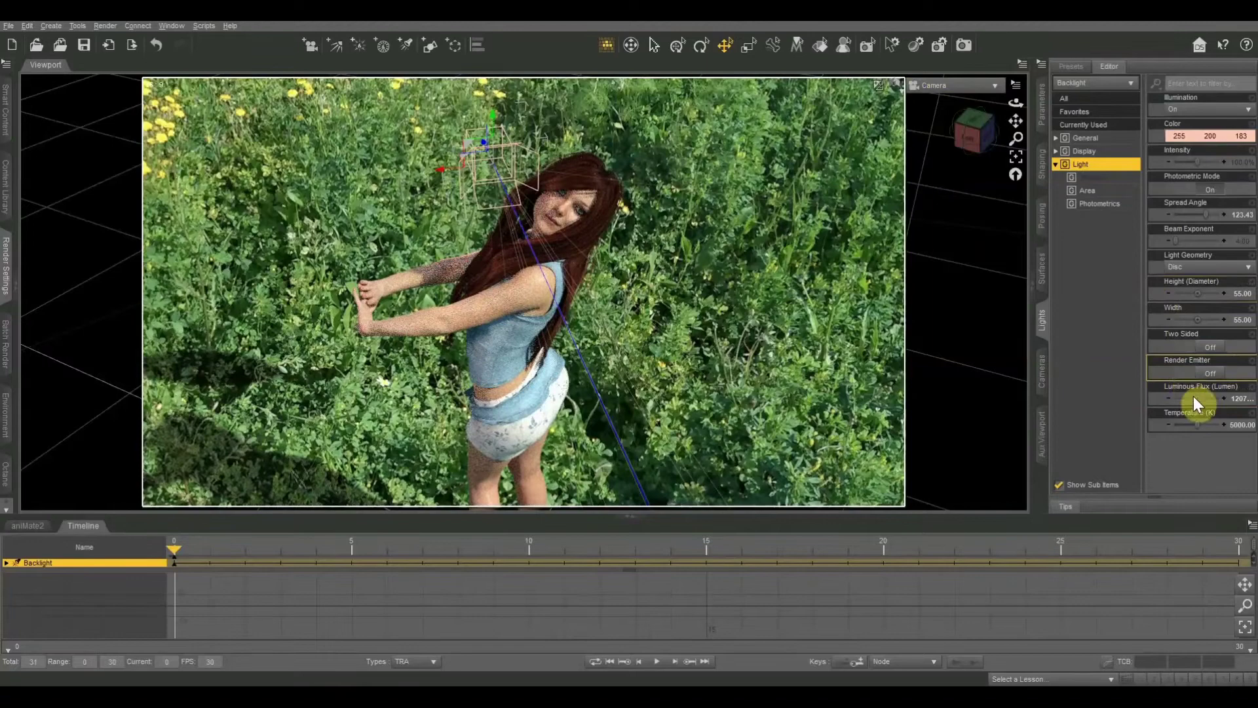
- Raise the Backlight's luminous flux and tilt its angle slightly lower through its own view, ending back in the Camera view
{"action": "left_click_drag", "start_coordinate": [1194, 401], "coordinate": [1257, 395]}
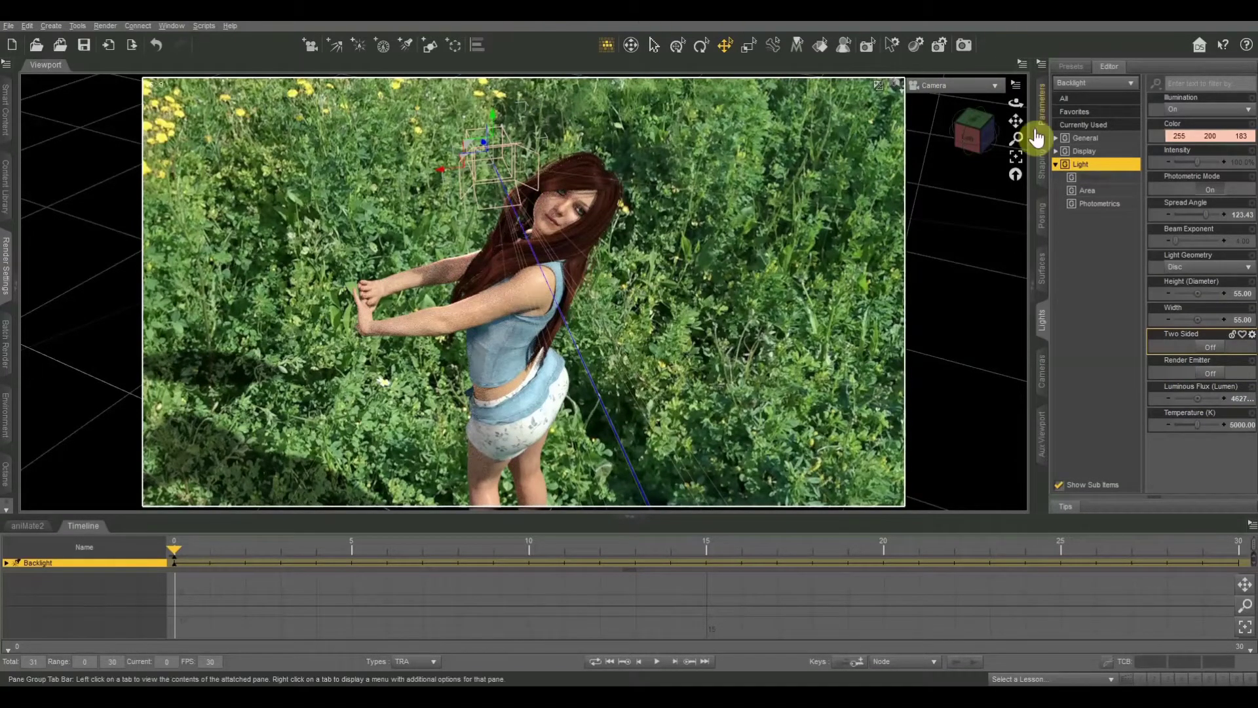
{"action": "left_click", "coordinate": [962, 86]}
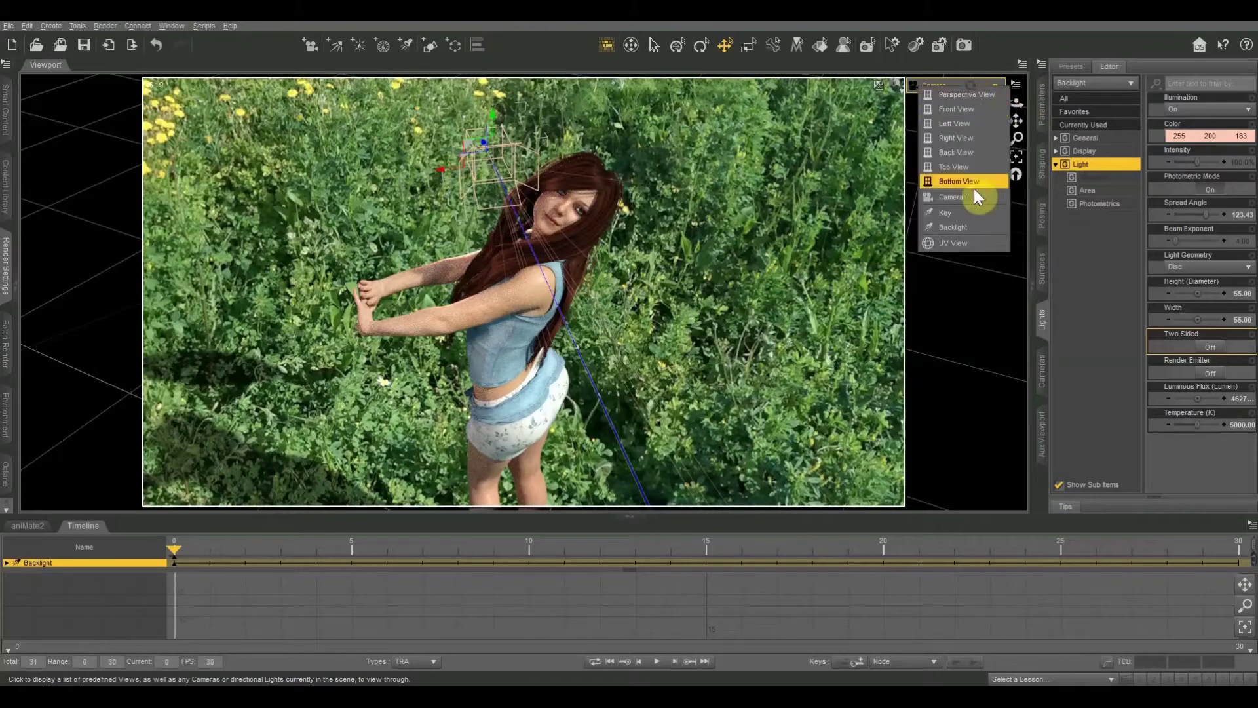
{"action": "left_click", "coordinate": [954, 225]}
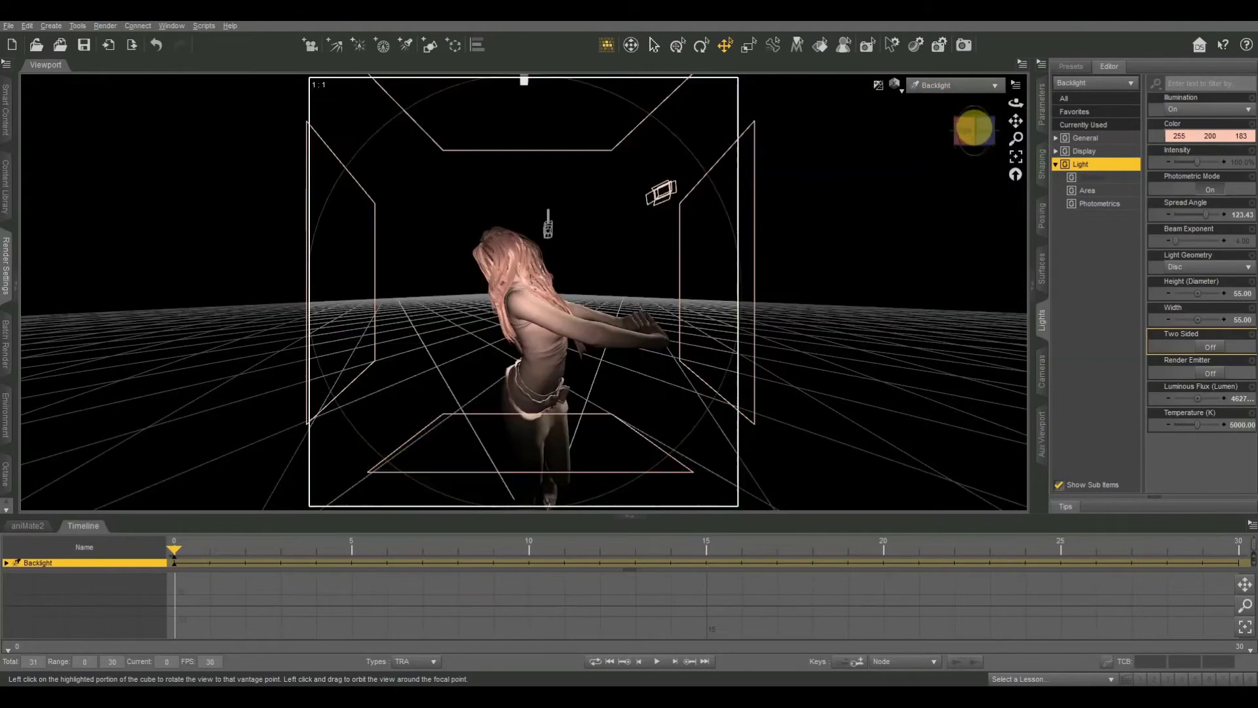
{"action": "left_click_drag", "start_coordinate": [975, 126], "coordinate": [975, 129]}
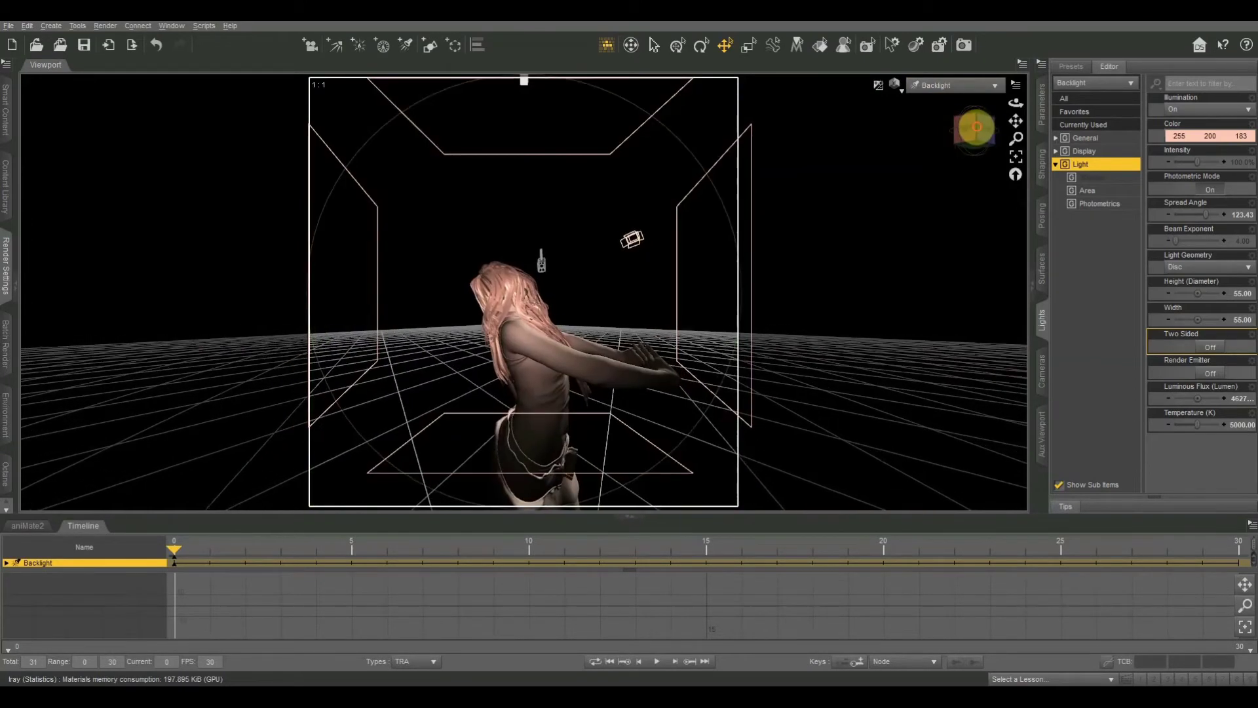
{"action": "left_click", "coordinate": [924, 87]}
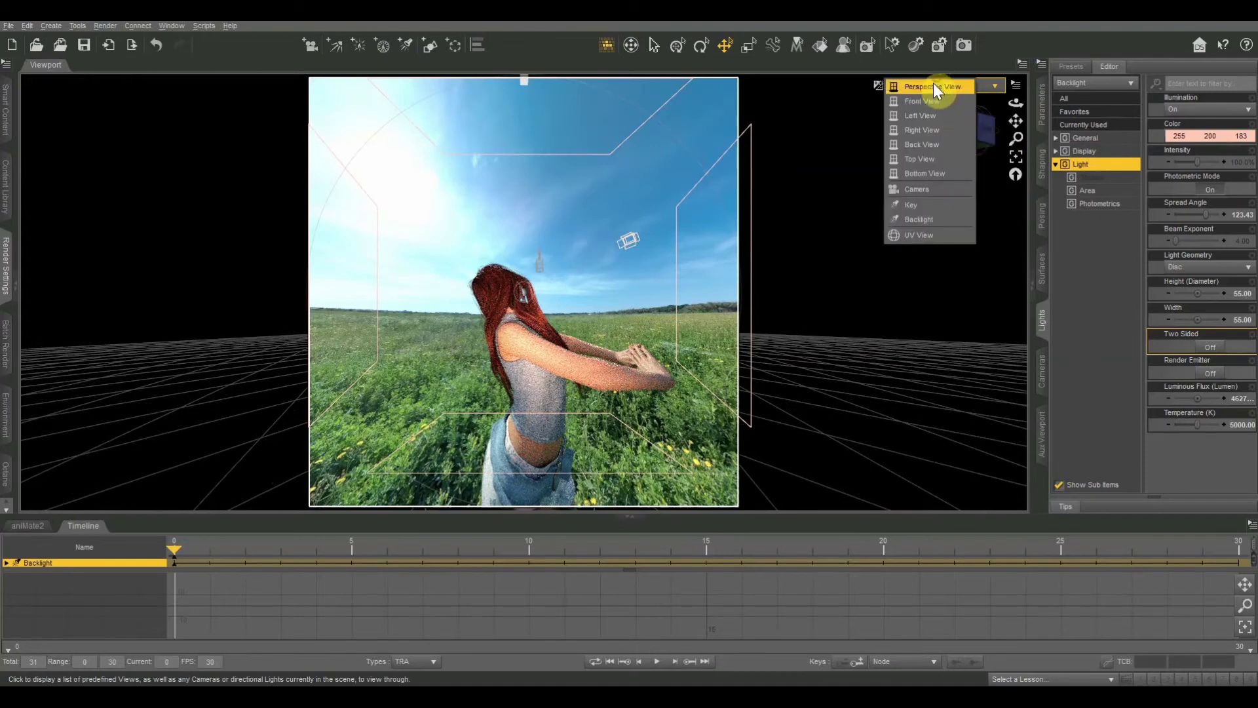
{"action": "left_click", "coordinate": [921, 190]}
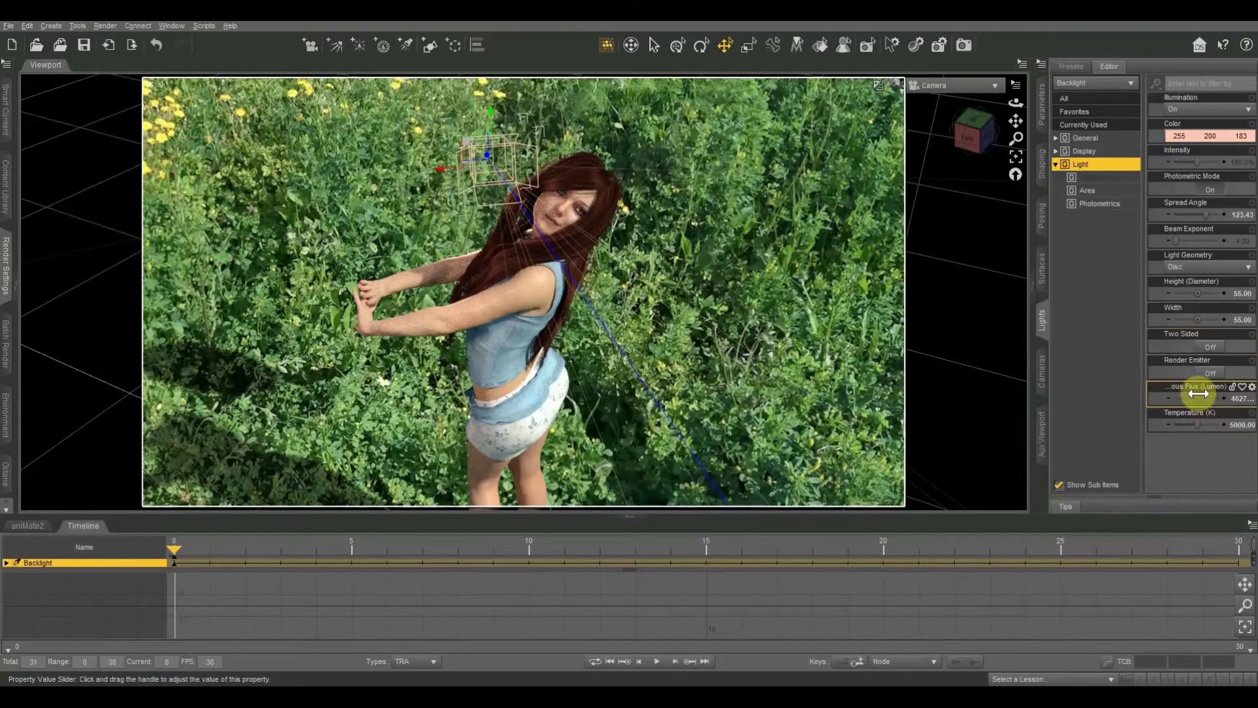
- Increase the Backlight's luminous flux further and orbit it lower and nearer to the figure's back, returning to the Camera view
{"action": "mouse_move", "coordinate": [1199, 399]}
{"action": "left_mouse_down"}
{"action": "mouse_move", "coordinate": [1212, 392]}
{"action": "mouse_move", "coordinate": [1248, 414]}
{"action": "mouse_move", "coordinate": [1198, 398]}
{"action": "left_mouse_up"}
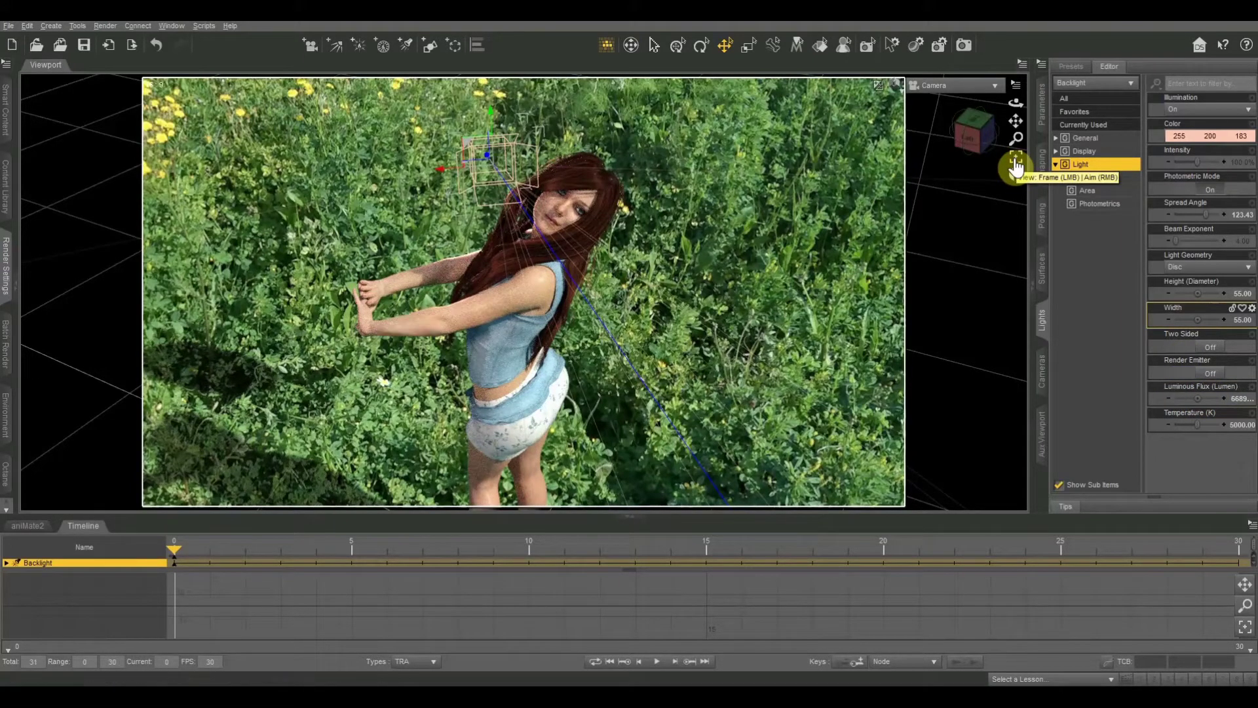
{"action": "left_click", "coordinate": [954, 91]}
{"action": "left_click", "coordinate": [933, 225]}
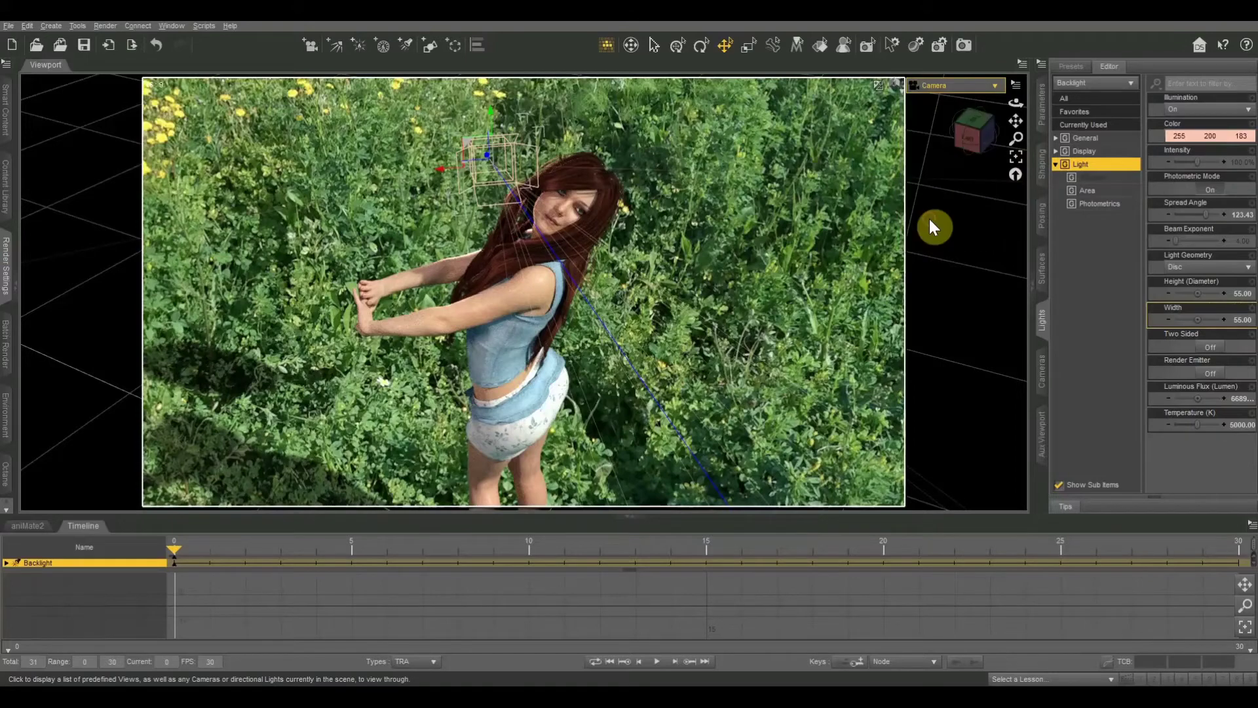
{"action": "left_click_drag", "start_coordinate": [979, 133], "coordinate": [978, 132]}
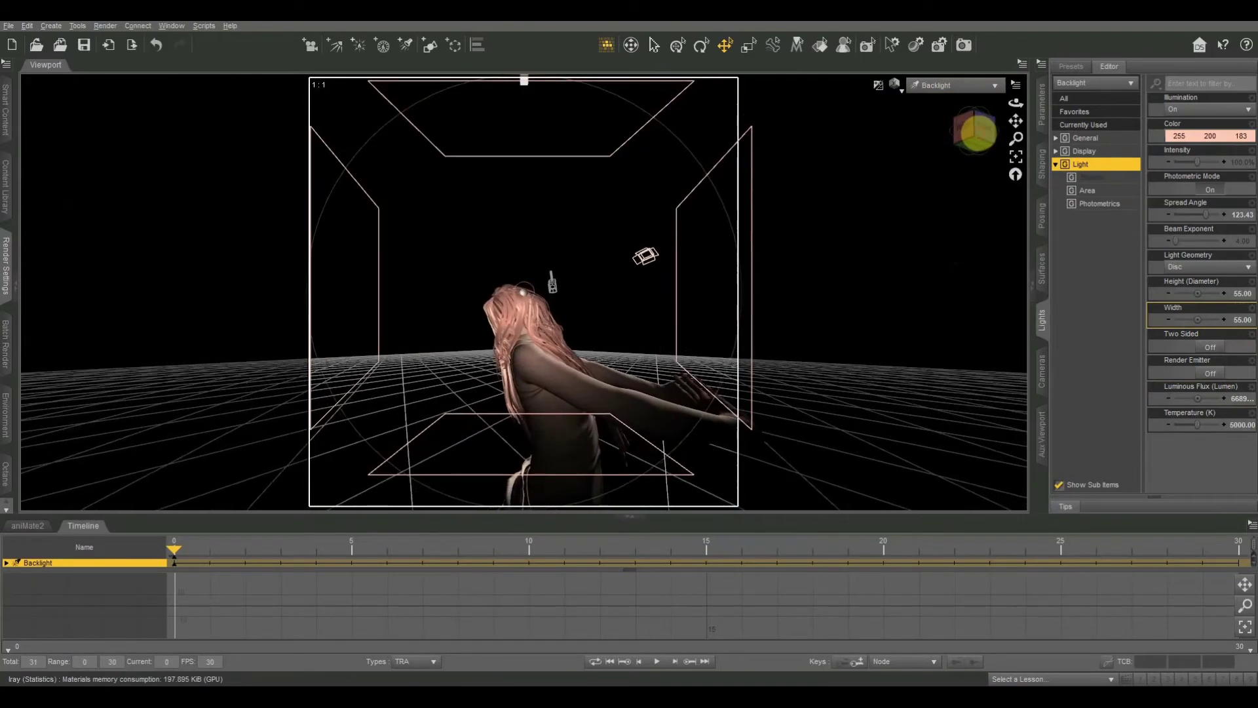
{"action": "left_click", "coordinate": [956, 85]}
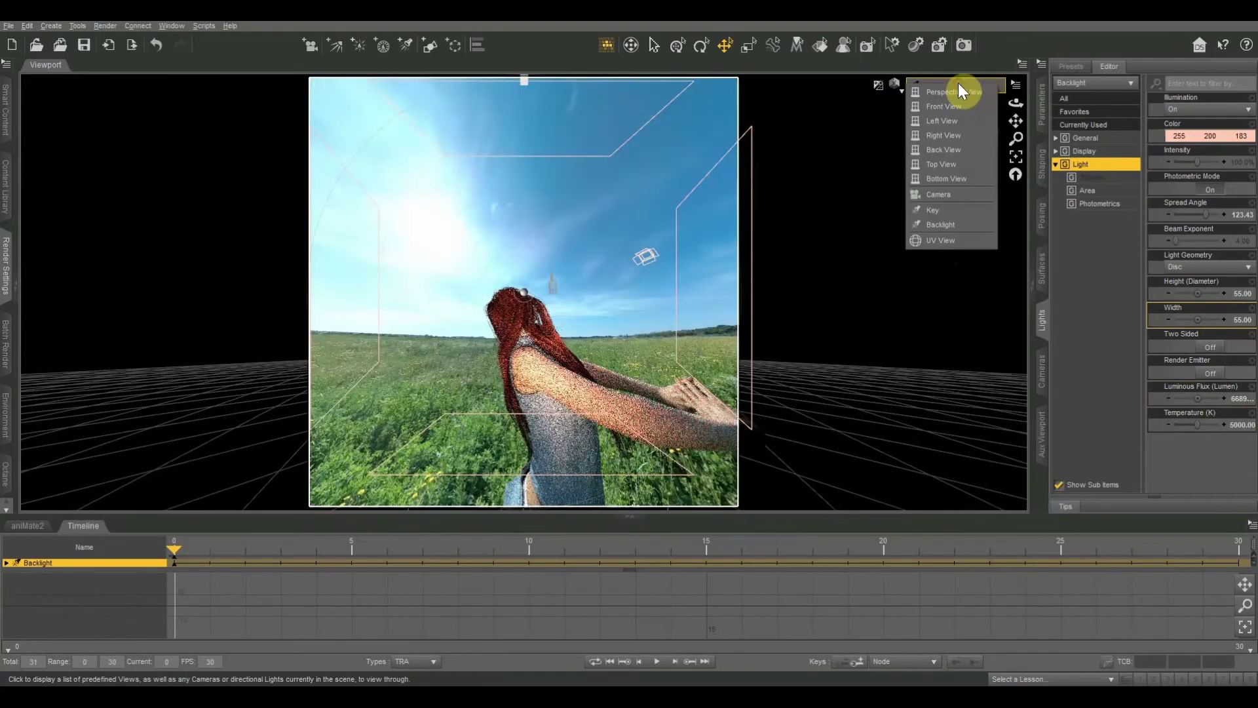
{"action": "left_click", "coordinate": [944, 195]}
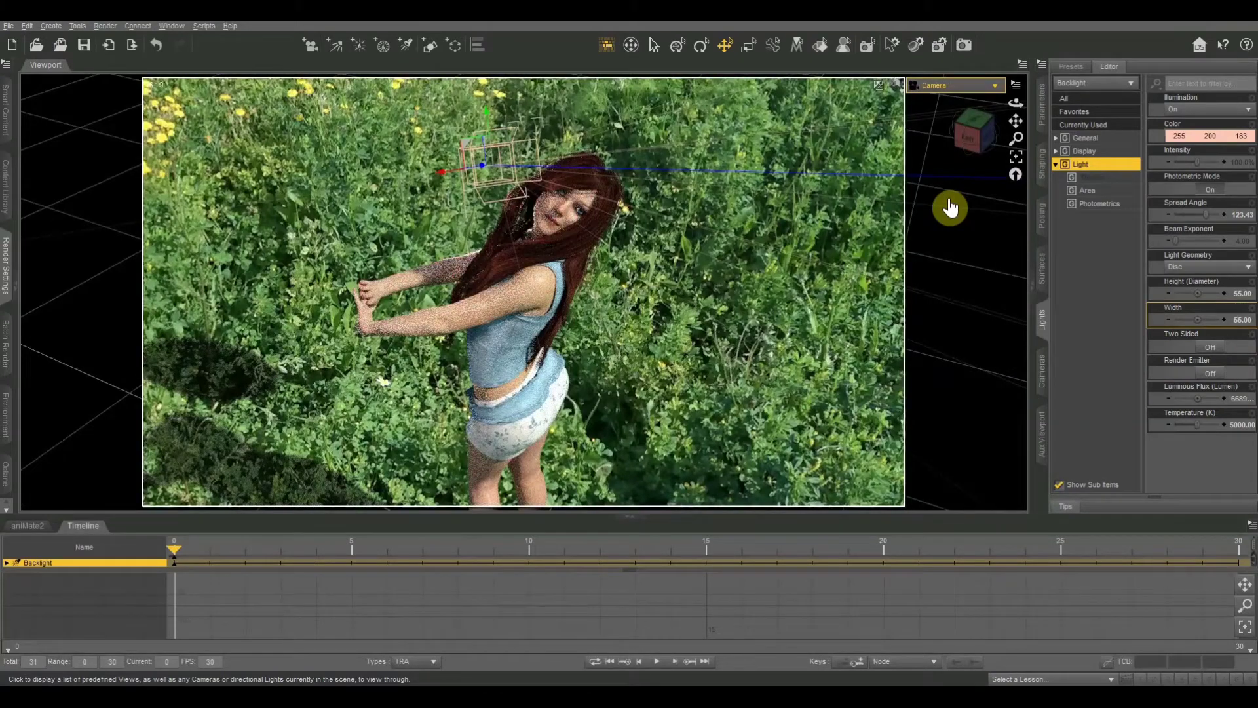
- Pull the Backlight farther back from the figure and readjust its aim through its own view, returning to Camera
{"action": "left_click", "coordinate": [937, 85]}
{"action": "left_click", "coordinate": [930, 221]}
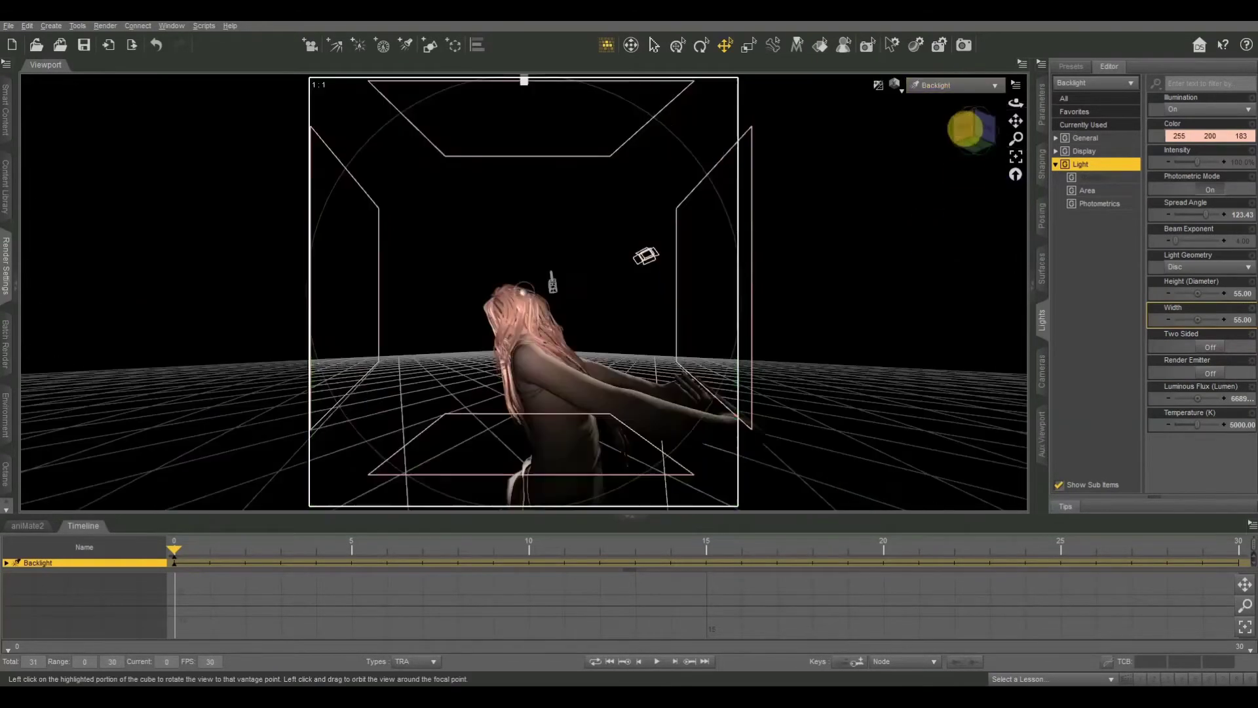
{"action": "left_click", "coordinate": [950, 85]}
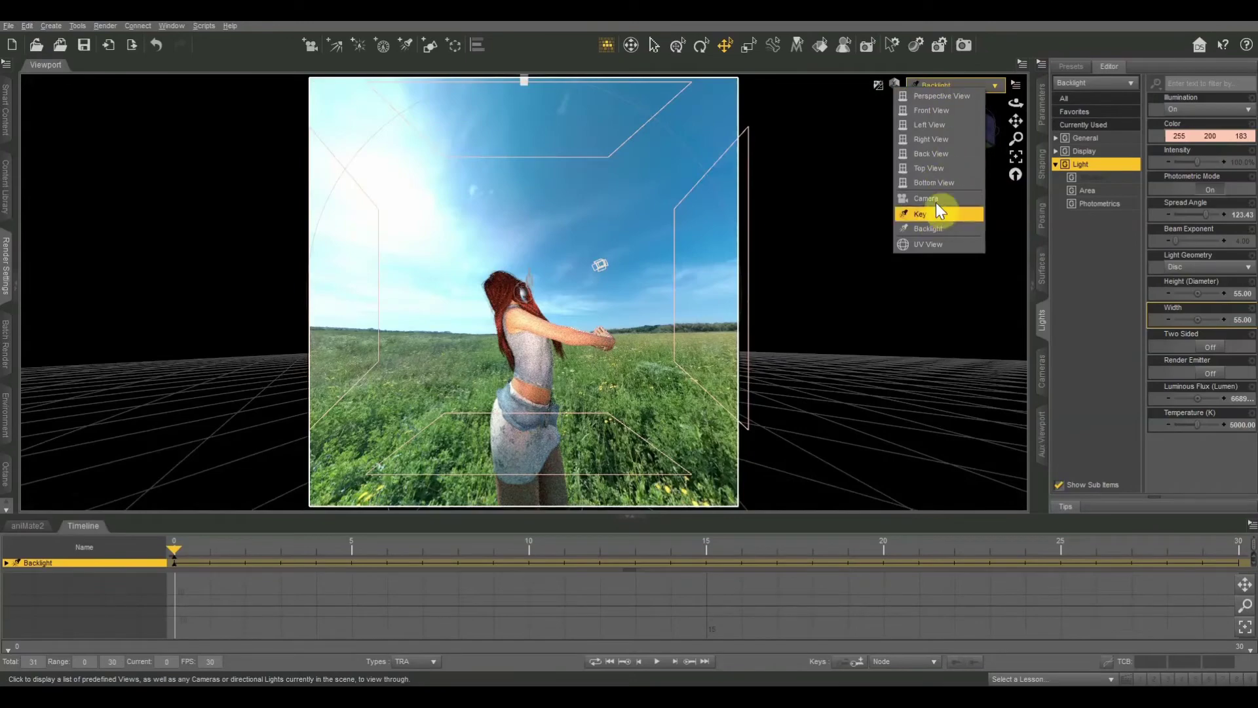
{"action": "left_click", "coordinate": [937, 210]}
{"action": "left_click", "coordinate": [950, 86]}
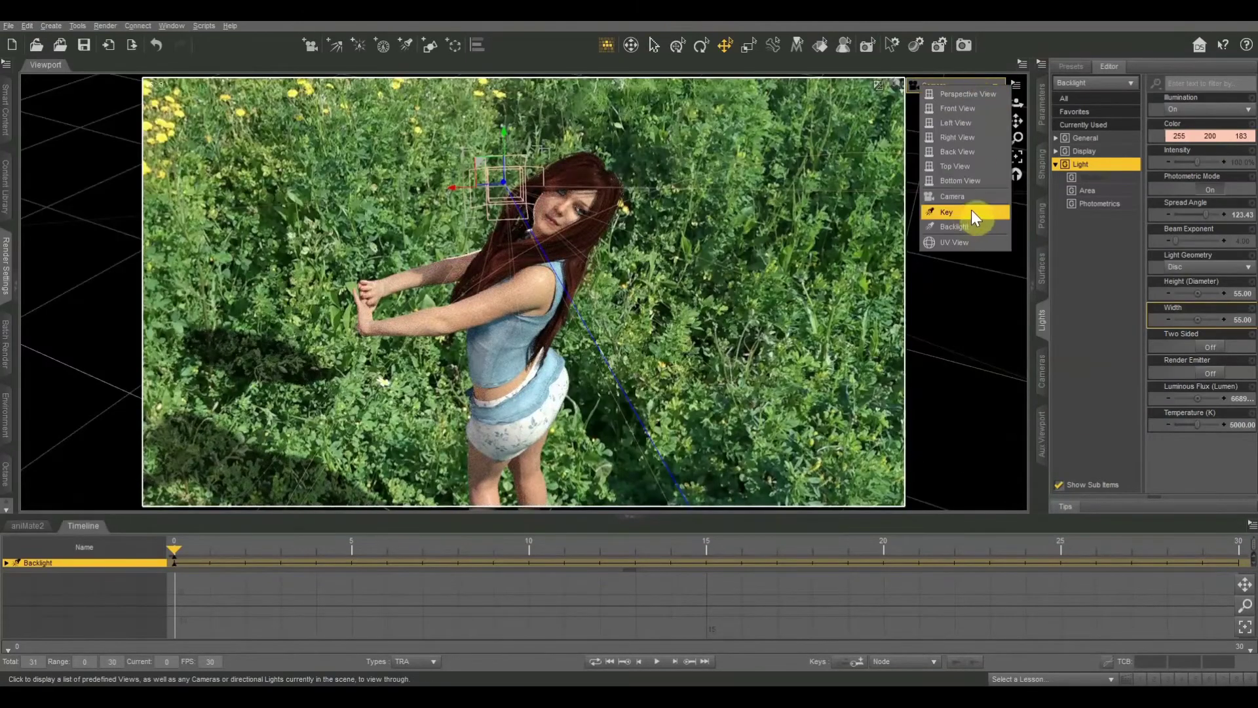
{"action": "left_click", "coordinate": [944, 210]}
{"action": "left_click", "coordinate": [950, 85]}
{"action": "left_click", "coordinate": [944, 210]}
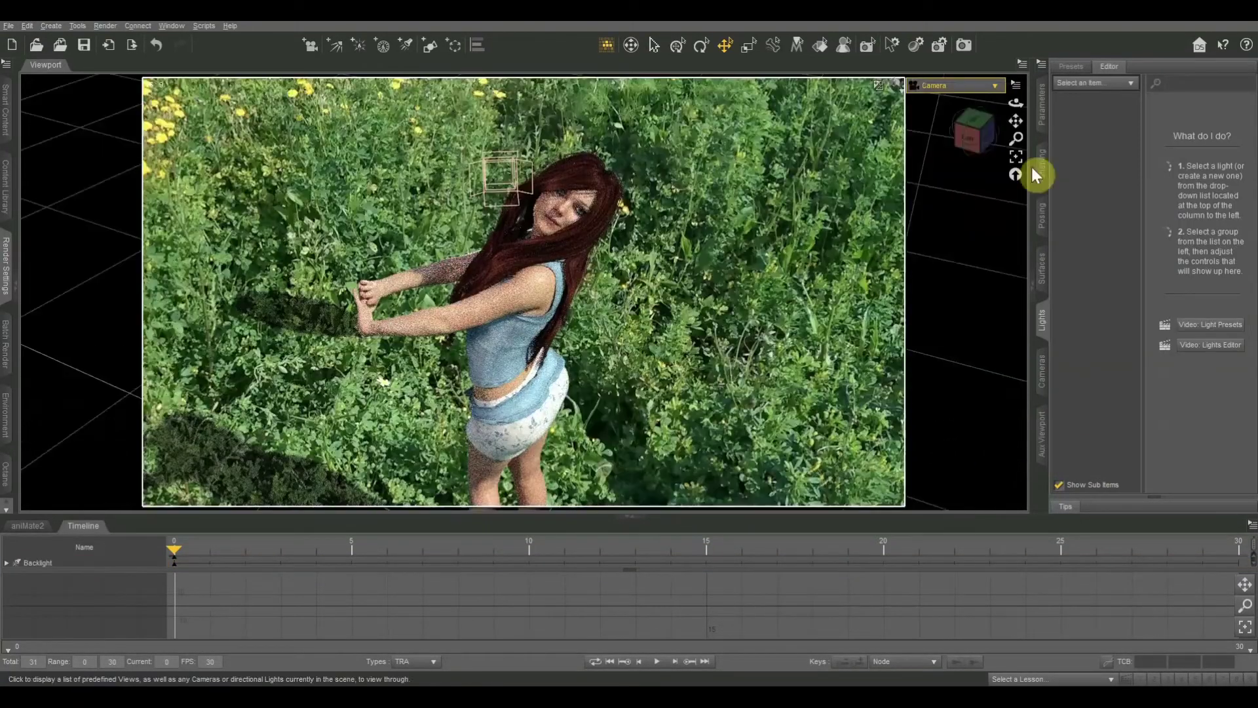
- Reselect the Backlight for editing and boost its luminous flux again
{"action": "left_click", "coordinate": [1091, 83]}
{"action": "left_click", "coordinate": [1091, 113]}
{"action": "left_click", "coordinate": [1199, 397]}
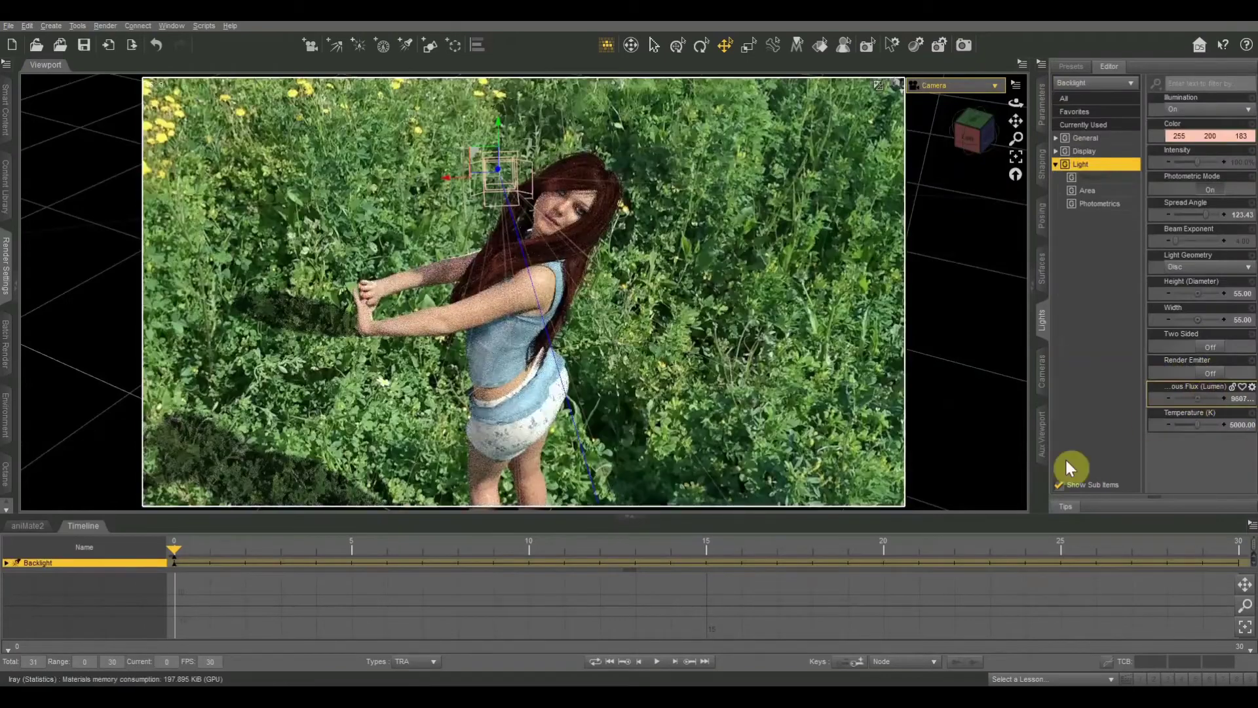
- Reposition the Backlight close behind the figure's head and shoulder using its own view, and return the viewport to Camera
{"action": "left_click", "coordinate": [950, 85]}
{"action": "left_click", "coordinate": [934, 226]}
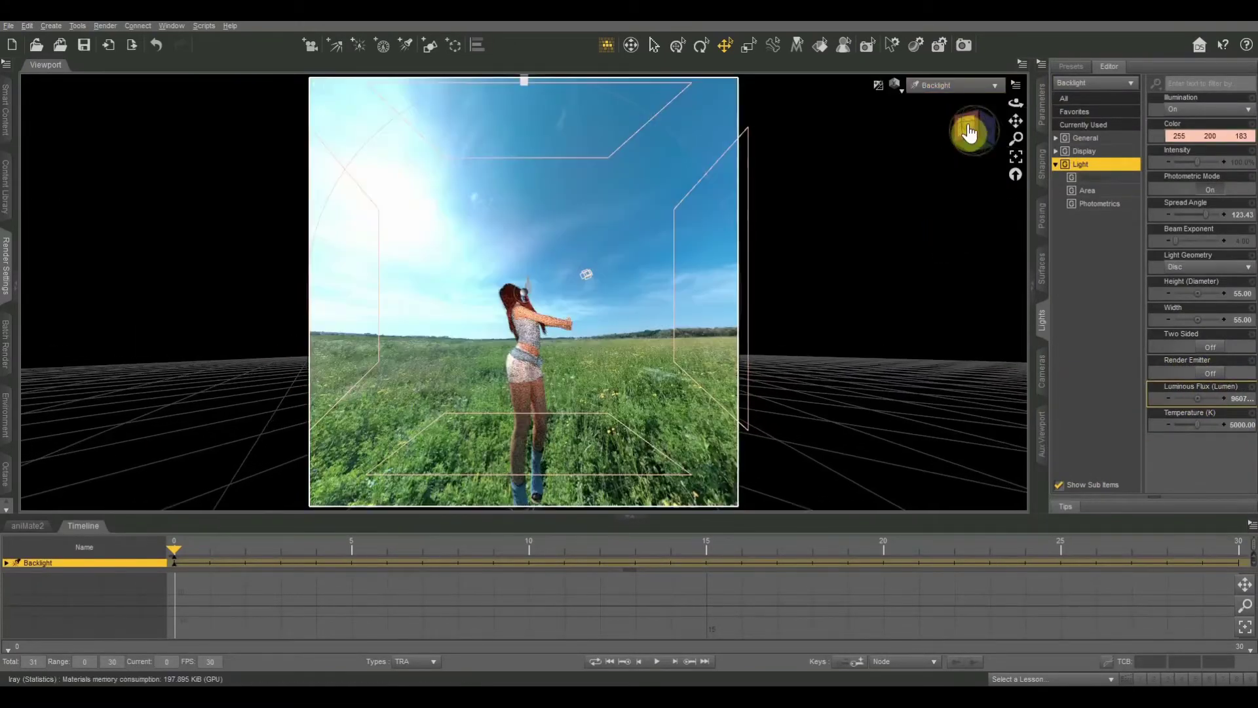
{"action": "left_click", "coordinate": [951, 85]}
{"action": "left_click", "coordinate": [944, 200]}
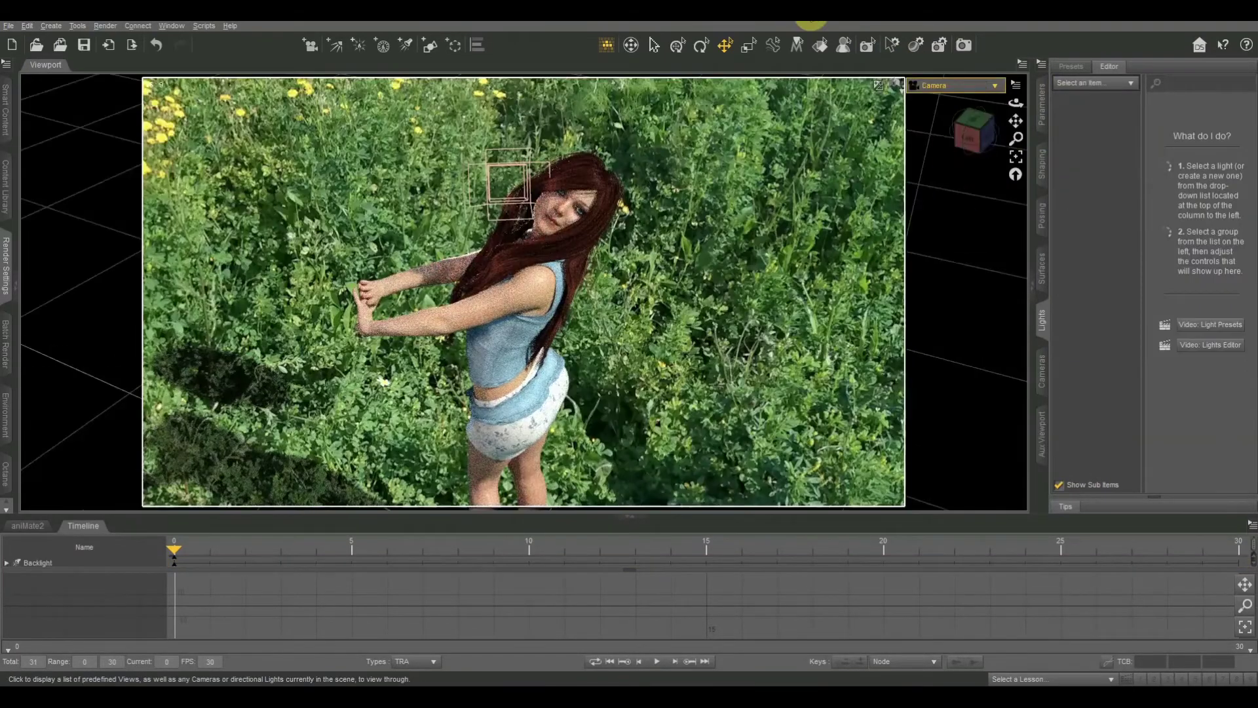
{"action": "left_click", "coordinate": [950, 86]}
{"action": "left_click", "coordinate": [934, 226]}
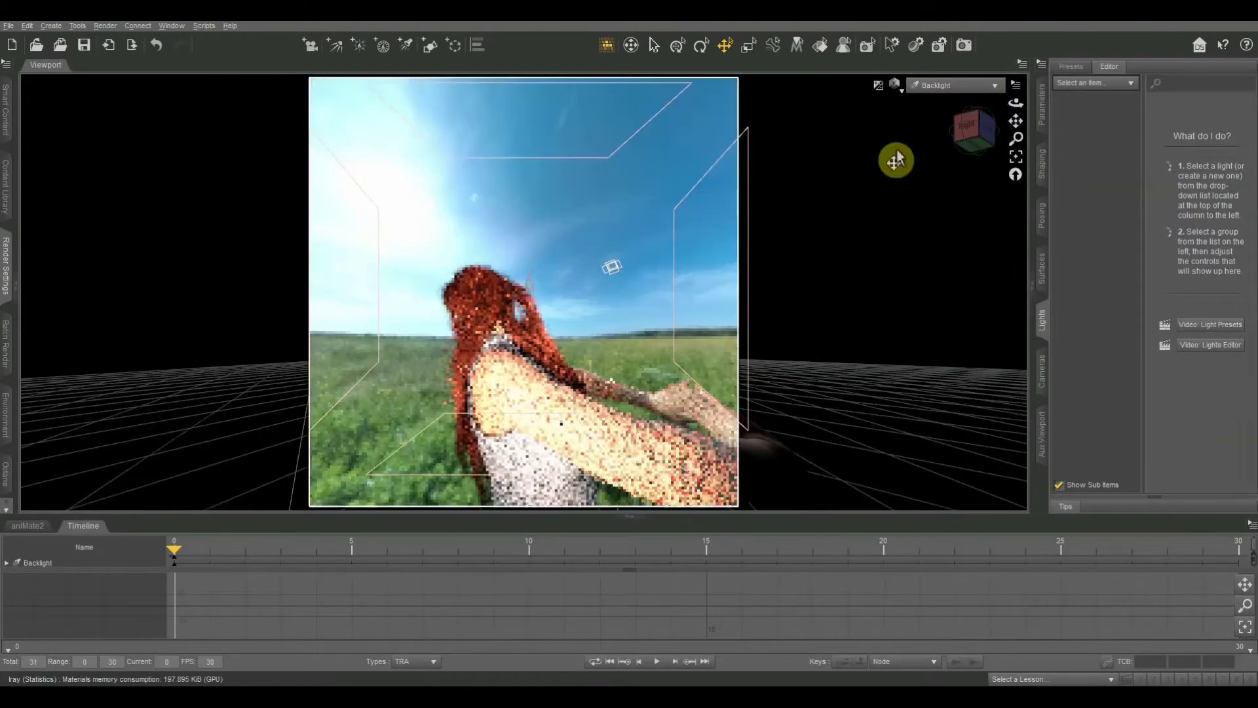
{"action": "left_click", "coordinate": [950, 85]}
{"action": "left_click", "coordinate": [953, 205]}
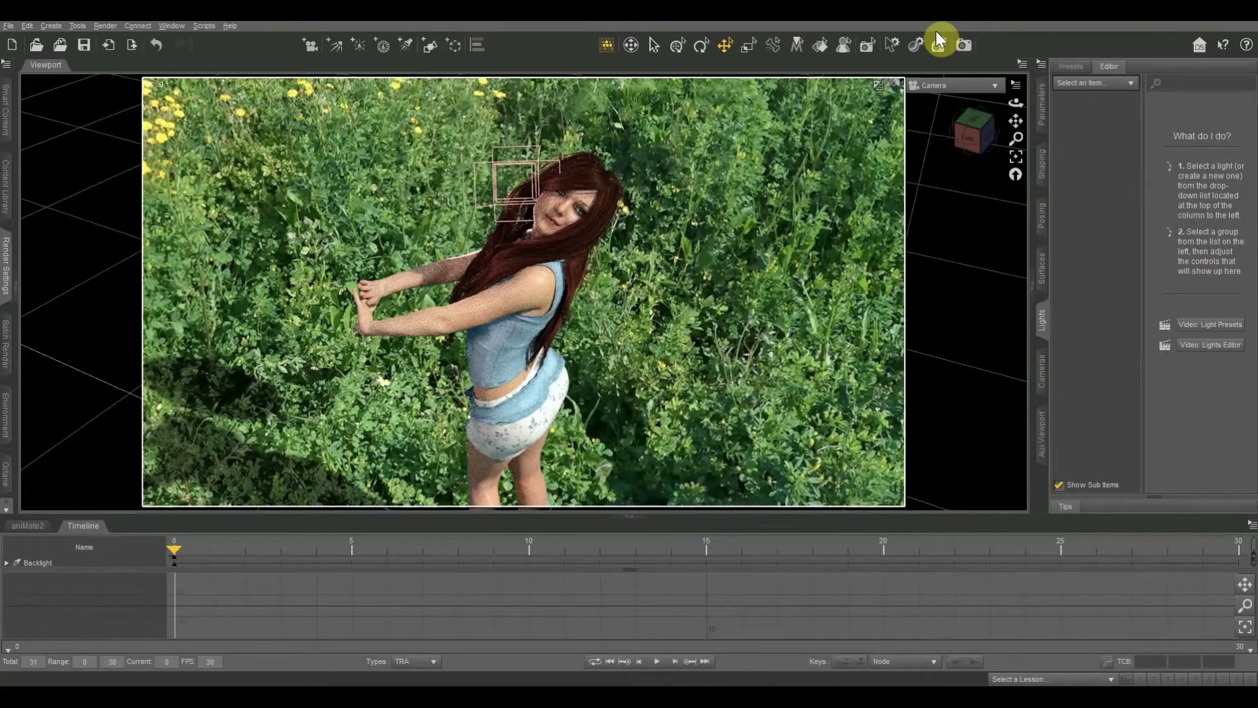
- Check the figure's framing through the Backlight view and go back to the Camera view
{"action": "left_click", "coordinate": [929, 85]}
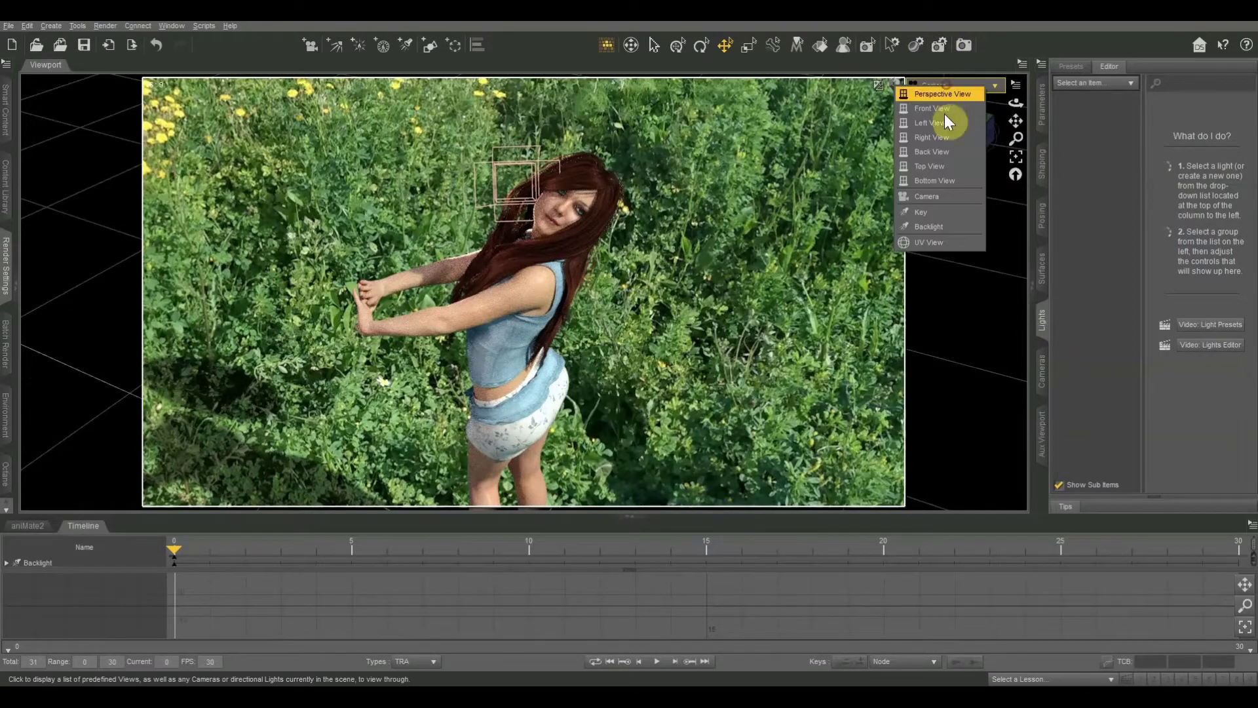
{"action": "left_click", "coordinate": [941, 226]}
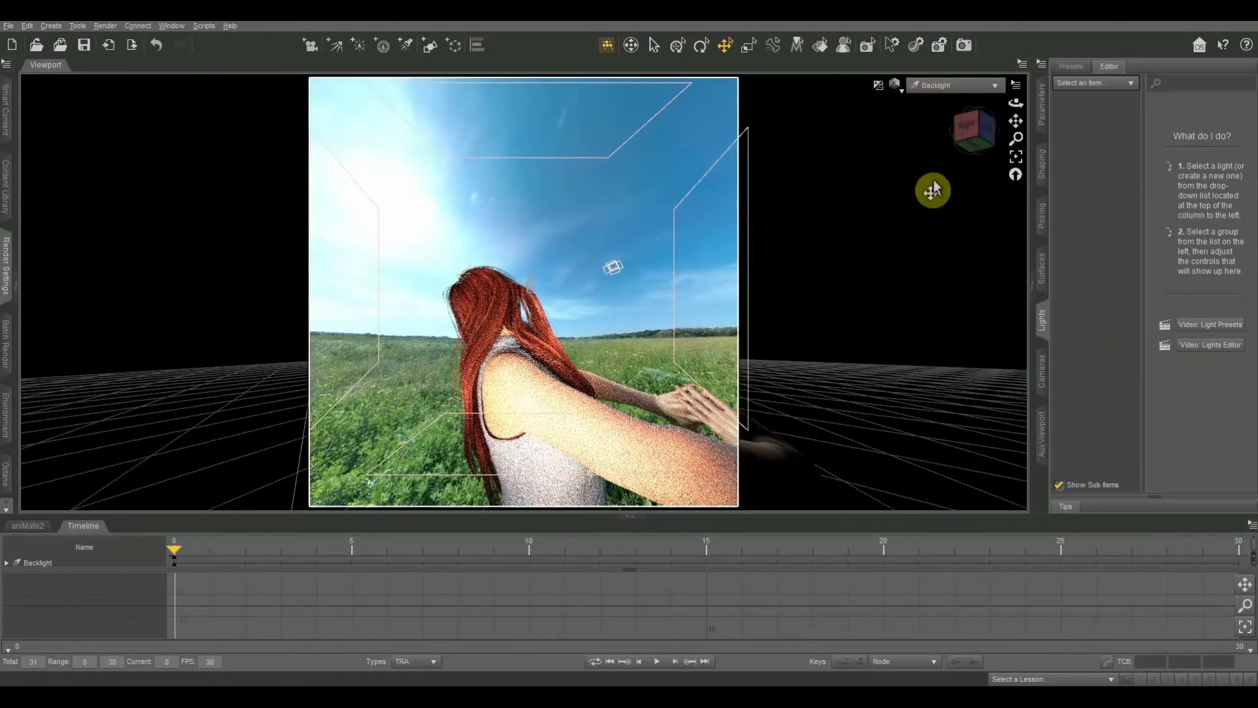
{"action": "left_click", "coordinate": [938, 86]}
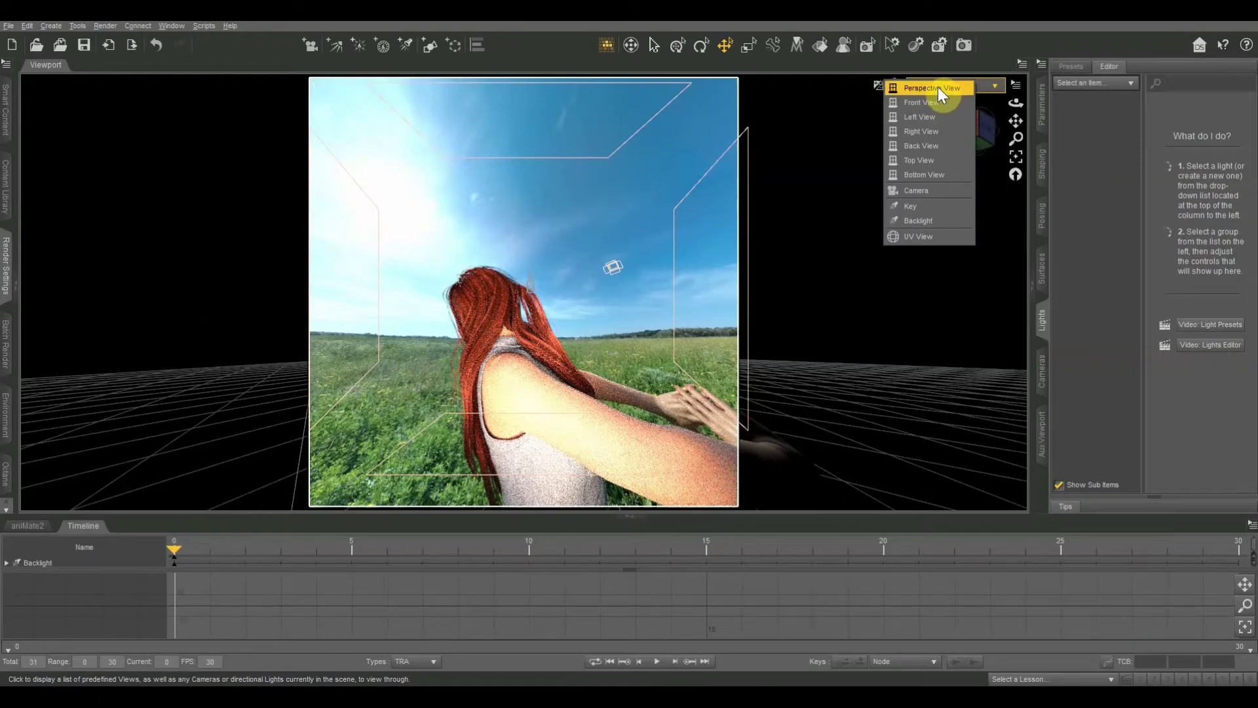
{"action": "left_click", "coordinate": [943, 190]}
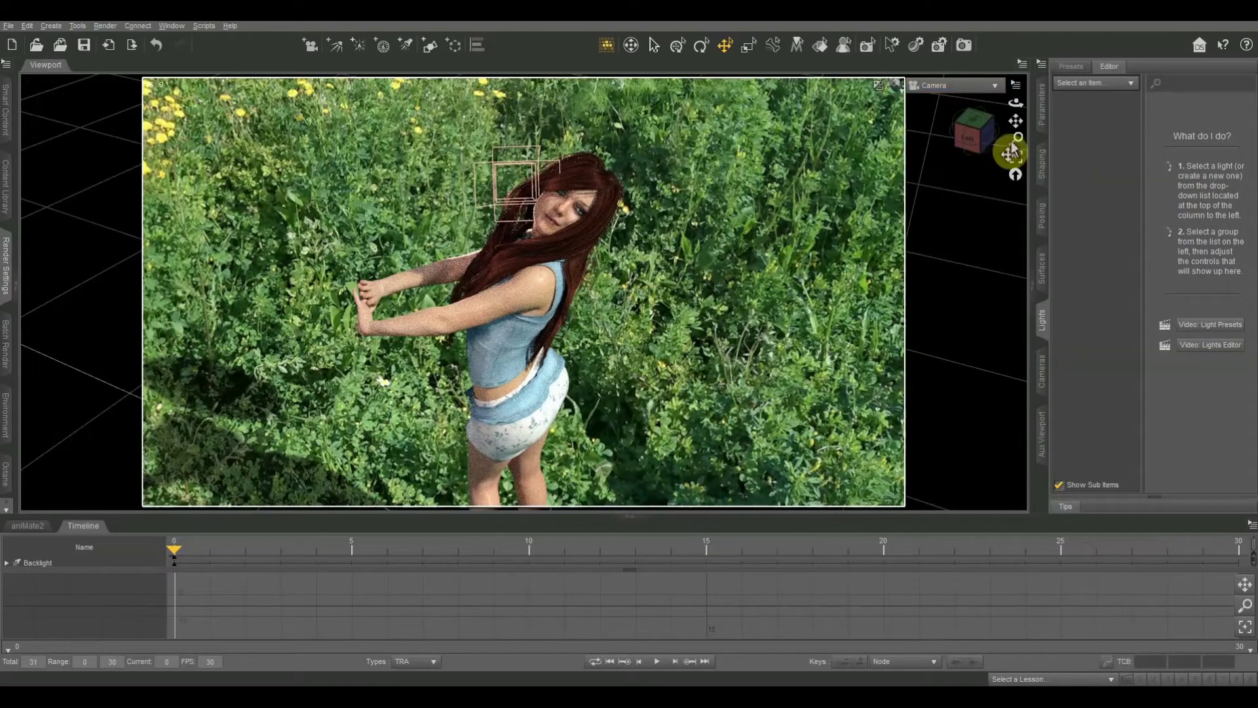
- Select the Backlight for editing and switch its illumination off and back on to compare its effect on the figure
{"action": "left_click", "coordinate": [1038, 110]}
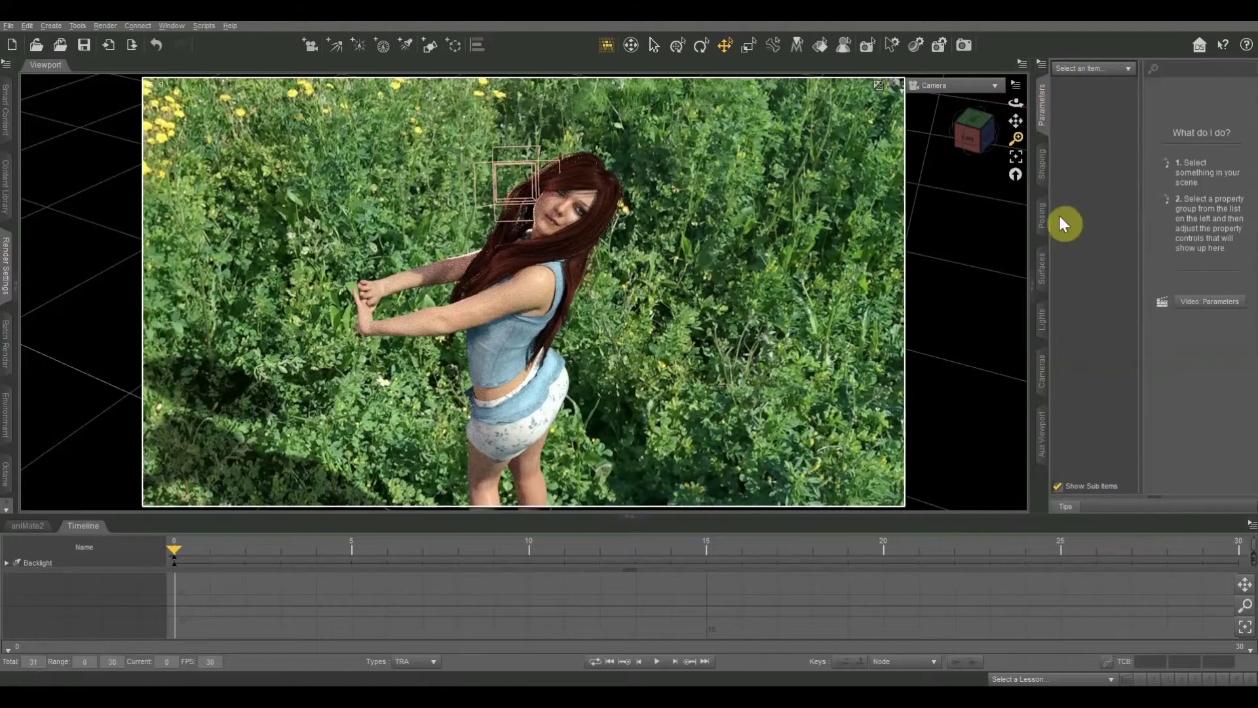
{"action": "left_click", "coordinate": [1043, 324]}
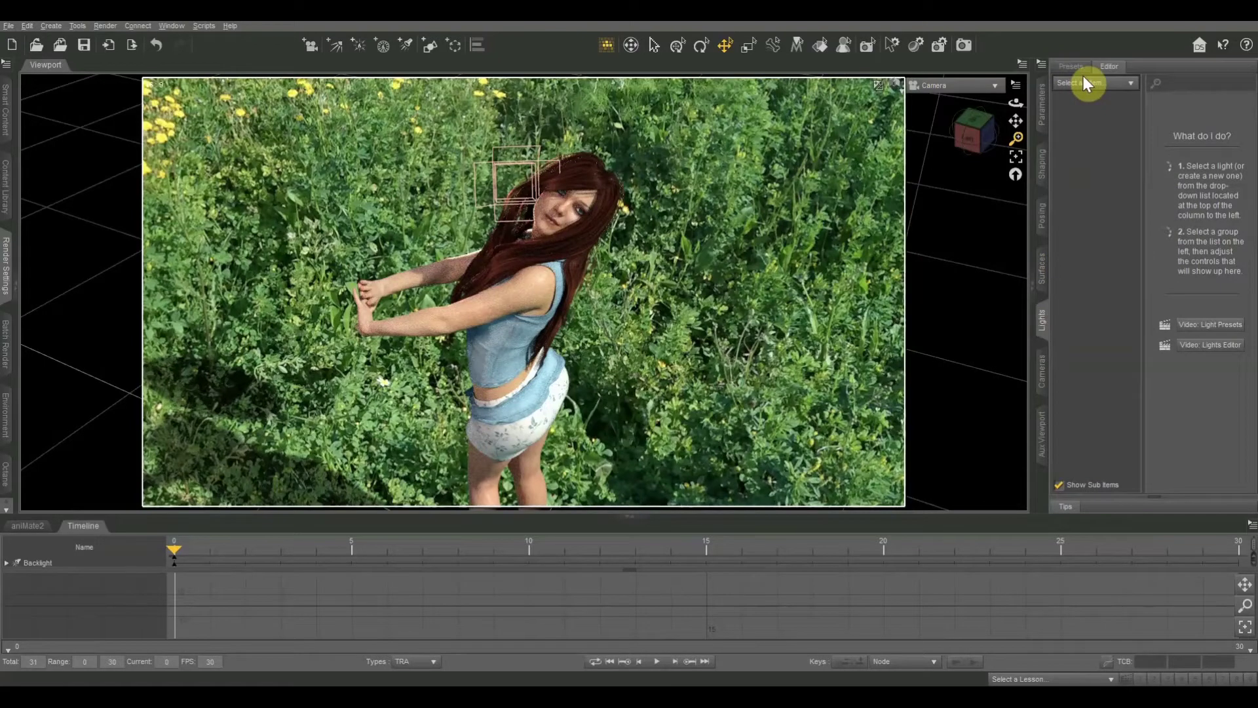
{"action": "left_click", "coordinate": [1084, 91]}
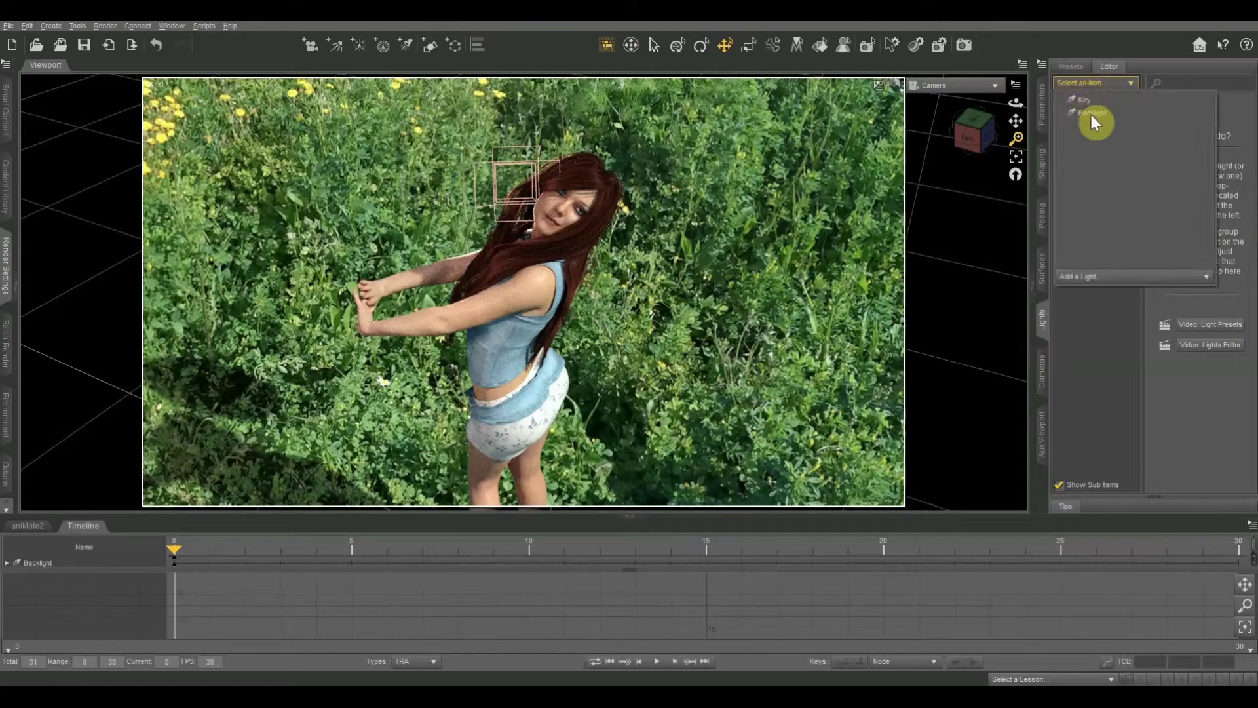
{"action": "left_click", "coordinate": [1091, 114]}
{"action": "left_click", "coordinate": [1196, 112]}
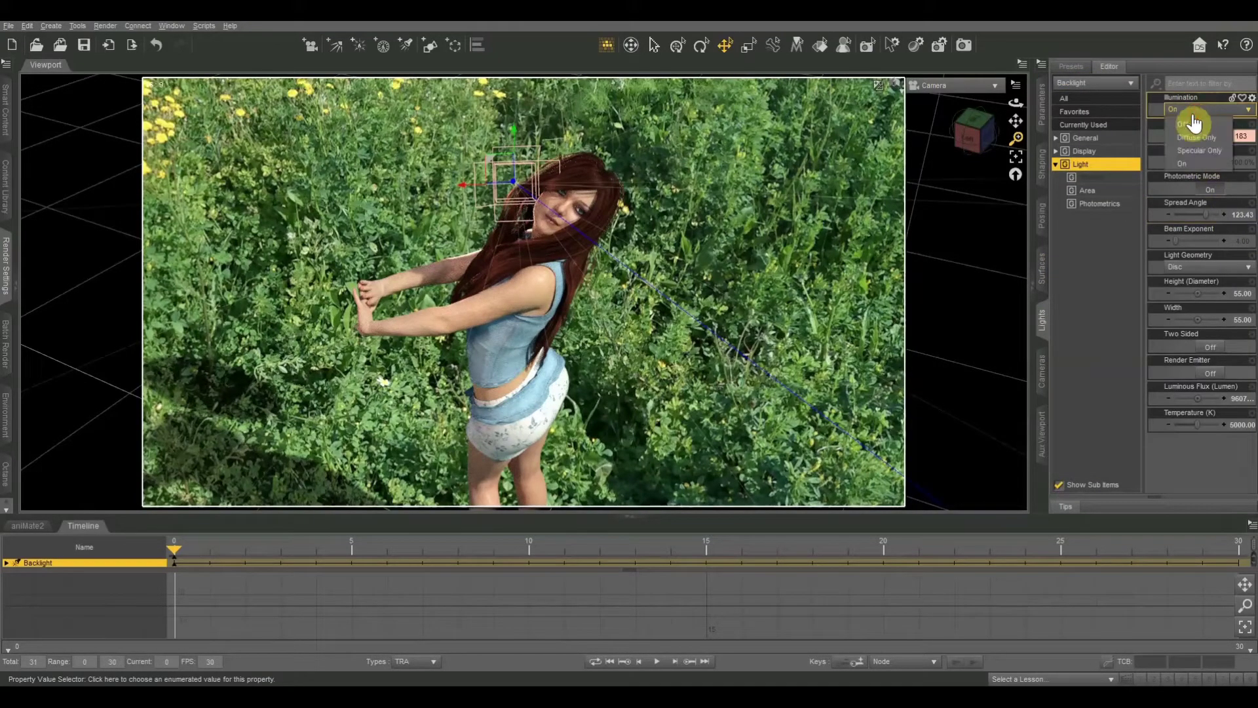
{"action": "left_click", "coordinate": [1192, 123]}
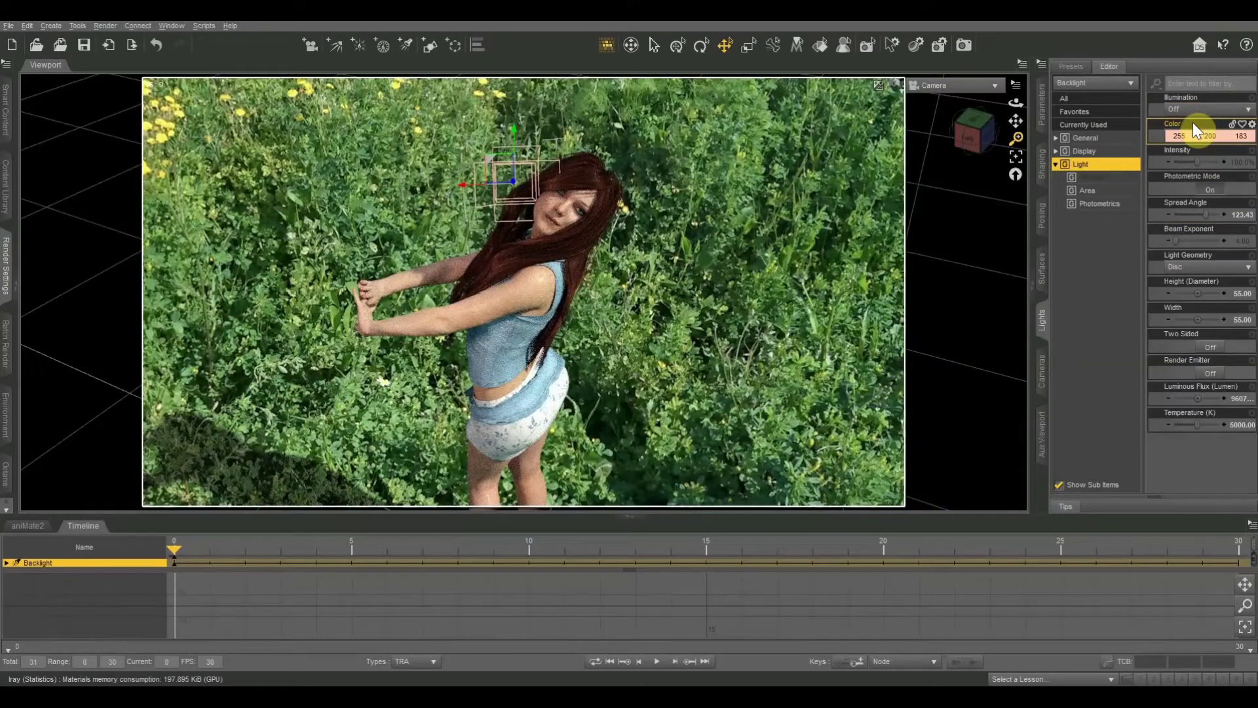
{"action": "left_click", "coordinate": [1194, 111]}
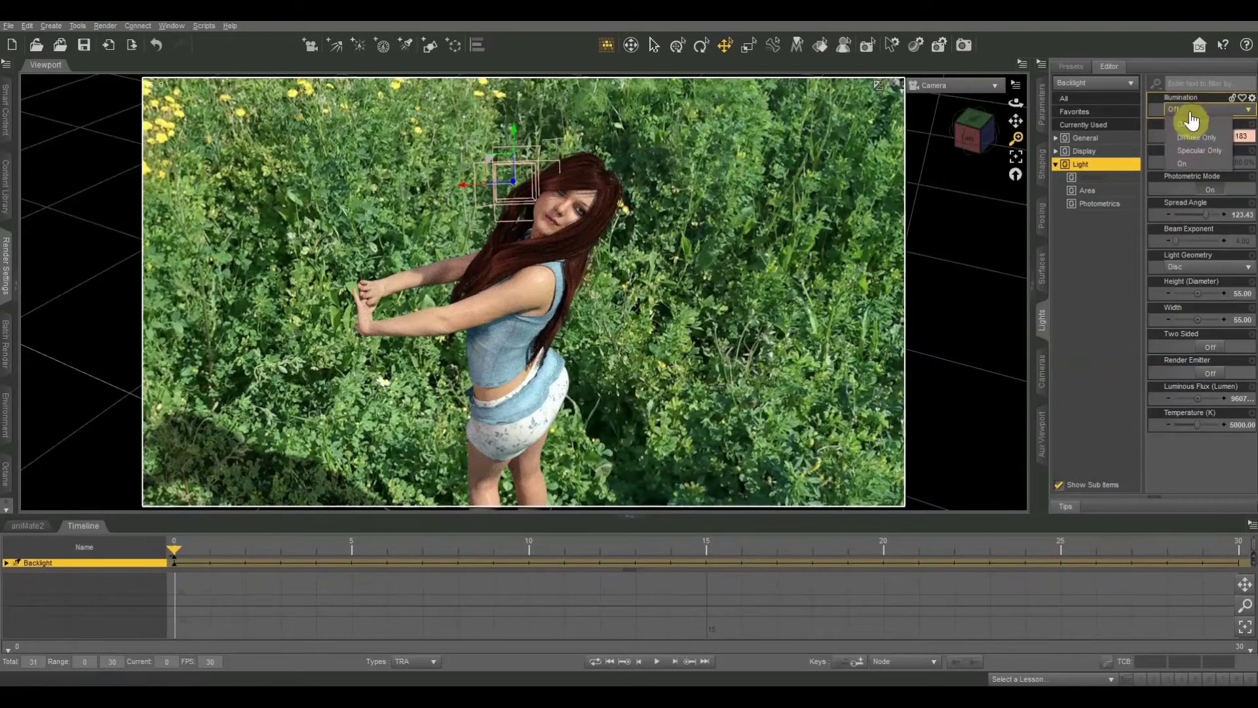
{"action": "left_click", "coordinate": [1209, 161]}
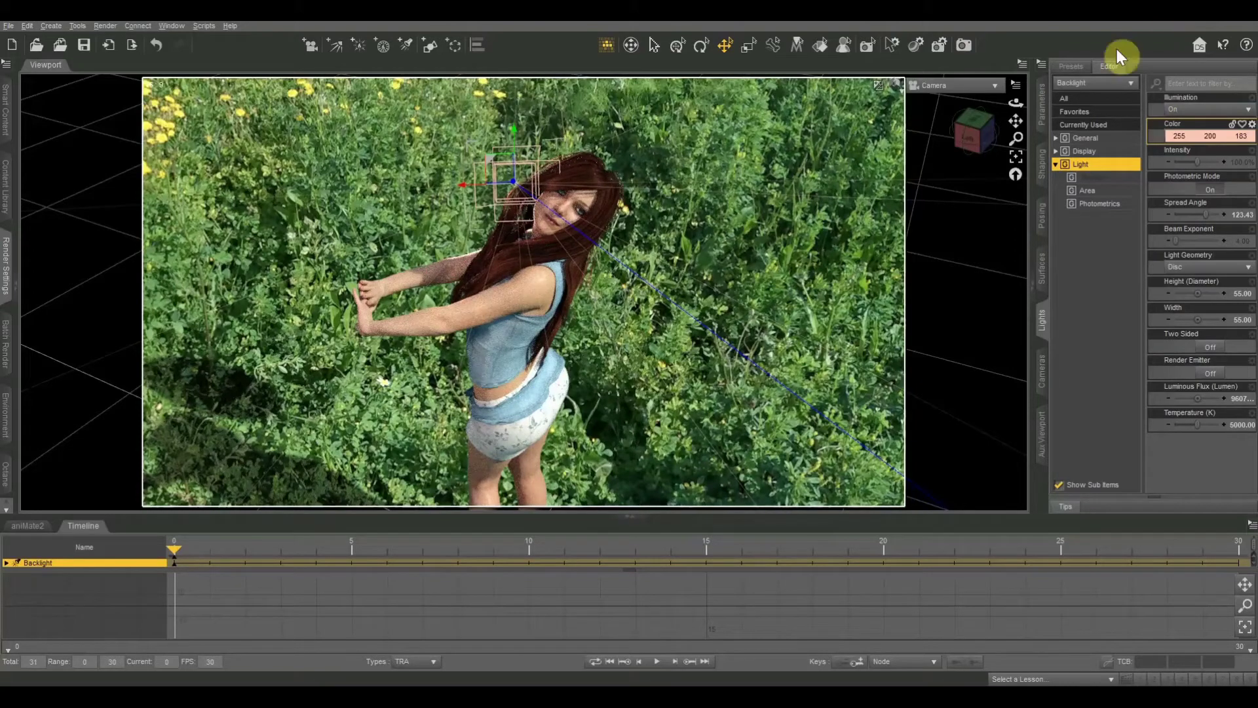
- Select the scene camera from the Perspective view and turn on its depth of field
{"action": "left_click", "coordinate": [960, 87]}
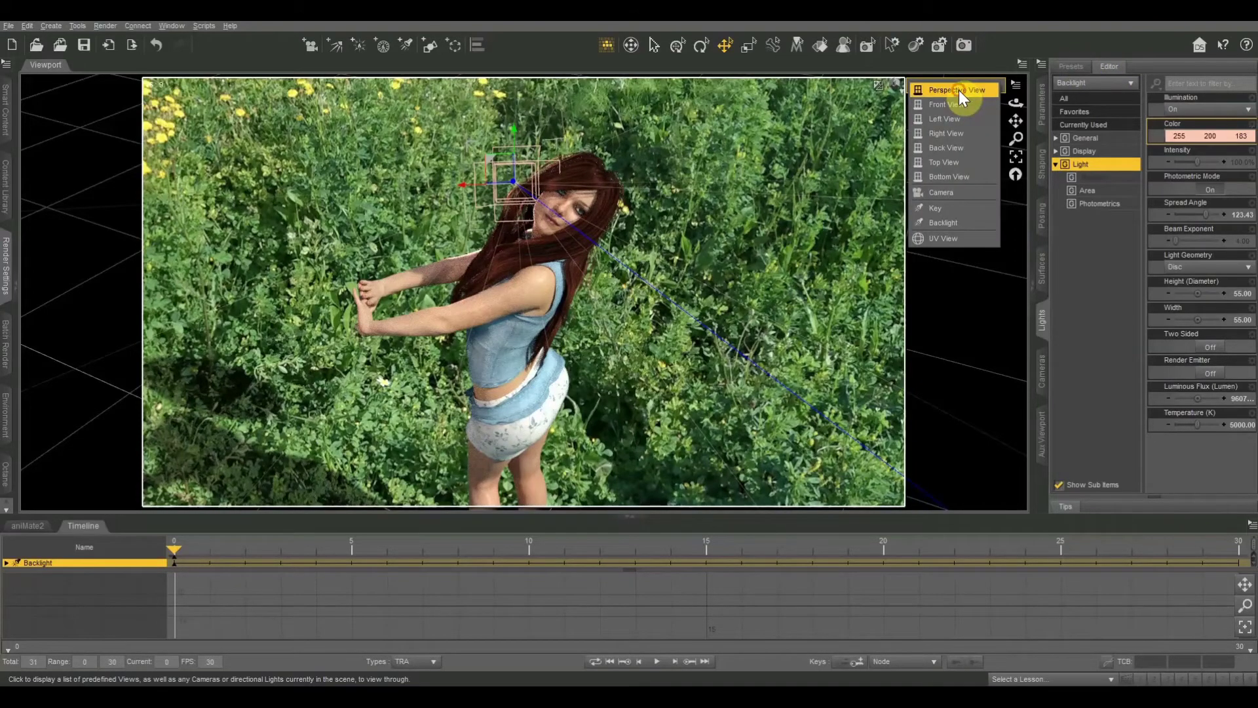
{"action": "left_click", "coordinate": [960, 90]}
{"action": "left_click_drag", "start_coordinate": [976, 129], "coordinate": [855, 116]}
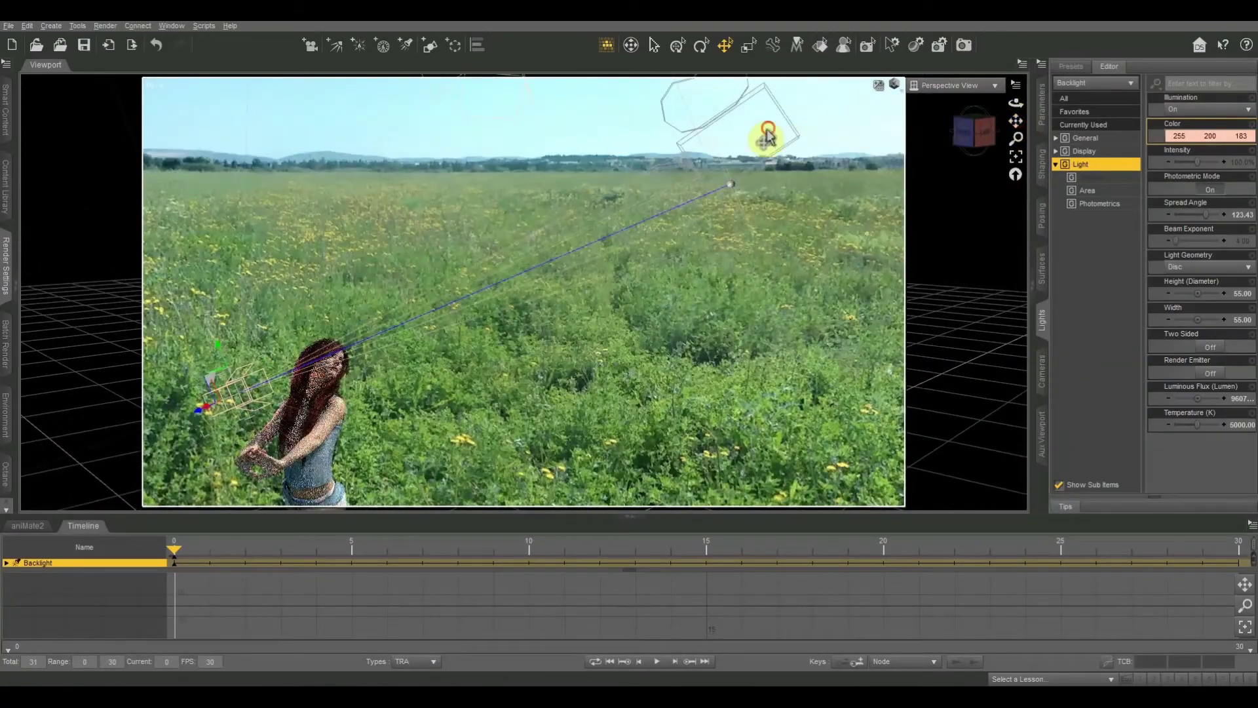
{"action": "left_click", "coordinate": [758, 132]}
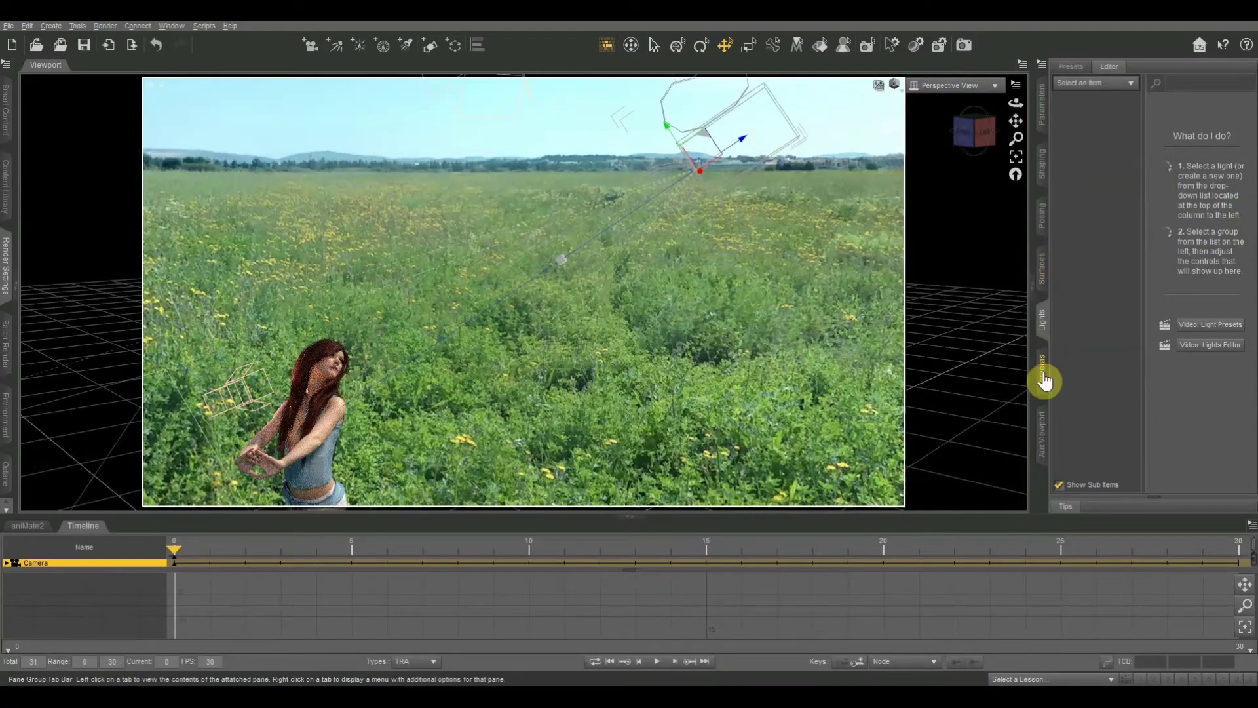
{"action": "left_click", "coordinate": [1043, 375]}
{"action": "left_click", "coordinate": [1209, 190]}
- Set the camera's focal distance to 194.98 so the focus falls on the figure, and return the viewport to Camera
{"action": "left_click_drag", "start_coordinate": [962, 133], "coordinate": [972, 131]}
{"action": "left_click_drag", "start_coordinate": [1016, 121], "coordinate": [1017, 118]}
{"action": "left_click_drag", "start_coordinate": [971, 128], "coordinate": [976, 127]}
{"action": "left_click_drag", "start_coordinate": [1195, 214], "coordinate": [1098, 228]}
{"action": "left_click_drag", "start_coordinate": [973, 123], "coordinate": [974, 126]}
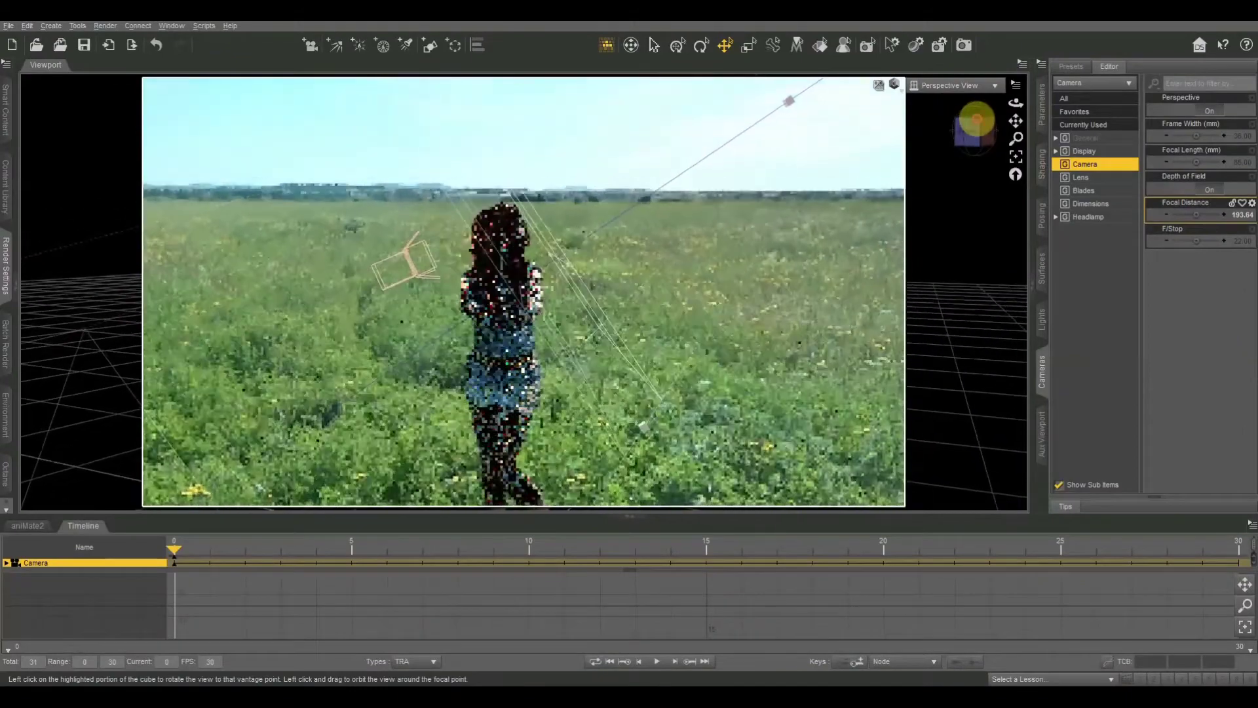
{"action": "left_click_drag", "start_coordinate": [1191, 214], "coordinate": [1193, 210]}
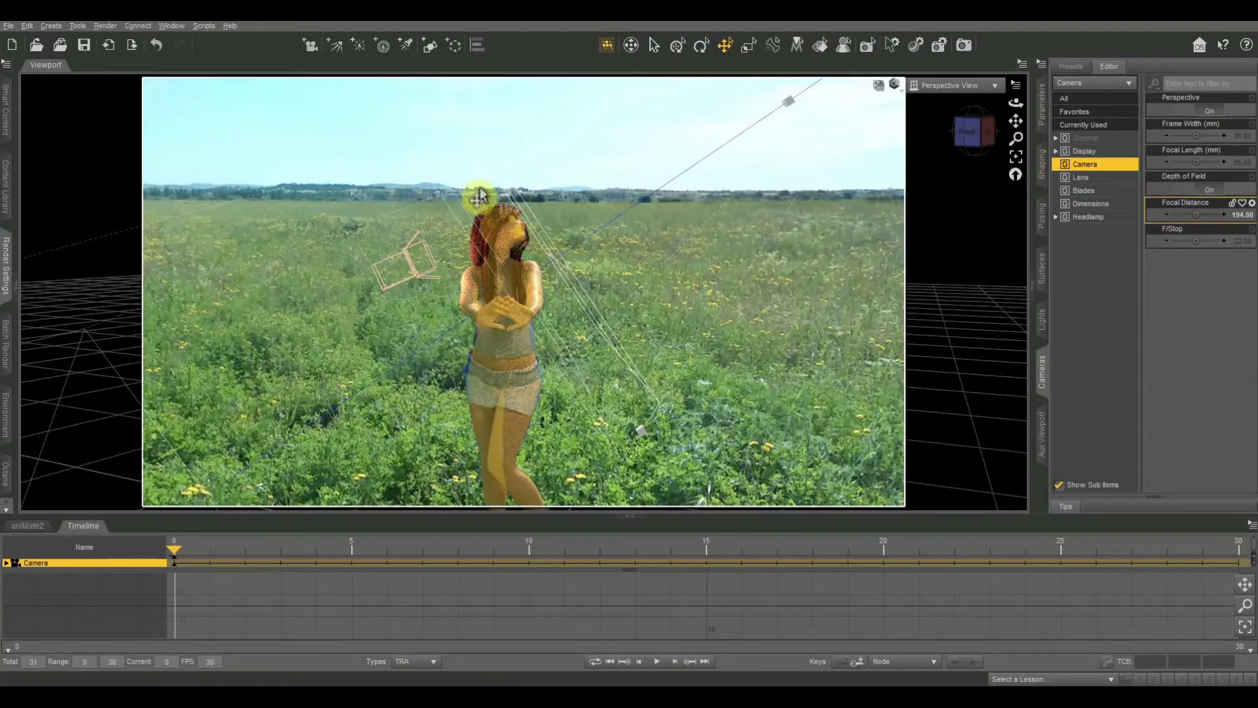
{"action": "left_click", "coordinate": [976, 85]}
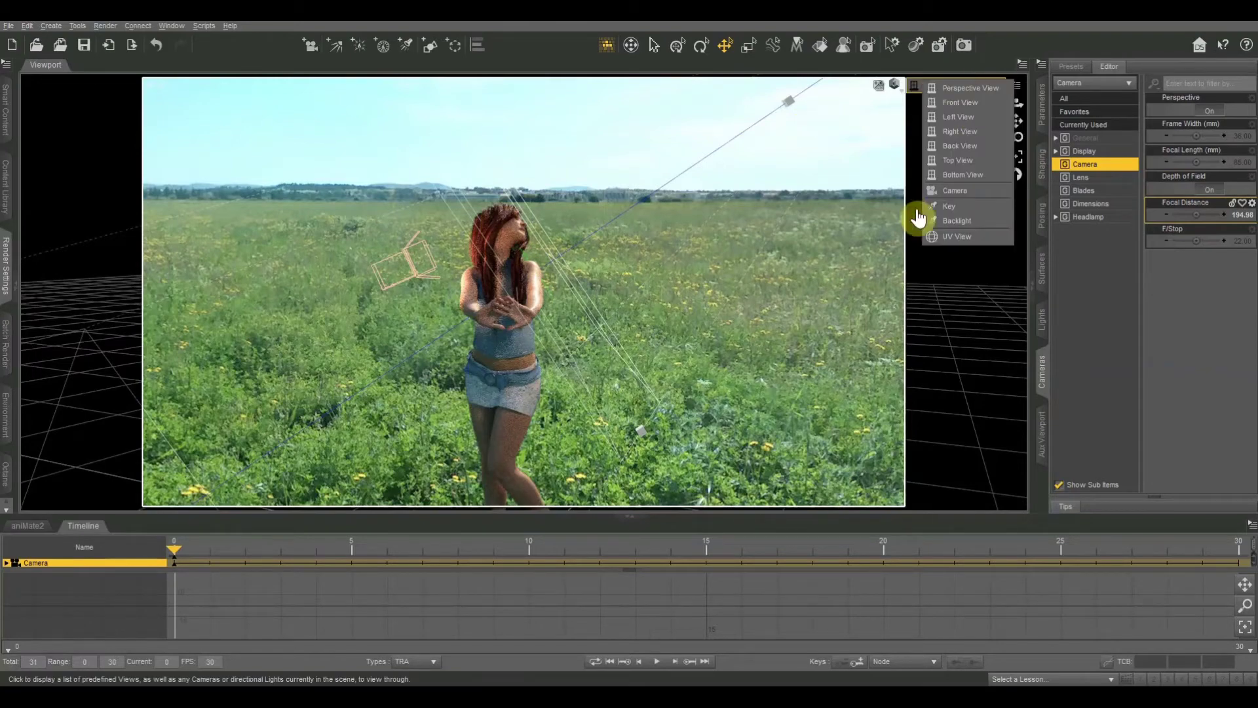
{"action": "left_click", "coordinate": [966, 189]}
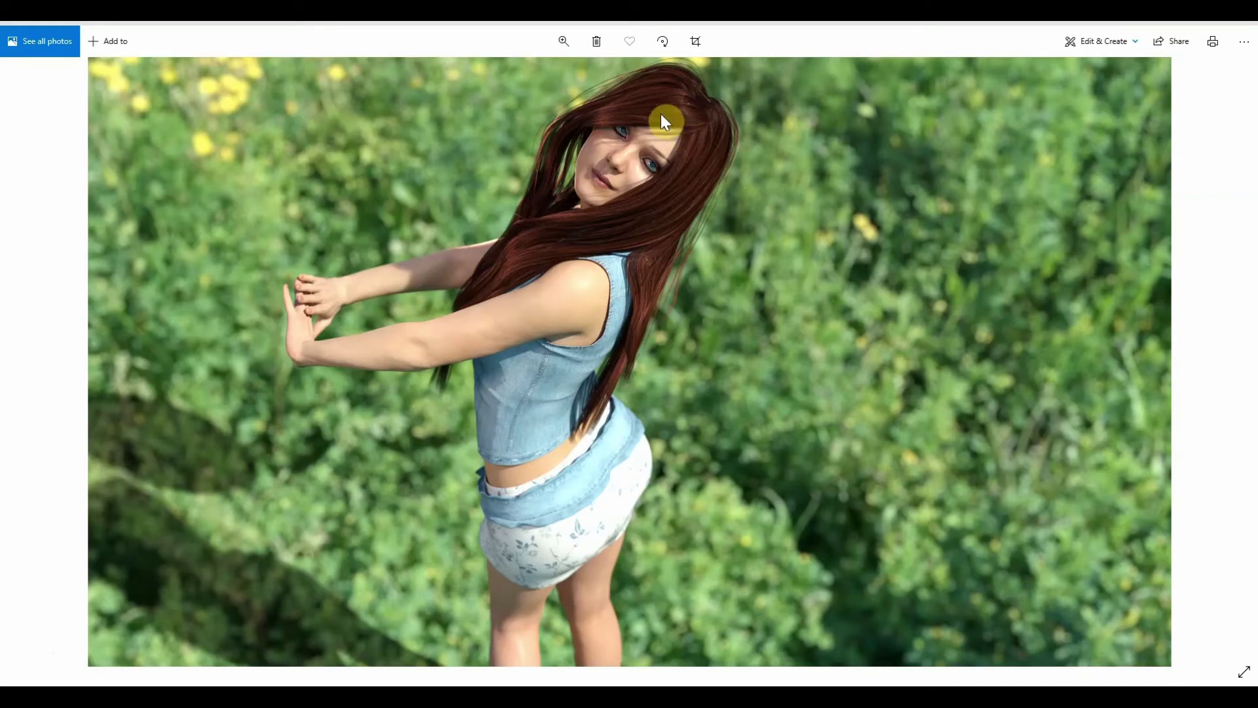
- Examine the finished render in Photos, checking the light on the figure's face, hair and shoulder against the blurred meadow
{"action": "left_click", "coordinate": [570, 47]}
{"action": "left_click_drag", "start_coordinate": [514, 76], "coordinate": [550, 80]}
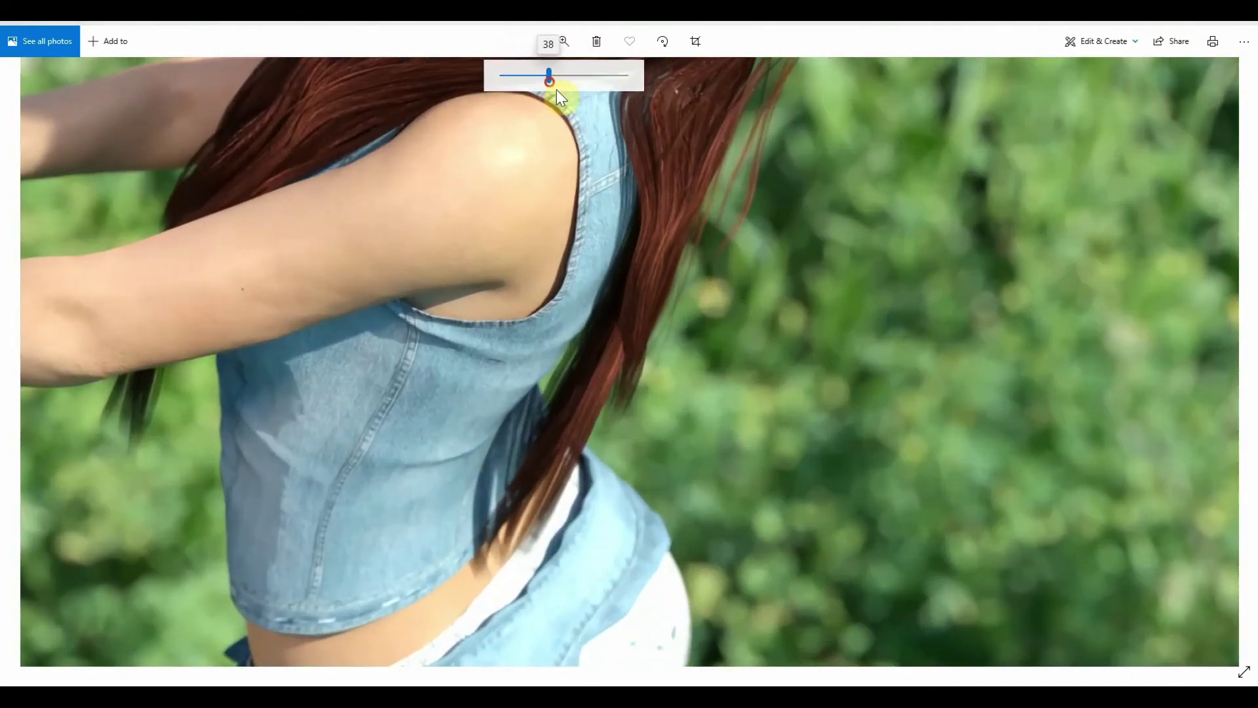
{"action": "left_click_drag", "start_coordinate": [746, 191], "coordinate": [747, 694]}
{"action": "left_click_drag", "start_coordinate": [784, 374], "coordinate": [704, 358]}
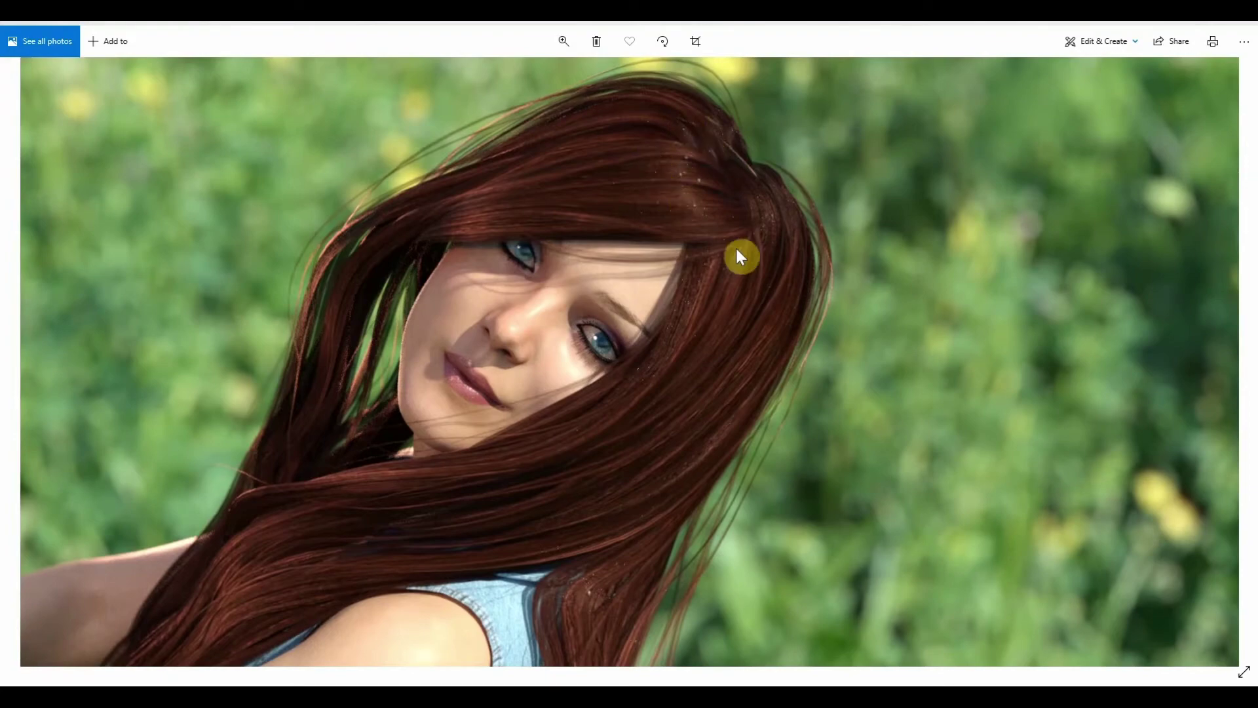
{"action": "left_click", "coordinate": [563, 41]}
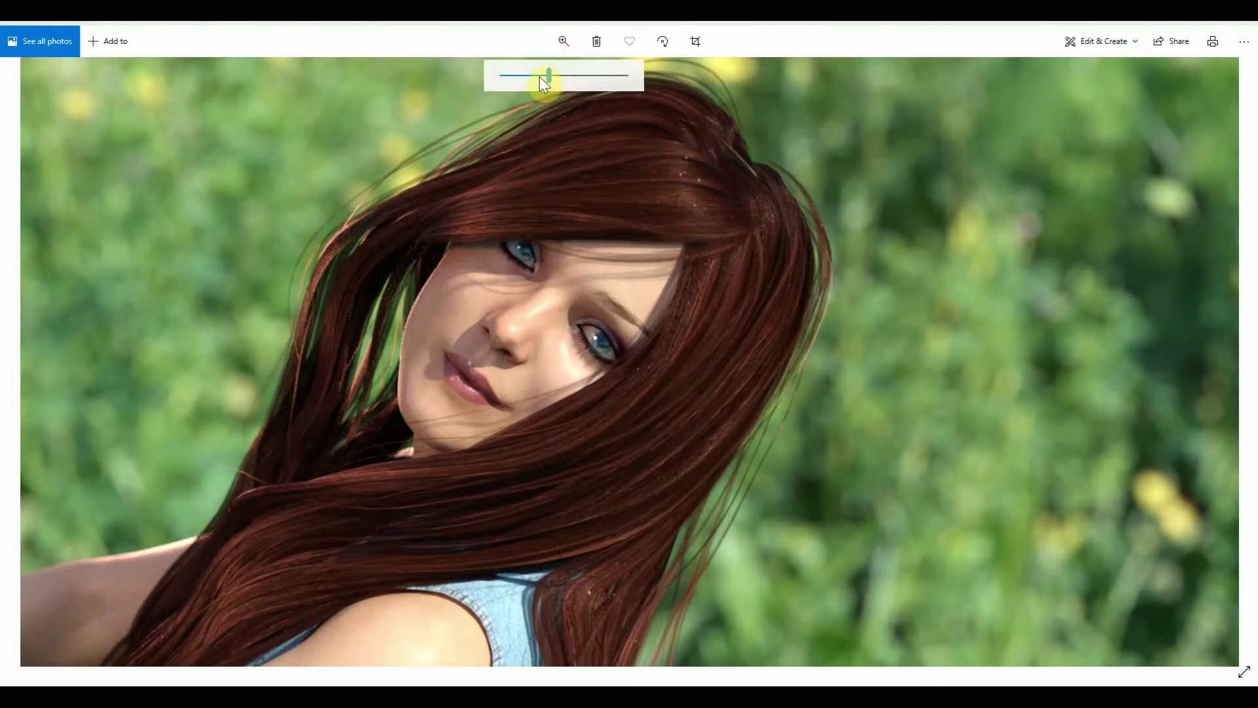
{"action": "left_click_drag", "start_coordinate": [542, 78], "coordinate": [502, 80]}
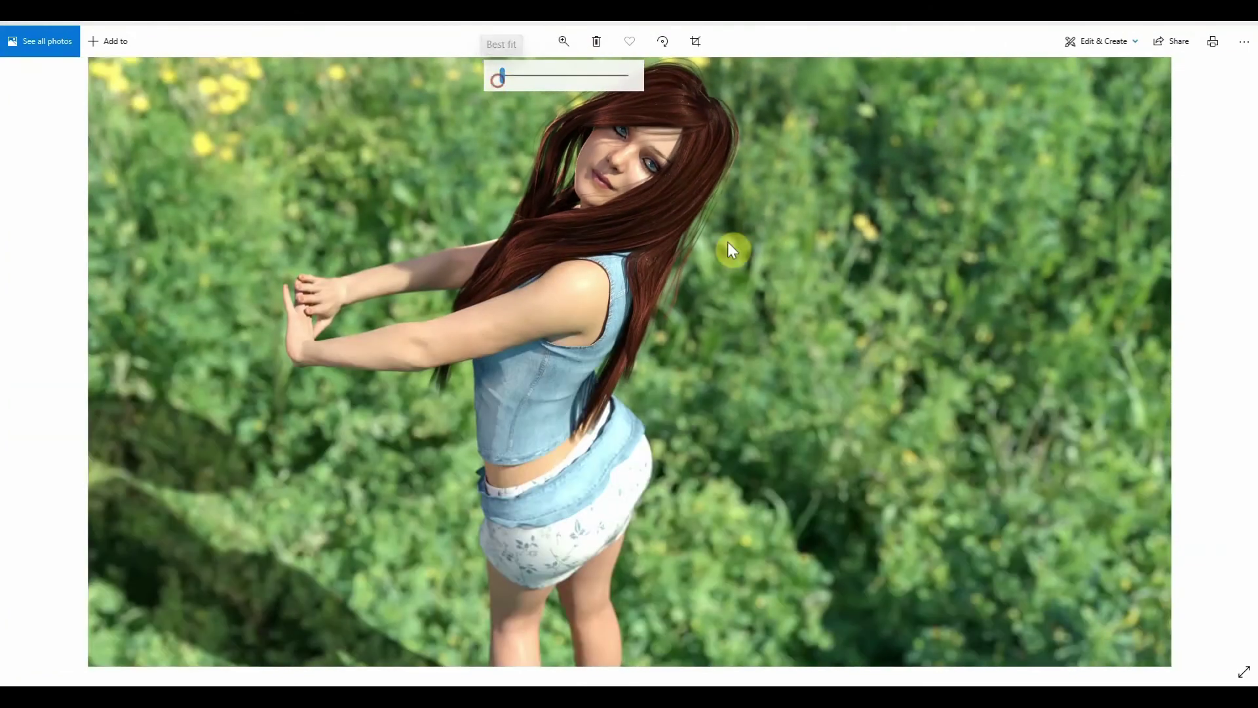
{"action": "left_click", "coordinate": [871, 276]}
{"action": "scroll", "coordinate": [871, 275], "scroll_direction": "up", "scroll_amount": 1}
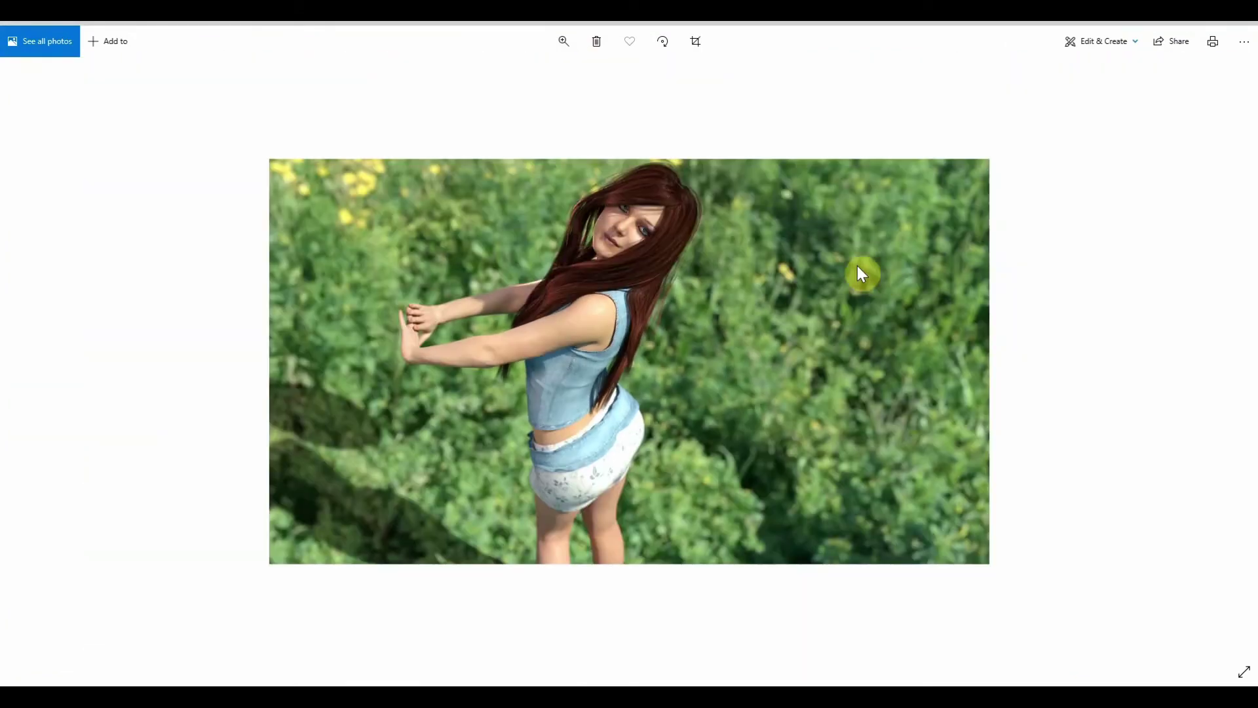
{"action": "left_click_drag", "start_coordinate": [503, 77], "coordinate": [564, 79]}
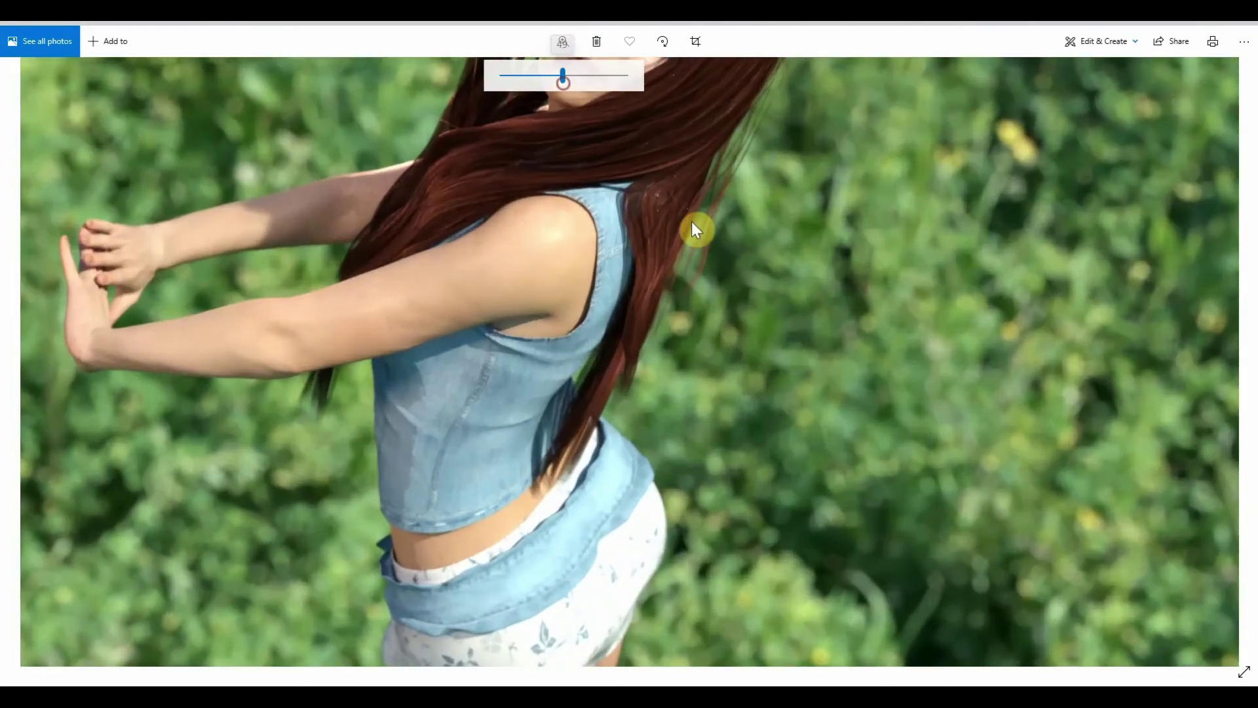
{"action": "left_click_drag", "start_coordinate": [692, 226], "coordinate": [713, 502]}
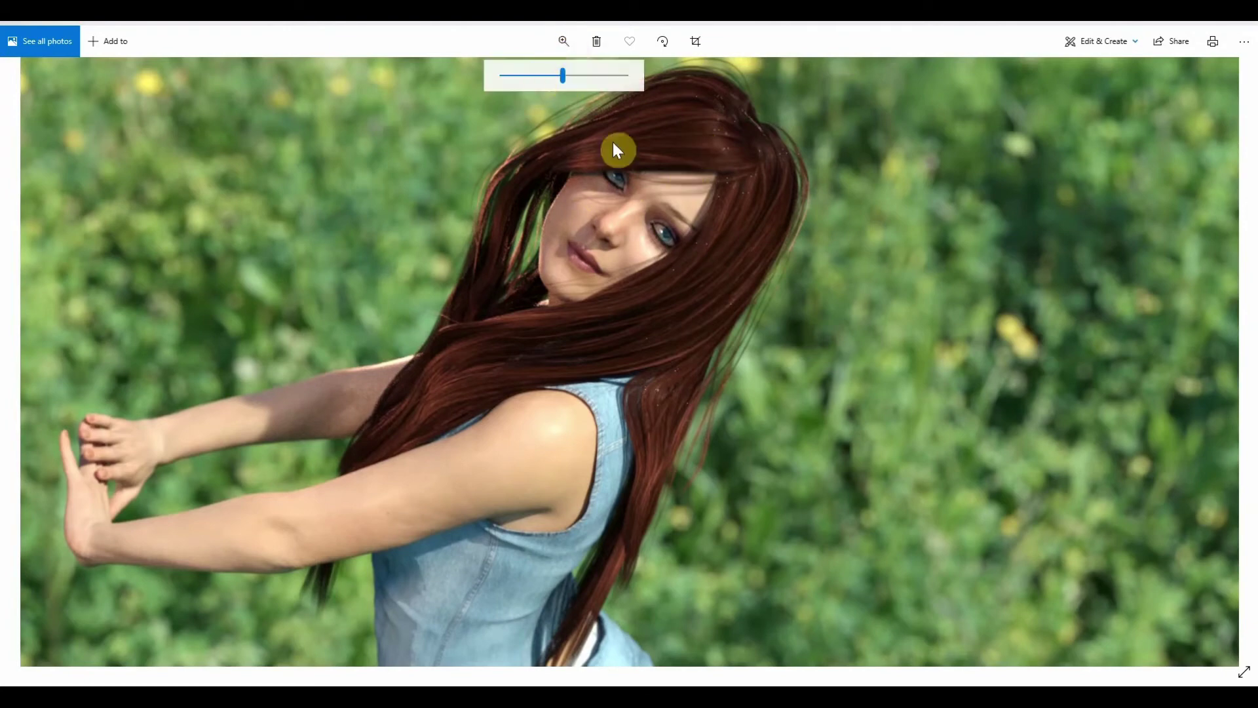
{"action": "left_click", "coordinate": [563, 39]}
{"action": "left_click_drag", "start_coordinate": [562, 76], "coordinate": [478, 76]}
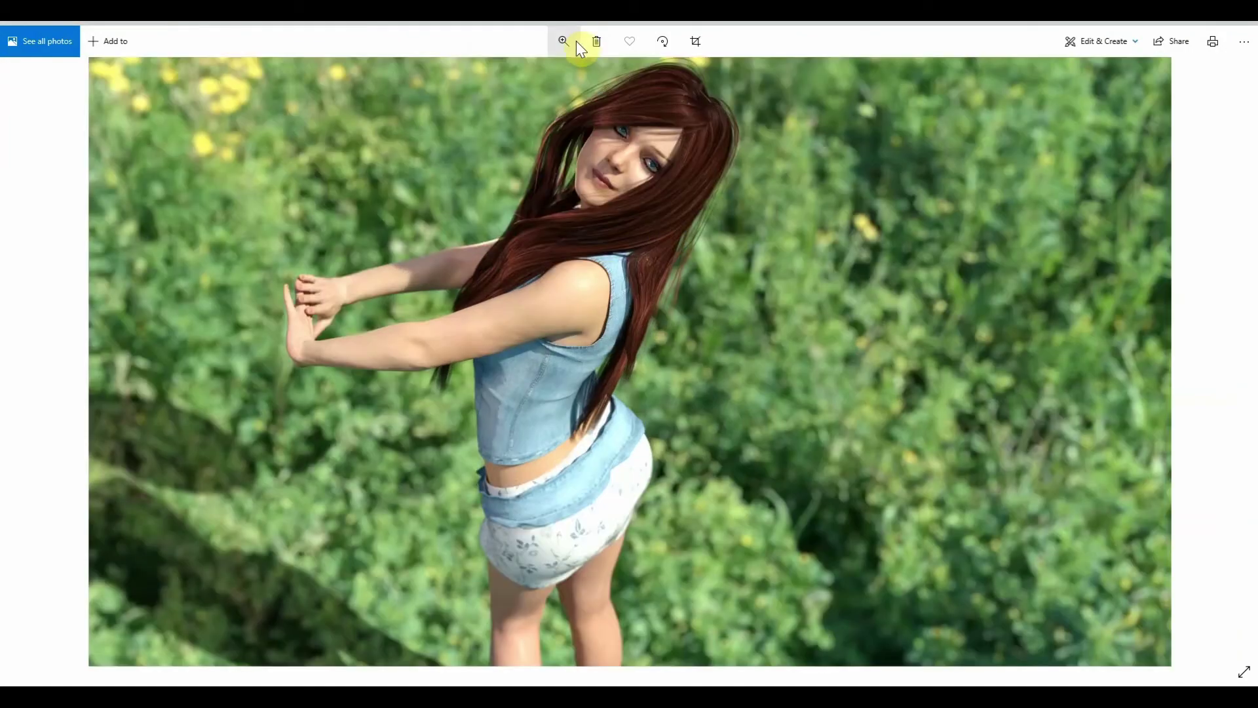
- Inspect the render's face shadows and hair highlights at closer magnification, and return to the whole image
{"action": "left_click", "coordinate": [563, 41]}
{"action": "left_click_drag", "start_coordinate": [562, 76], "coordinate": [594, 82]}
{"action": "left_click_drag", "start_coordinate": [619, 203], "coordinate": [661, 668]}
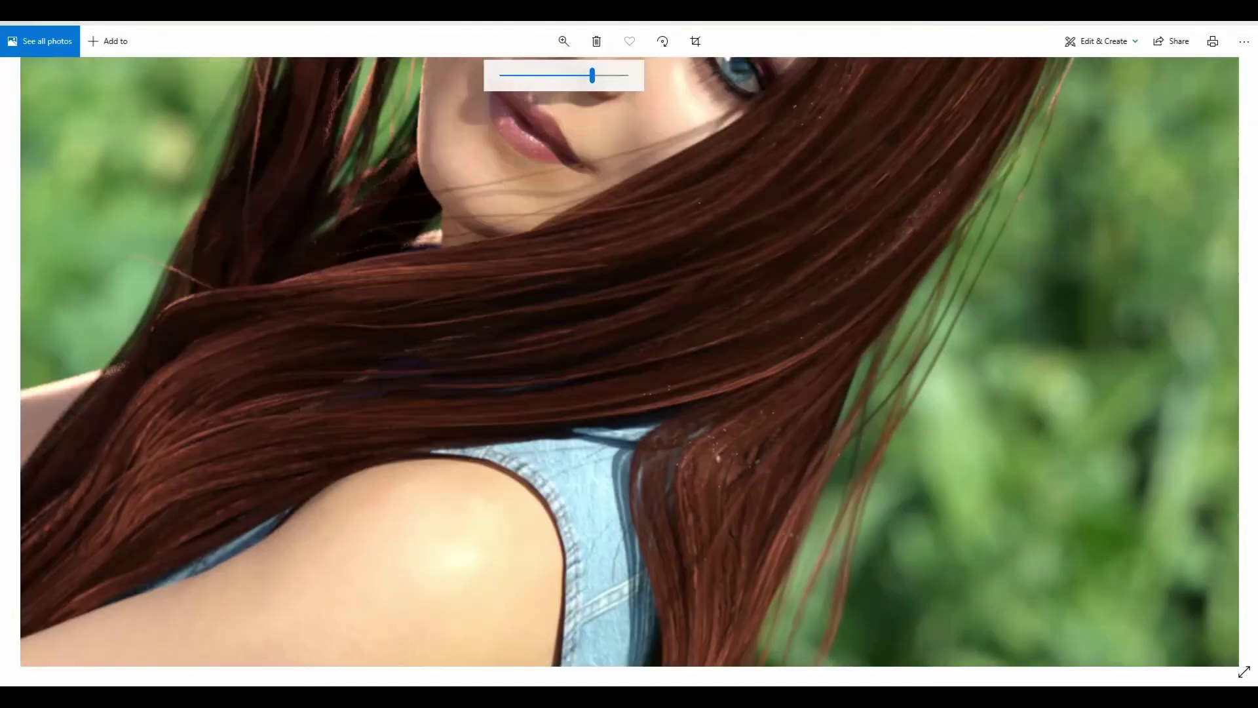
{"action": "left_click_drag", "start_coordinate": [768, 360], "coordinate": [642, 699]}
{"action": "left_click_drag", "start_coordinate": [695, 439], "coordinate": [675, 511]}
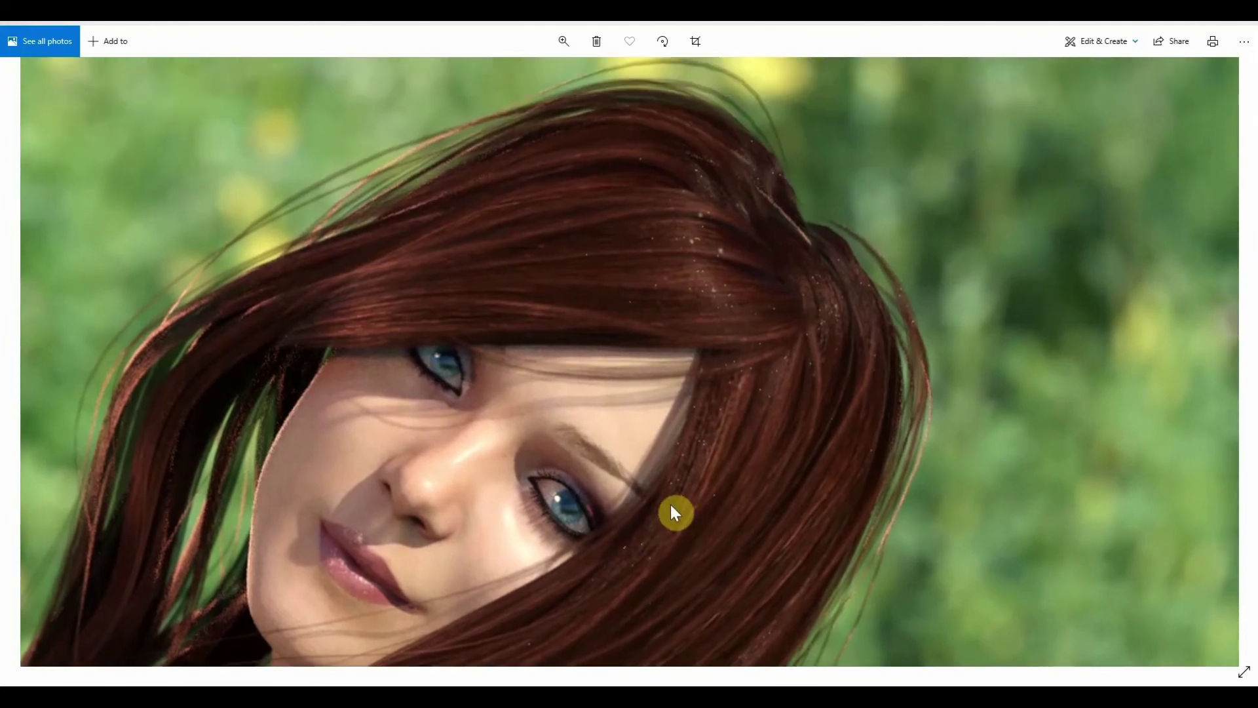
{"action": "left_click", "coordinate": [562, 41]}
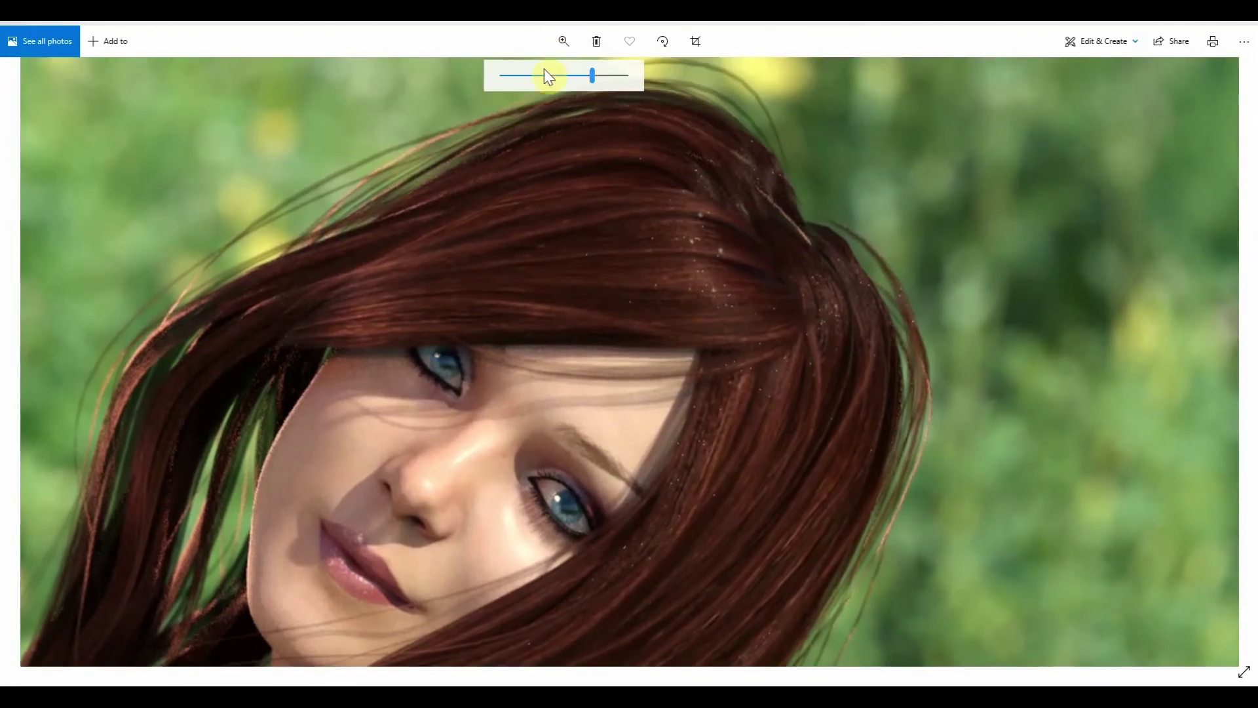
{"action": "left_click", "coordinate": [555, 76]}
{"action": "left_click_drag", "start_coordinate": [556, 77], "coordinate": [496, 92]}
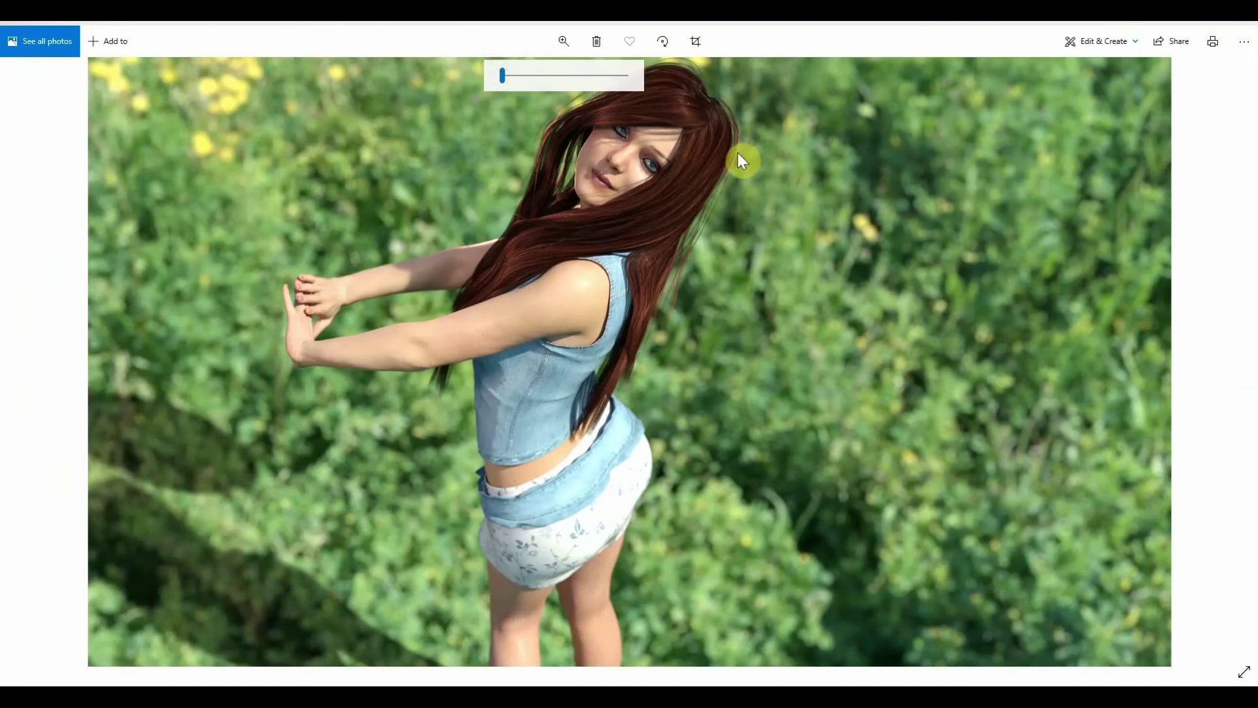
- Recheck the backlit rim along the figure's hair in the render, and restore the image to best fit
{"action": "scroll", "coordinate": [737, 152], "scroll_direction": "down", "scroll_amount": 3}
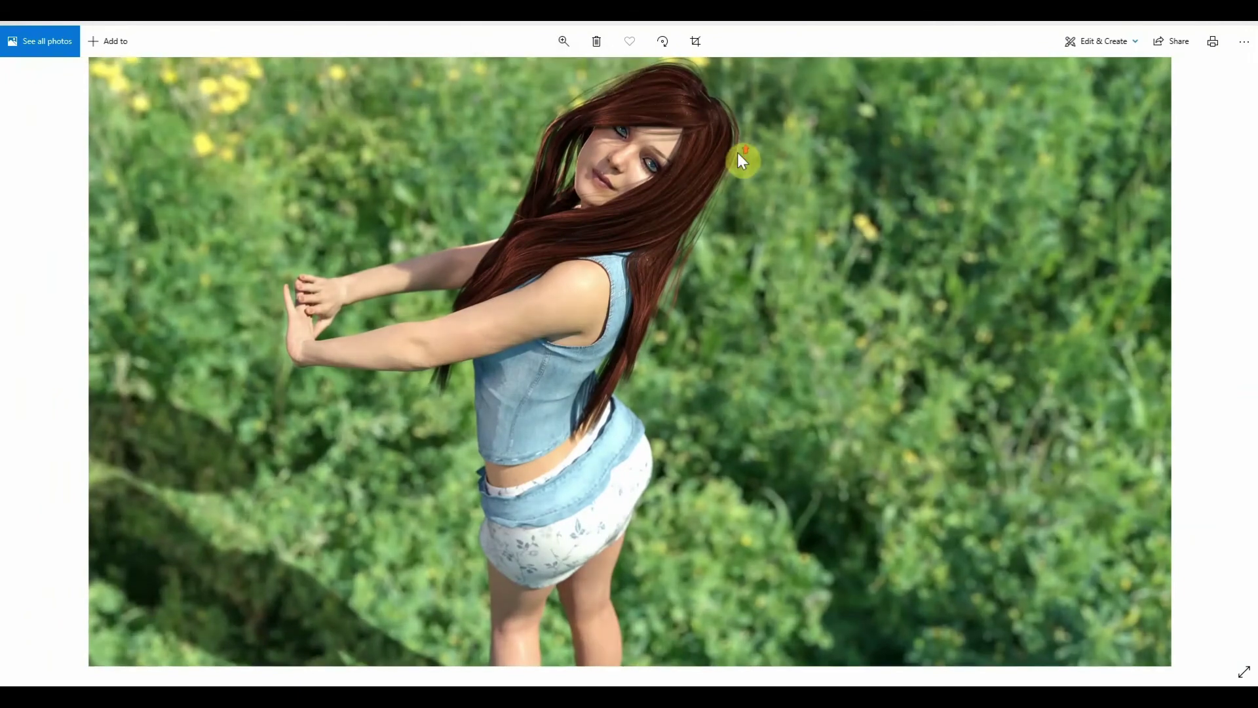
{"action": "left_click", "coordinate": [567, 42]}
{"action": "left_click", "coordinate": [541, 77]}
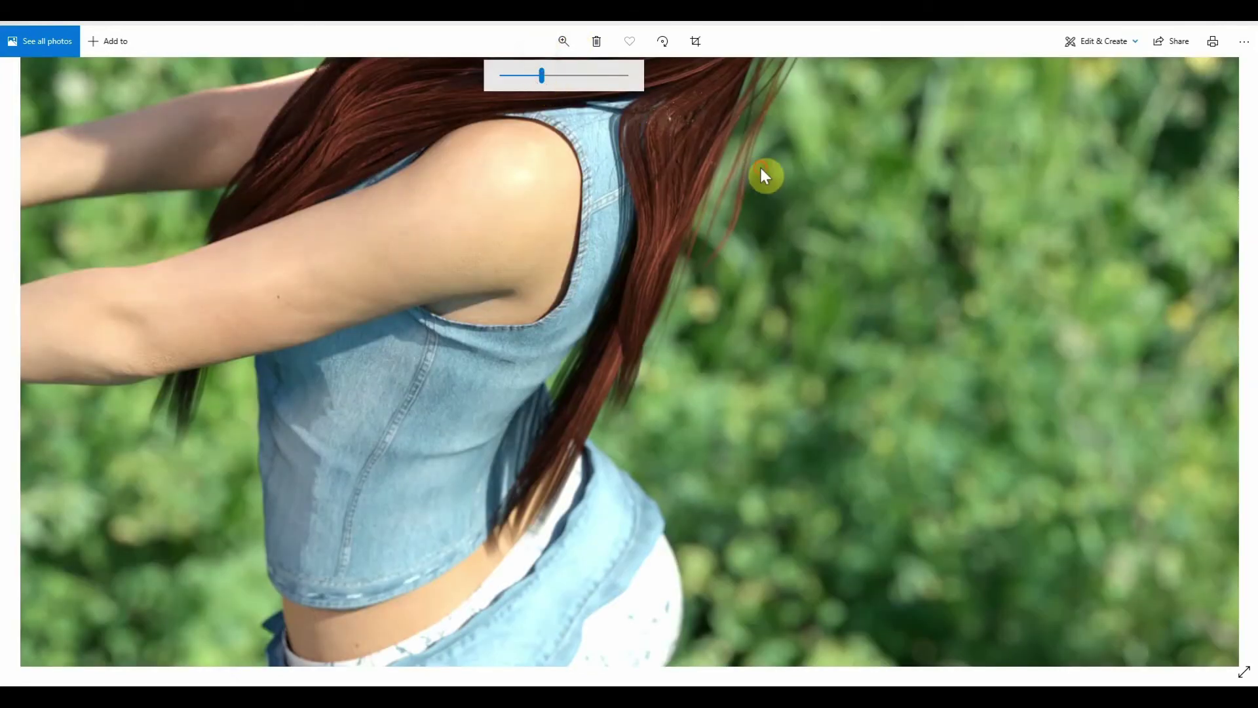
{"action": "left_click_drag", "start_coordinate": [761, 167], "coordinate": [737, 548]}
{"action": "left_click_drag", "start_coordinate": [780, 226], "coordinate": [760, 358]}
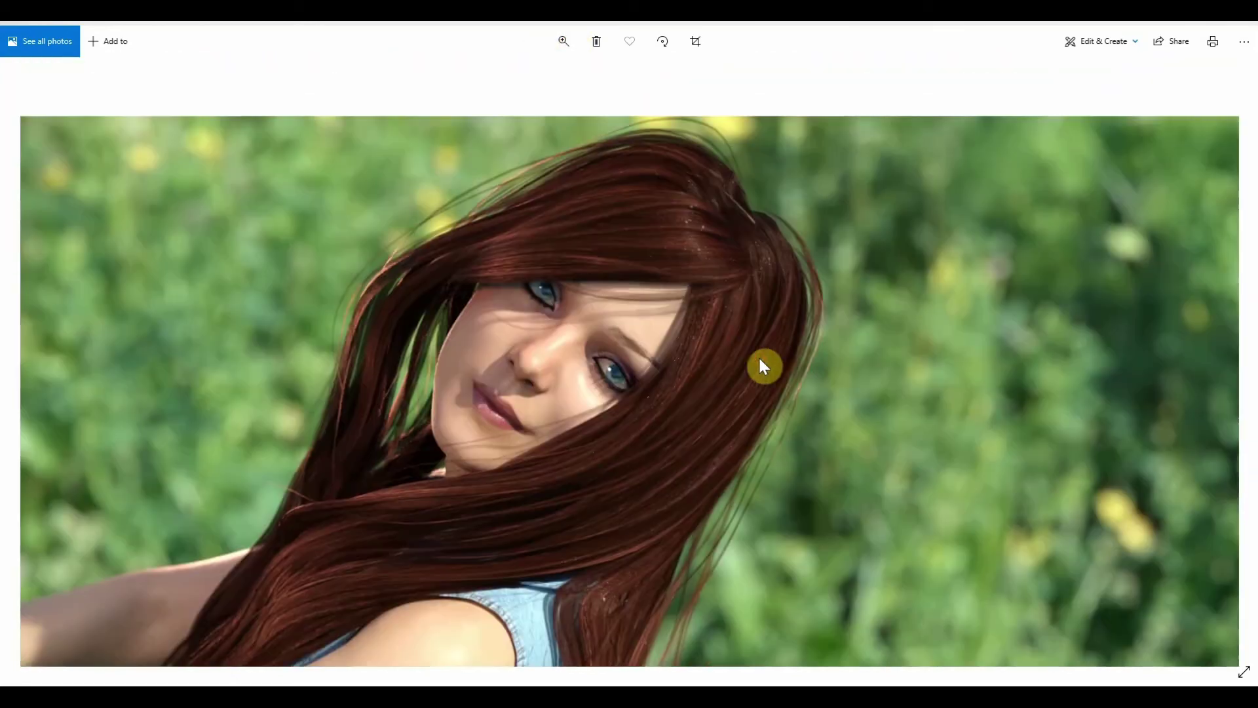
{"action": "left_click", "coordinate": [565, 41]}
{"action": "left_click_drag", "start_coordinate": [543, 76], "coordinate": [574, 76]}
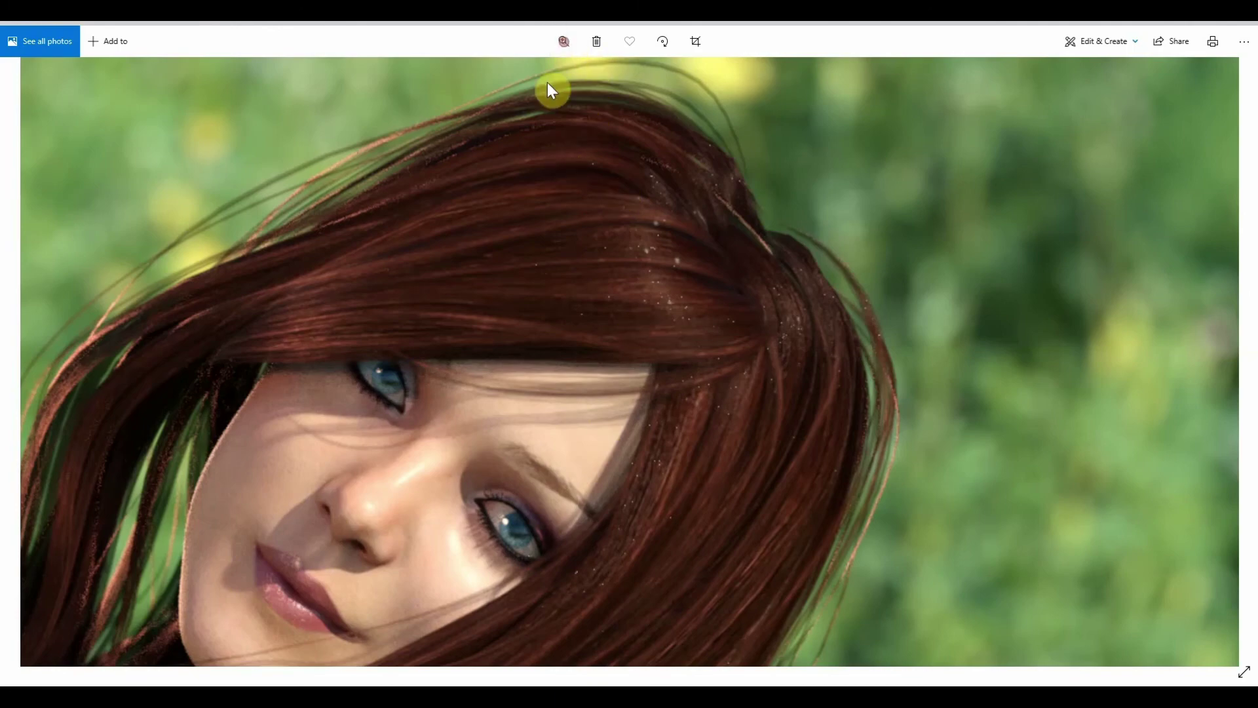
{"action": "left_click", "coordinate": [558, 49]}
{"action": "left_click_drag", "start_coordinate": [598, 75], "coordinate": [497, 91]}
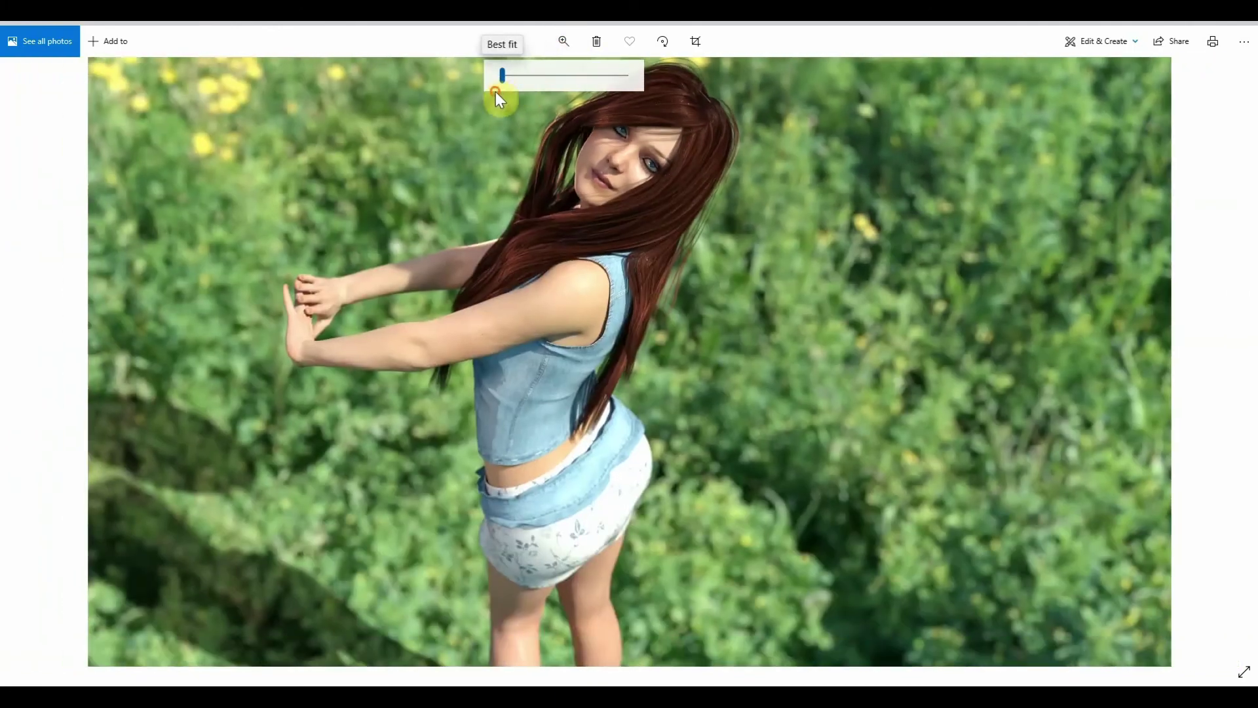